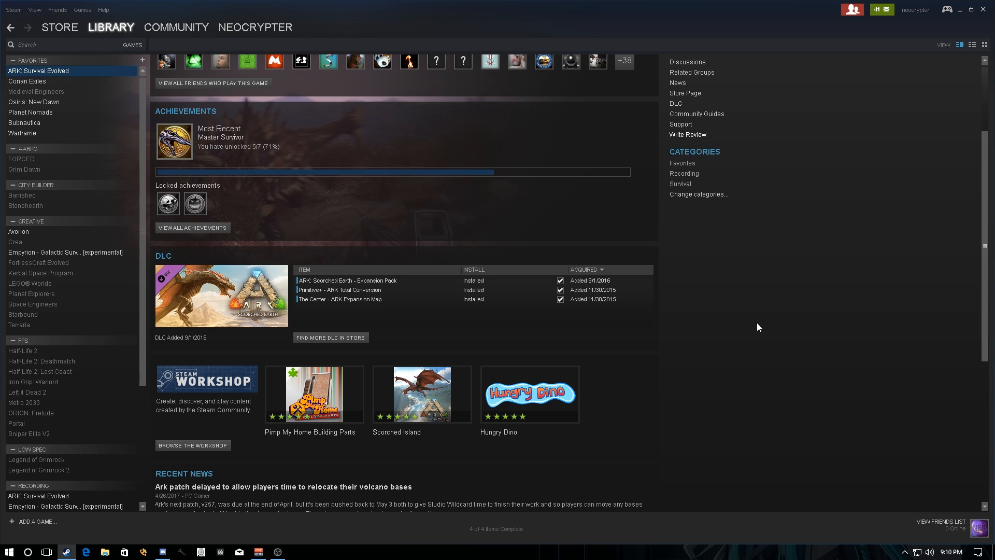
Open the Steam Workshop of ARK: Survival Evolved from its library page
{"action": "left_click", "coordinate": [34, 71]}
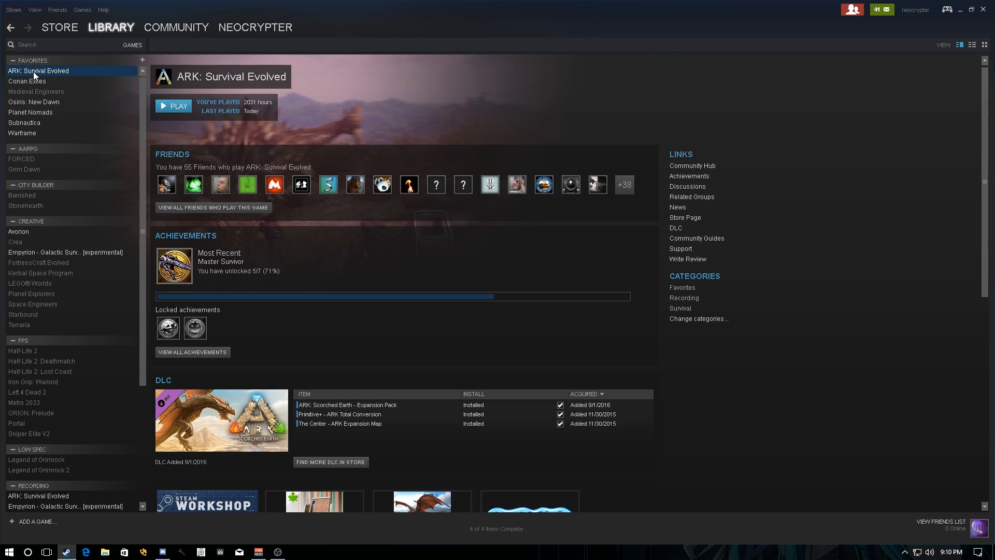
{"action": "scroll", "coordinate": [377, 312], "scroll_direction": "down", "scroll_amount": 2}
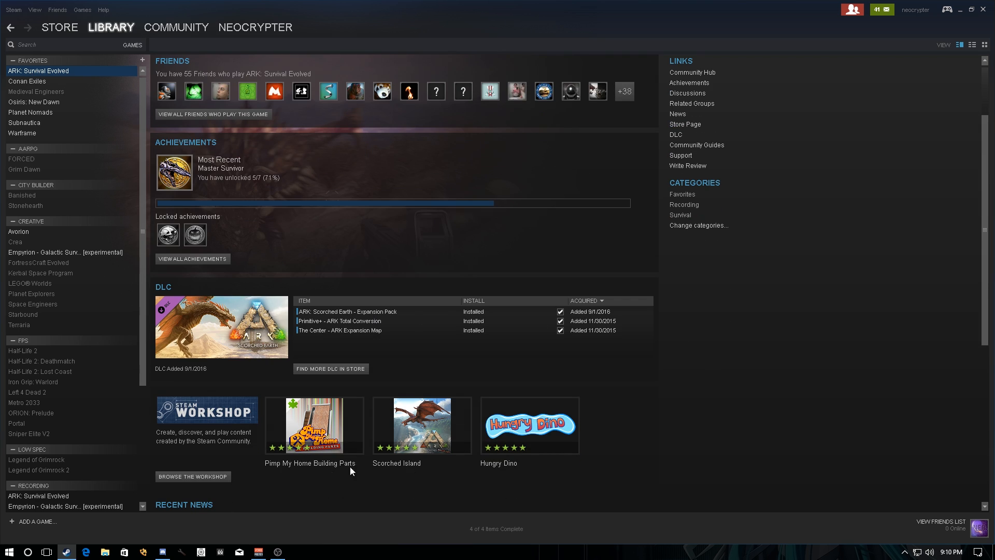
{"action": "left_click", "coordinate": [182, 475]}
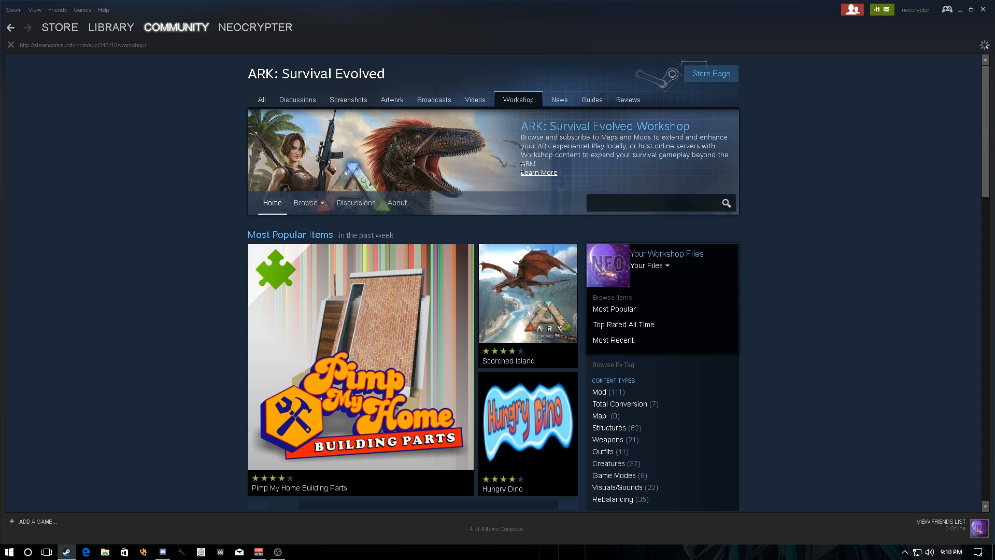
Browse the Workshop's most popular items of the past week and open the Anti-Theft Backpack mod
{"action": "scroll", "coordinate": [54, 245], "scroll_direction": "down", "scroll_amount": 2}
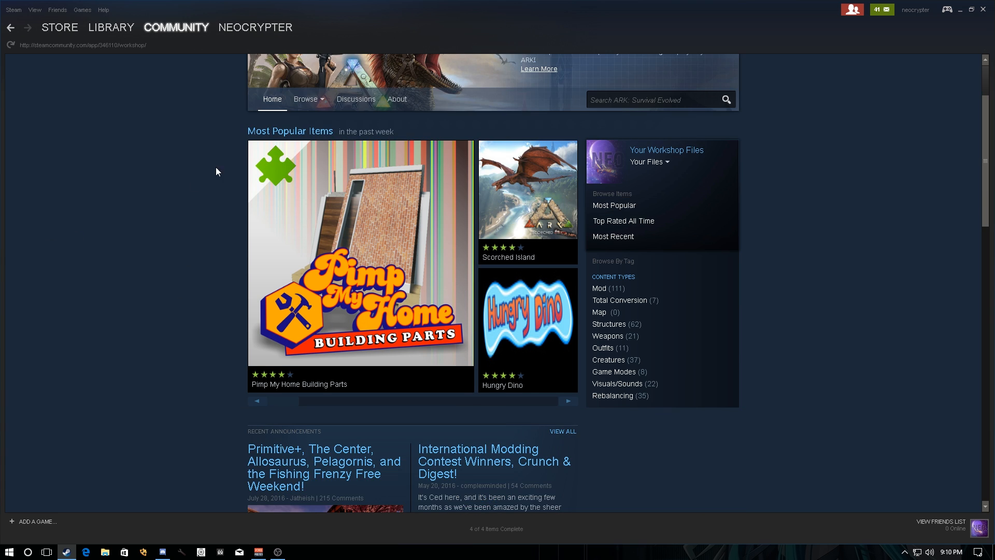
{"action": "mouse_move", "coordinate": [511, 349]}
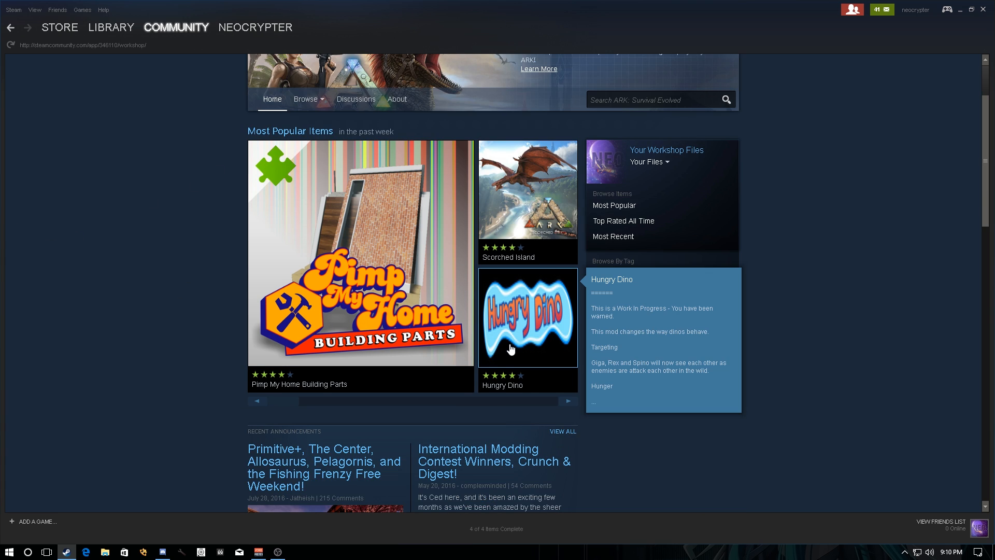
{"action": "scroll", "coordinate": [511, 348], "scroll_direction": "down", "scroll_amount": 3}
{"action": "scroll", "coordinate": [570, 280], "scroll_direction": "up", "scroll_amount": 3}
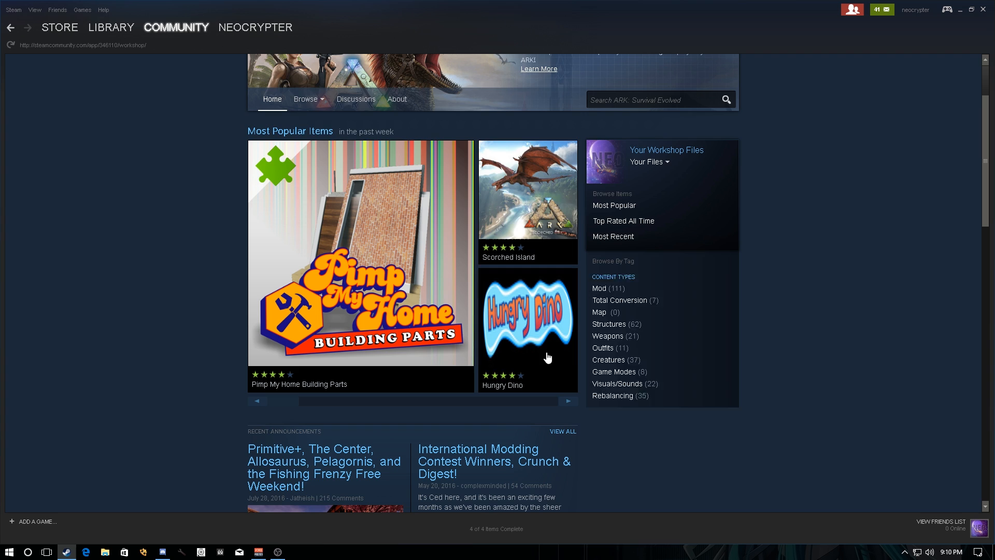
{"action": "left_click", "coordinate": [569, 407]}
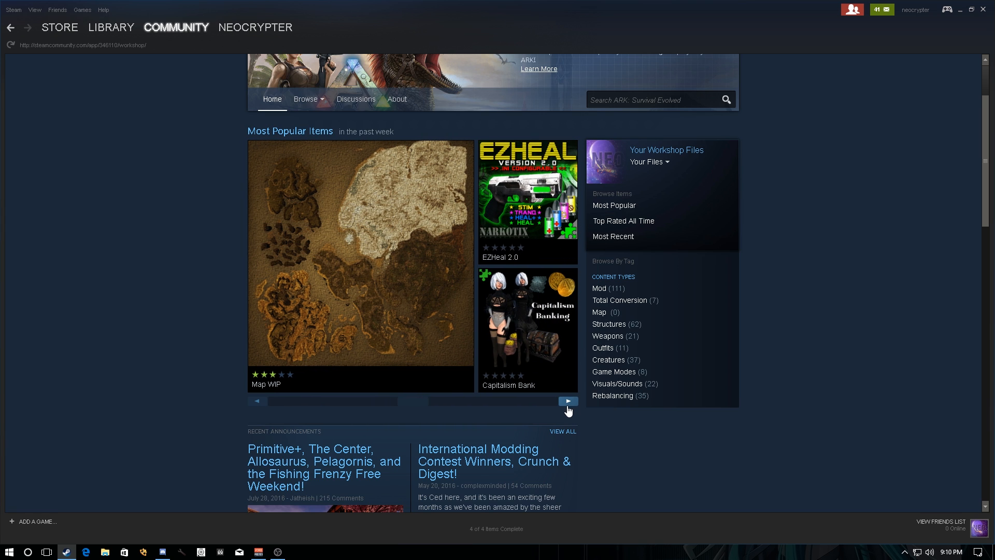
{"action": "left_click", "coordinate": [568, 407]}
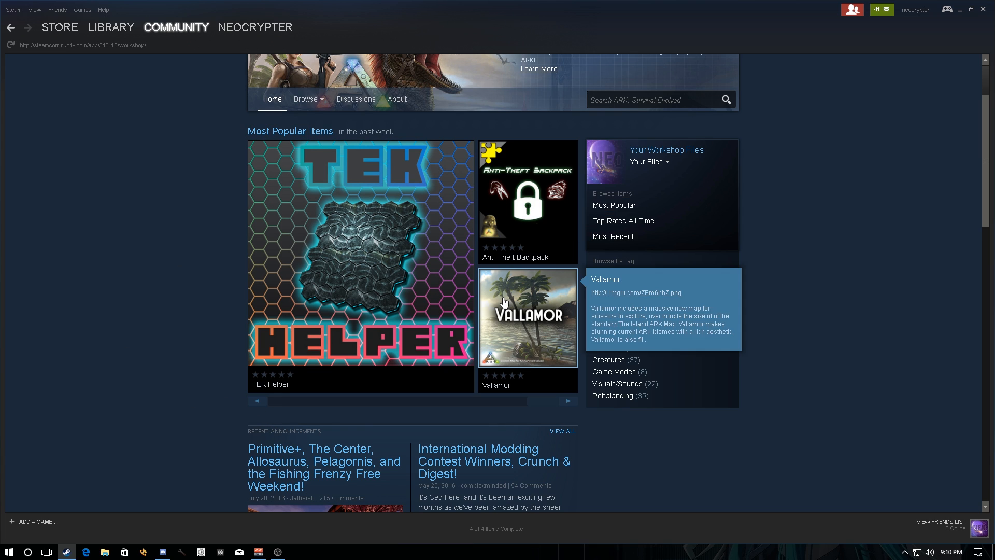
{"action": "mouse_move", "coordinate": [486, 152]}
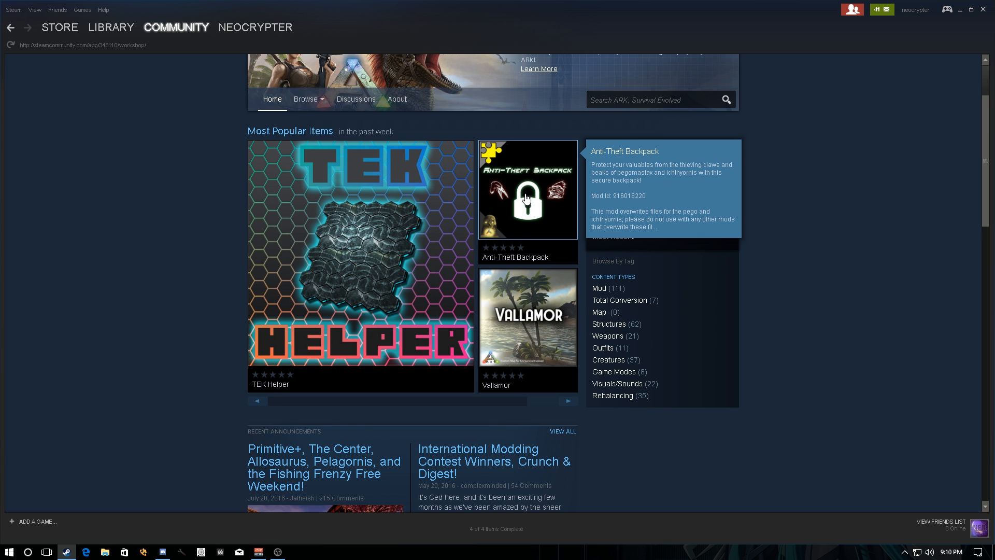
{"action": "mouse_move", "coordinate": [474, 203]}
{"action": "left_click", "coordinate": [506, 180]}
Examine the Anti-Theft Backpack page, including its screenshots, collections and description
{"action": "scroll", "coordinate": [190, 266], "scroll_direction": "down", "scroll_amount": 4}
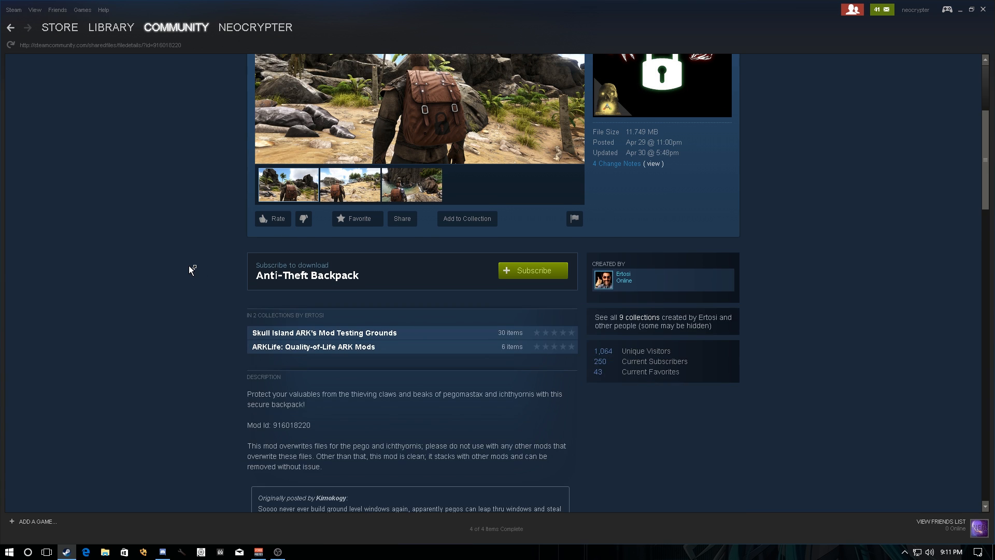
{"action": "scroll", "coordinate": [192, 269], "scroll_direction": "down", "scroll_amount": 2}
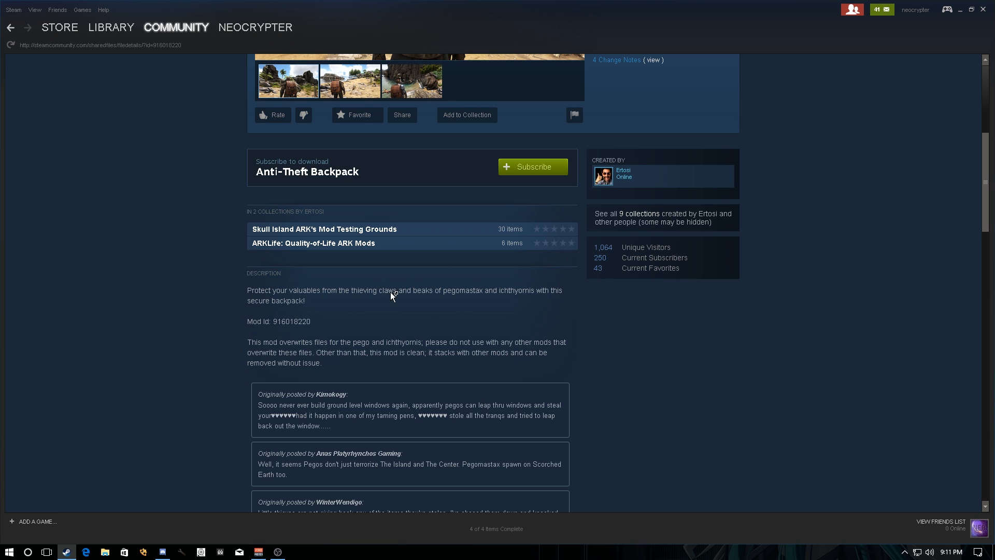
{"action": "scroll", "coordinate": [297, 233], "scroll_direction": "up", "scroll_amount": 3}
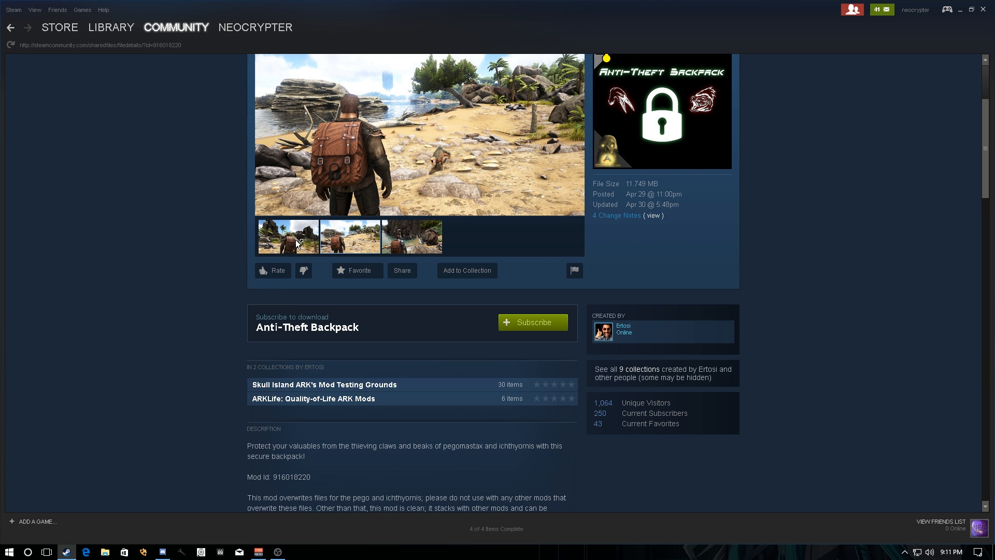
{"action": "scroll", "coordinate": [340, 139], "scroll_direction": "down", "scroll_amount": 4}
{"action": "scroll", "coordinate": [337, 166], "scroll_direction": "up", "scroll_amount": 4}
{"action": "scroll", "coordinate": [332, 187], "scroll_direction": "down", "scroll_amount": 2}
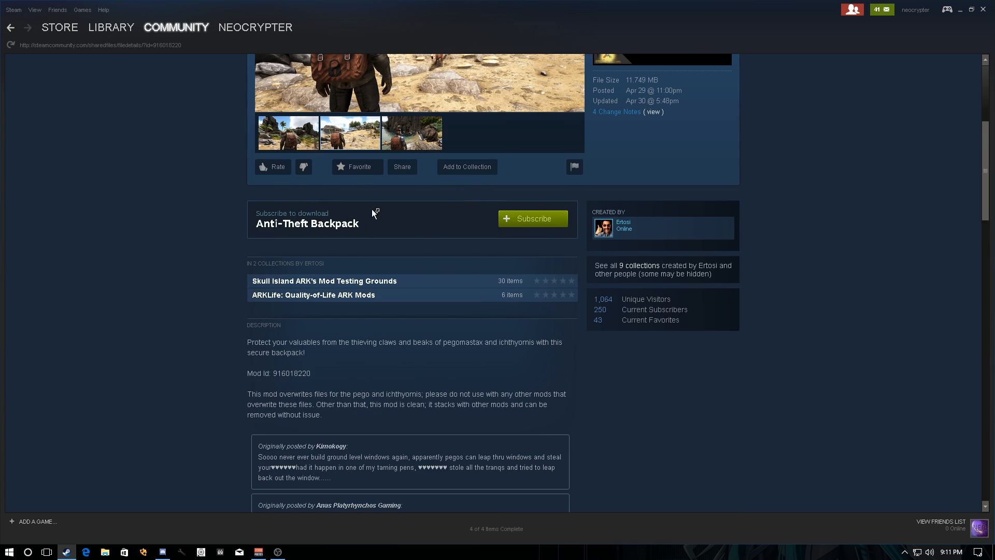
{"action": "scroll", "coordinate": [372, 210], "scroll_direction": "up", "scroll_amount": 4}
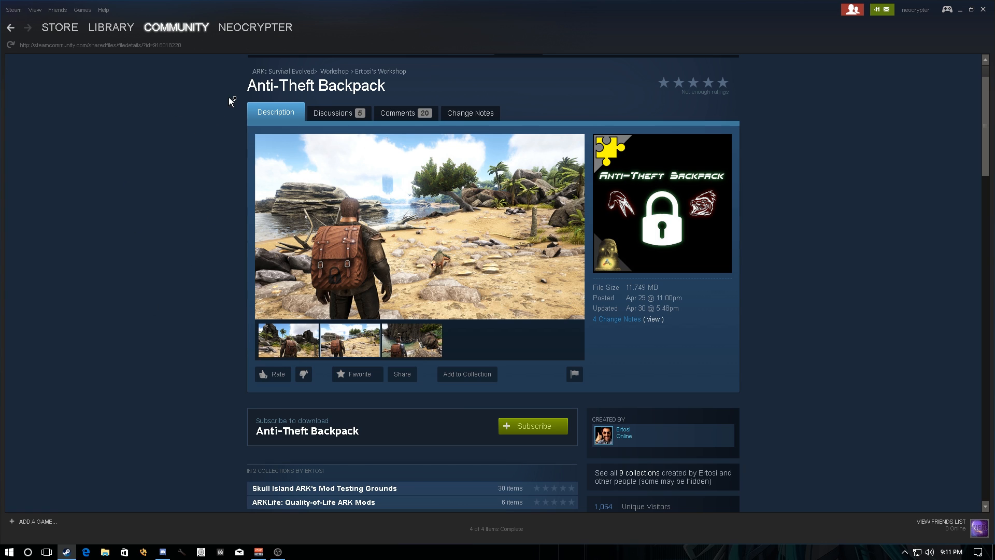
{"action": "scroll", "coordinate": [144, 222], "scroll_direction": "down", "scroll_amount": 2}
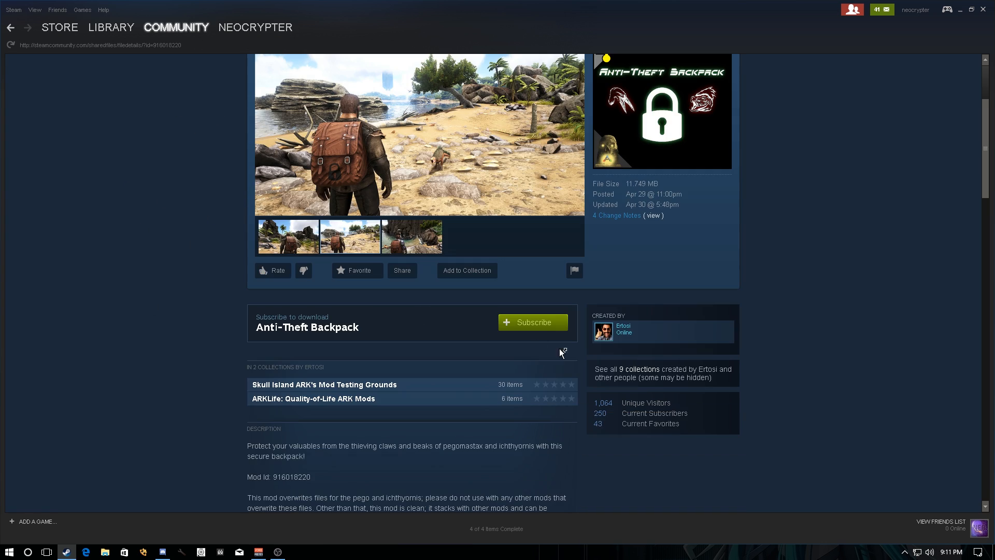
Subscribe to the Anti-Theft Backpack mod, check its download progress, and return to the mod page
{"action": "left_click", "coordinate": [518, 329]}
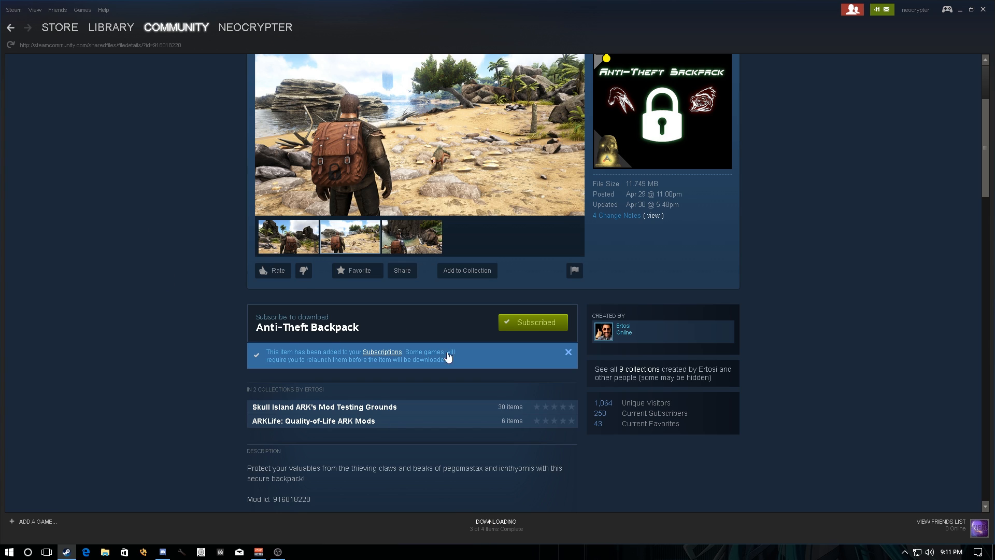
{"action": "left_click", "coordinate": [498, 529]}
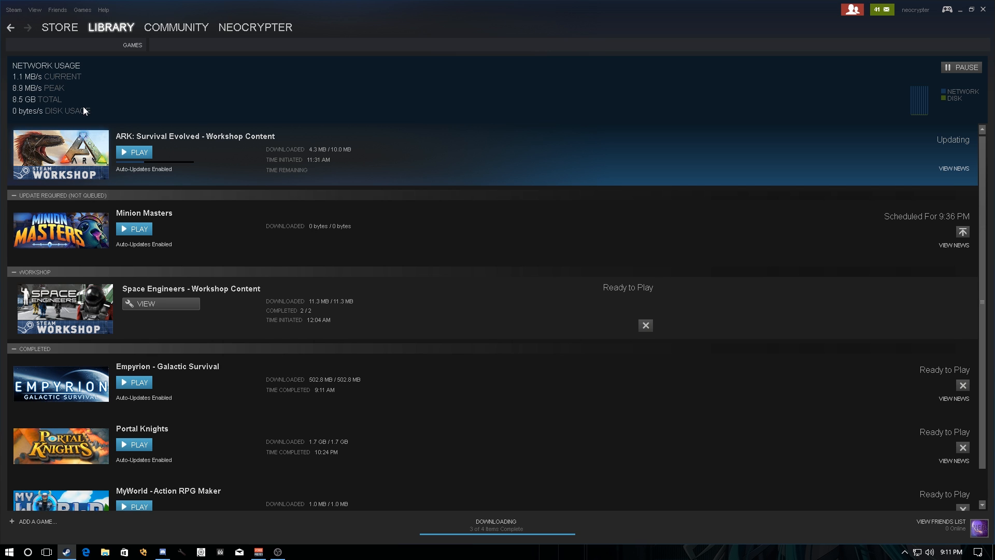
{"action": "left_click", "coordinate": [11, 27]}
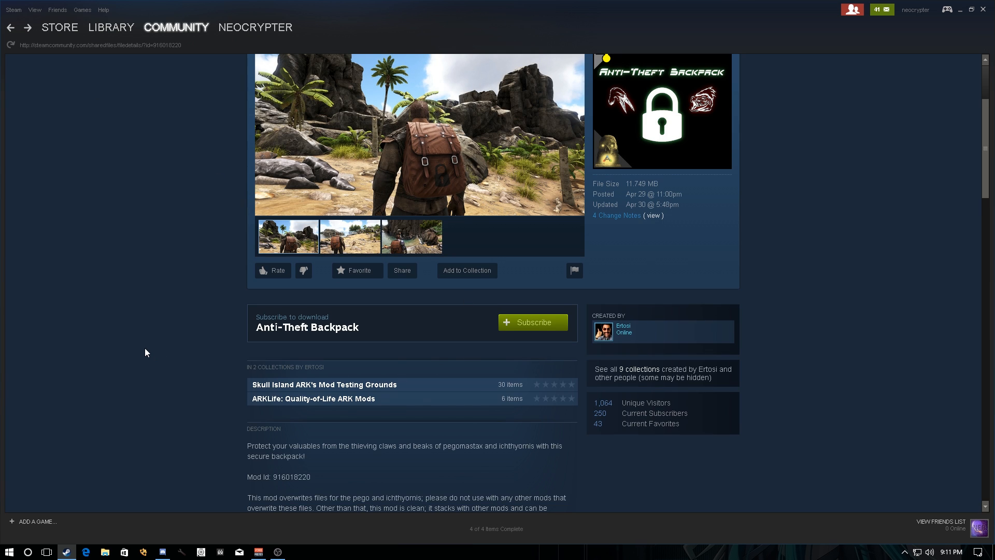
Review the mod's description and screenshots, and copy the mod page's web address
{"action": "scroll", "coordinate": [145, 353], "scroll_direction": "down", "scroll_amount": 4}
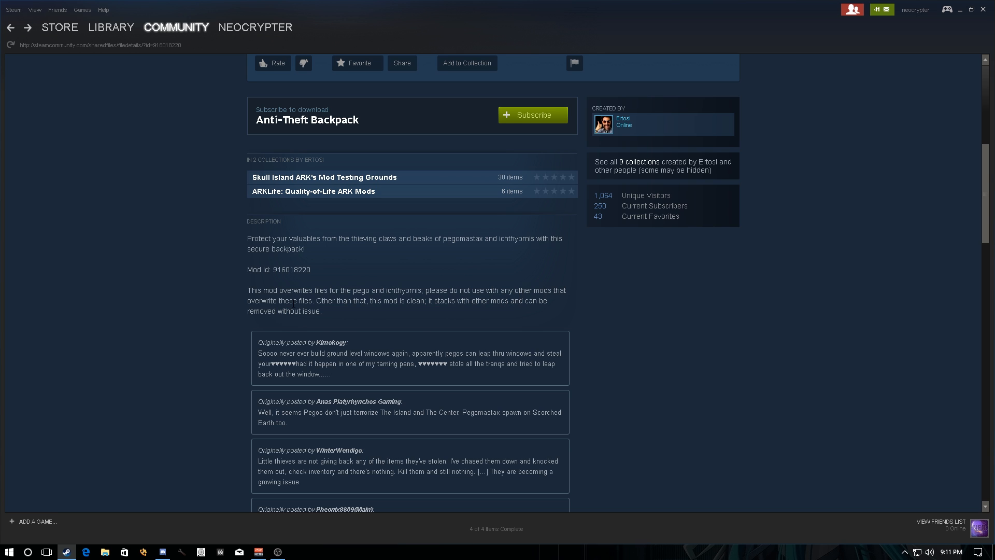
{"action": "scroll", "coordinate": [373, 305], "scroll_direction": "up", "scroll_amount": 7}
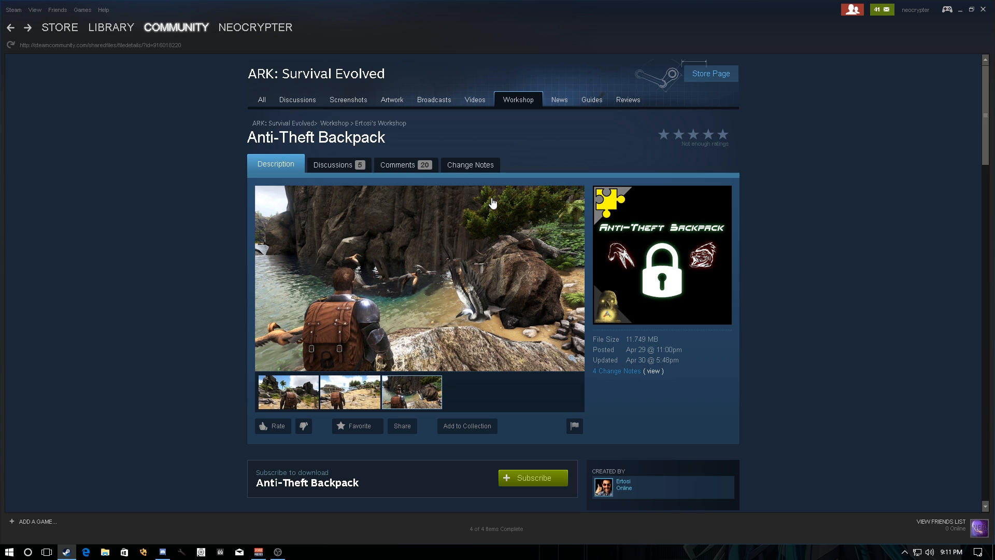
{"action": "scroll", "coordinate": [133, 326], "scroll_direction": "down", "scroll_amount": 4}
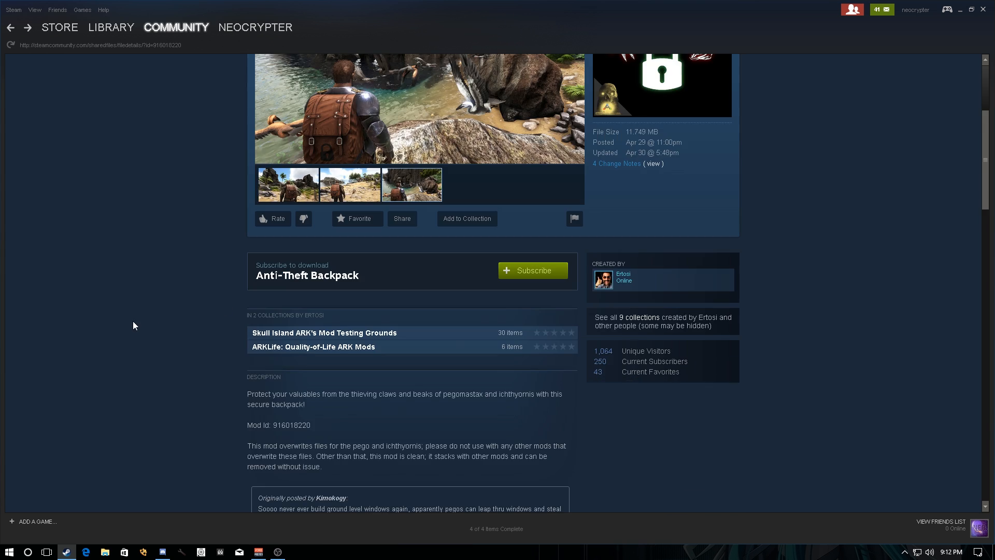
{"action": "scroll", "coordinate": [129, 332], "scroll_direction": "down", "scroll_amount": 3}
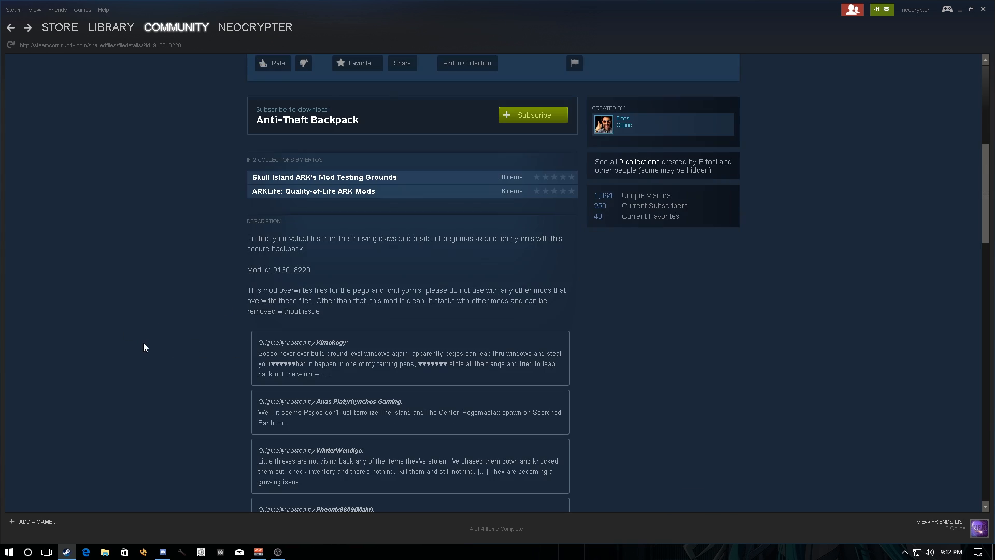
{"action": "scroll", "coordinate": [144, 344], "scroll_direction": "up", "scroll_amount": 7}
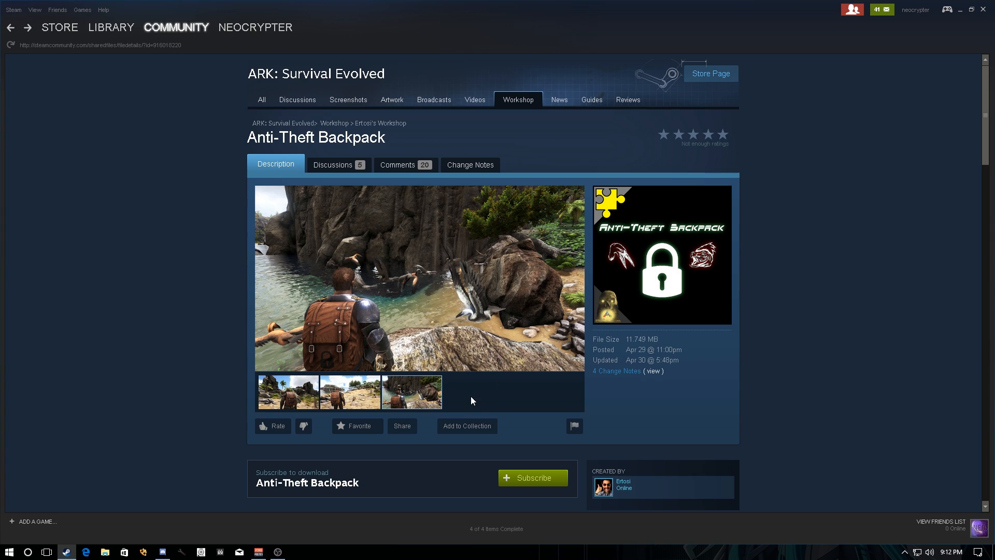
{"action": "left_click_drag", "start_coordinate": [154, 45], "coordinate": [196, 42]}
{"action": "right_click", "coordinate": [159, 46]}
{"action": "left_click", "coordinate": [166, 54]}
{"action": "left_click", "coordinate": [190, 124]}
Locate and highlight the Mod Id line in the Anti-Theft Backpack description
{"action": "scroll", "coordinate": [201, 282], "scroll_direction": "down", "scroll_amount": 5}
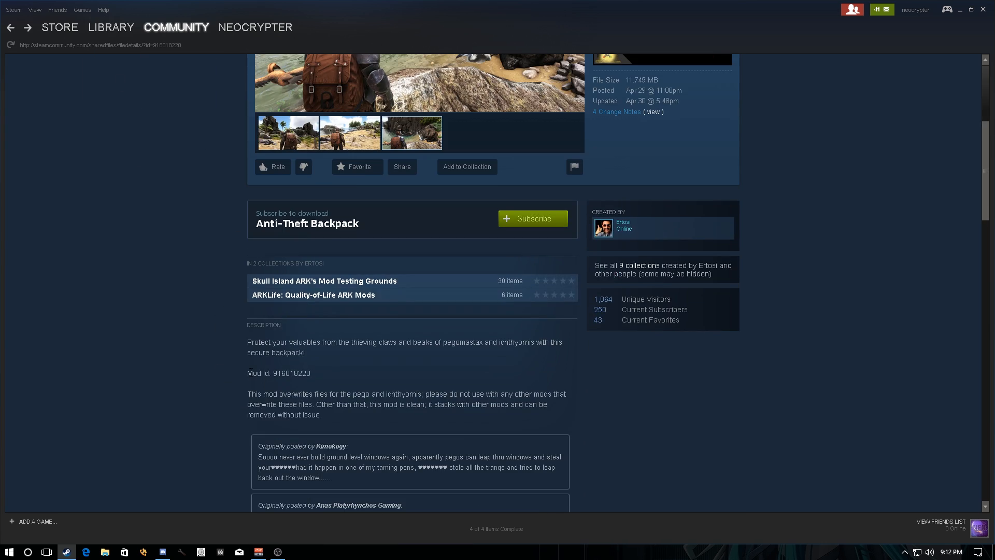
{"action": "left_click_drag", "start_coordinate": [244, 371], "coordinate": [239, 366]}
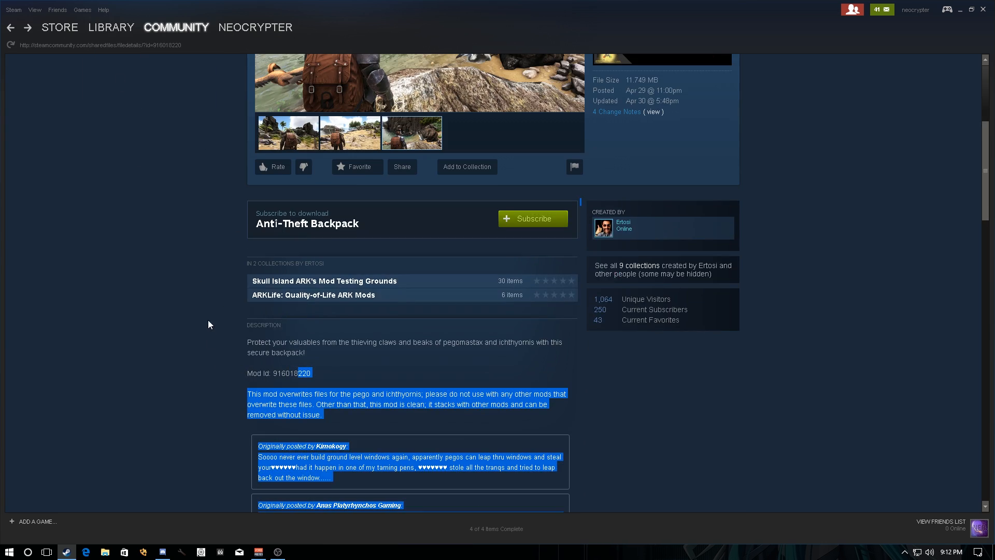
{"action": "left_click", "coordinate": [246, 372]}
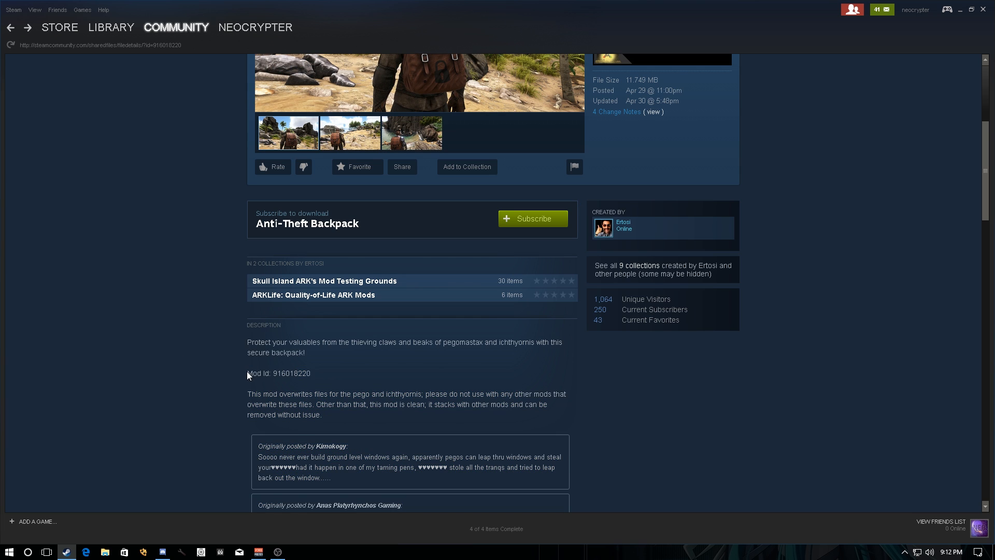
{"action": "left_click_drag", "start_coordinate": [246, 371], "coordinate": [298, 373]}
{"action": "scroll", "coordinate": [151, 362], "scroll_direction": "up", "scroll_amount": 5}
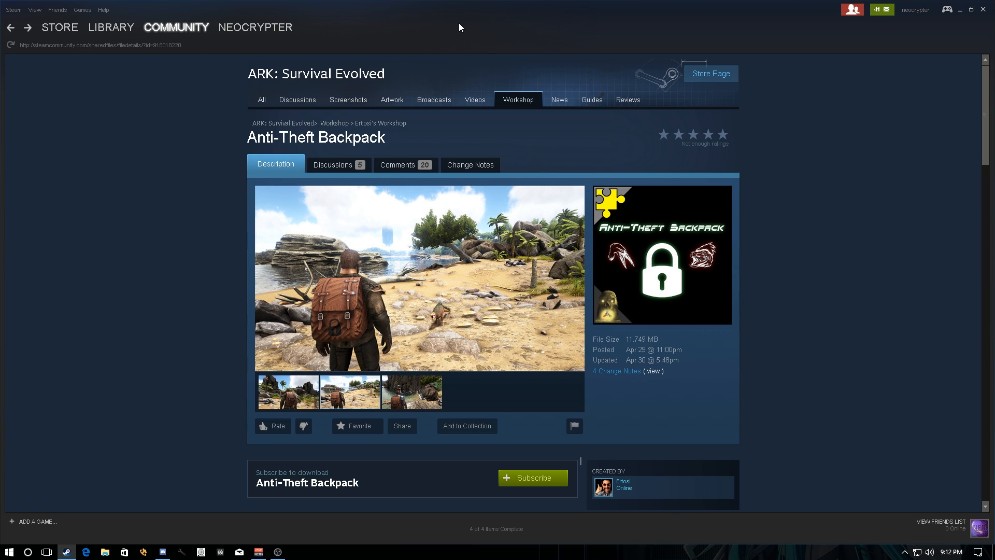
{"action": "left_click", "coordinate": [707, 16]}
{"action": "right_click", "coordinate": [196, 46]}
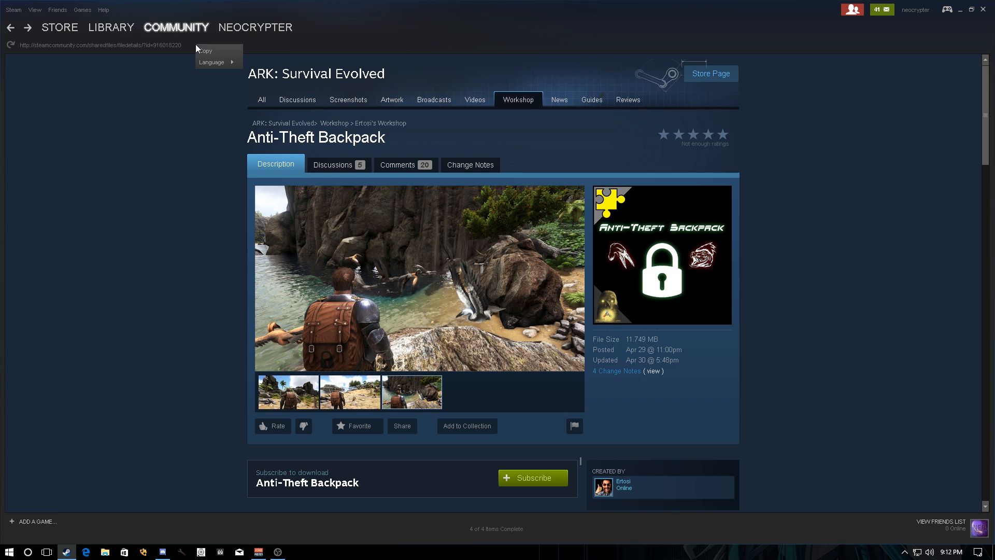
{"action": "left_click", "coordinate": [107, 71]}
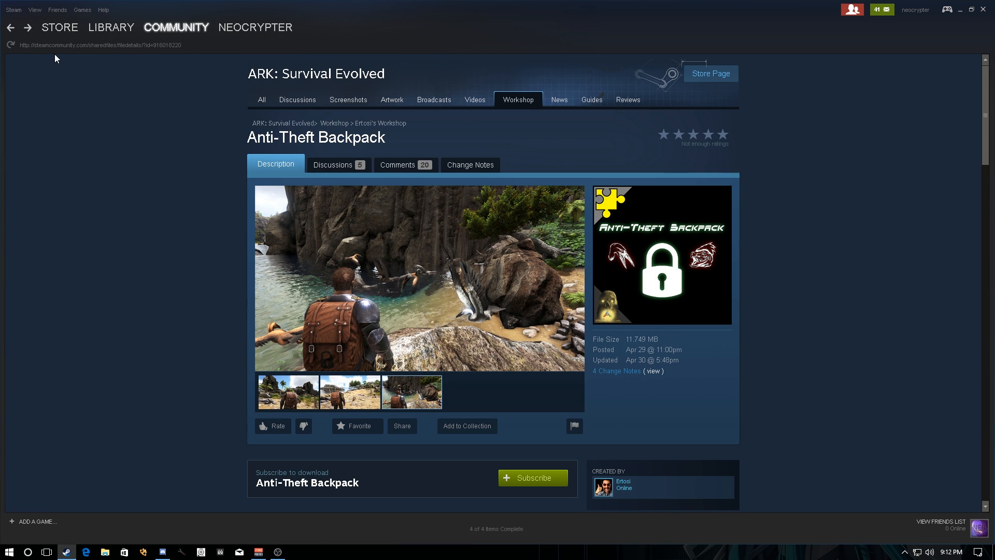
{"action": "mouse_move", "coordinate": [111, 28]}
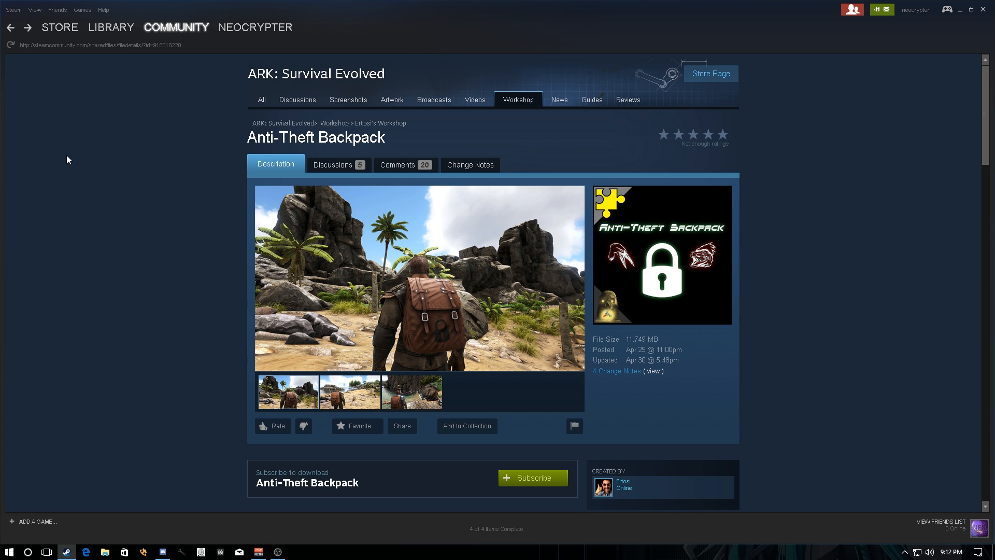
Examine where the mod ID is given in the description and page address, and look through the discussions and comments
{"action": "scroll", "coordinate": [228, 316], "scroll_direction": "down", "scroll_amount": 4}
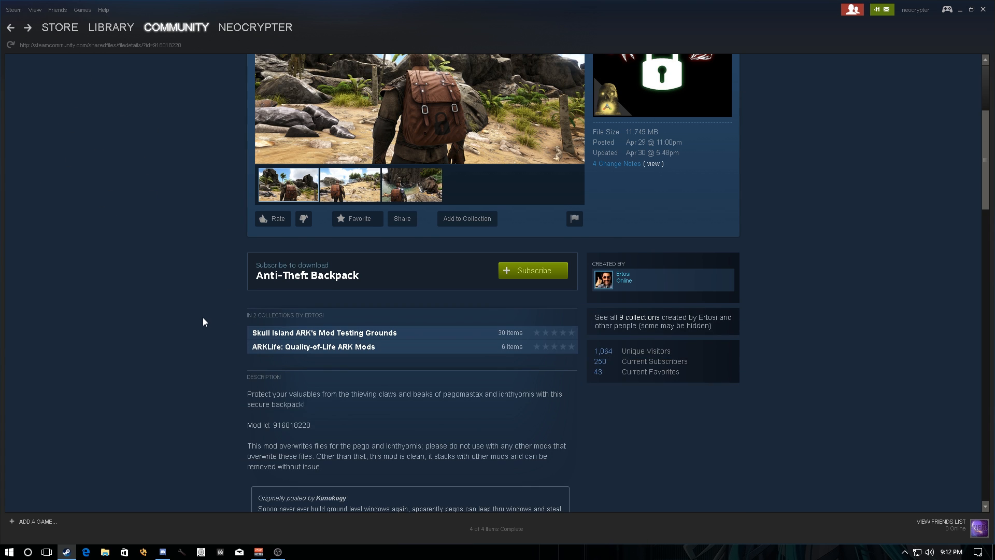
{"action": "scroll", "coordinate": [203, 322], "scroll_direction": "up", "scroll_amount": 4}
{"action": "scroll", "coordinate": [195, 301], "scroll_direction": "down", "scroll_amount": 4}
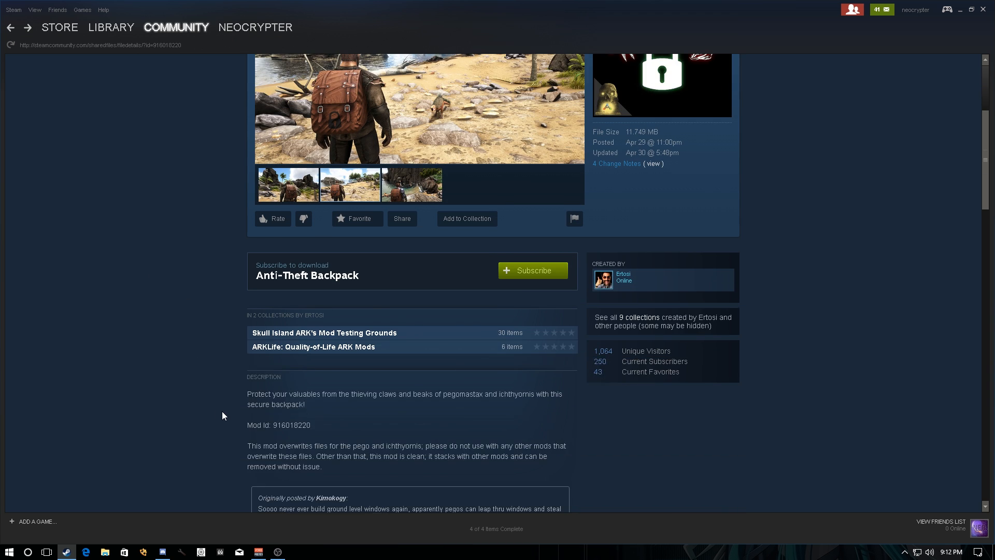
{"action": "left_click_drag", "start_coordinate": [315, 425], "coordinate": [272, 425]}
{"action": "left_click", "coordinate": [209, 426]}
{"action": "scroll", "coordinate": [210, 427], "scroll_direction": "down", "scroll_amount": 13}
{"action": "scroll", "coordinate": [209, 430], "scroll_direction": "down", "scroll_amount": 9}
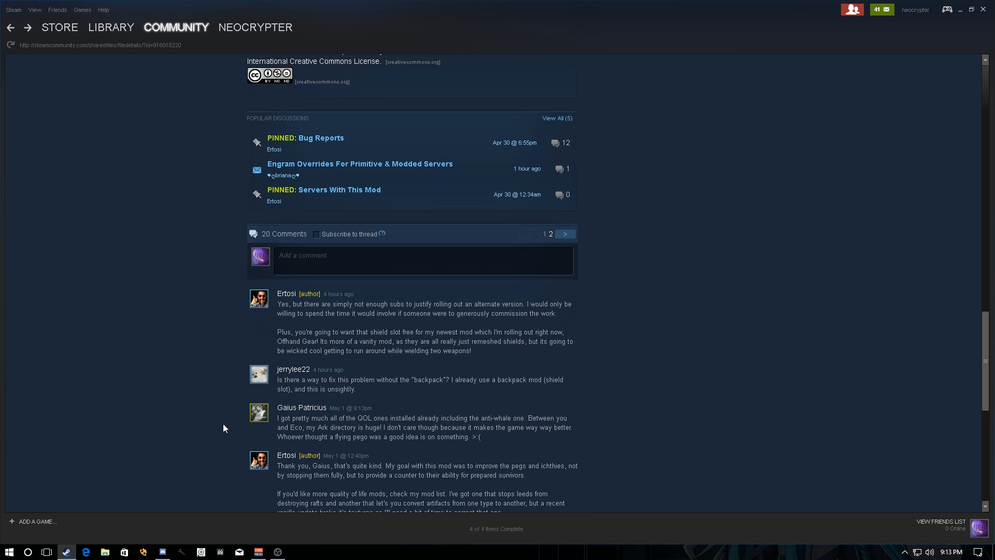
{"action": "scroll", "coordinate": [212, 373], "scroll_direction": "up", "scroll_amount": 20}
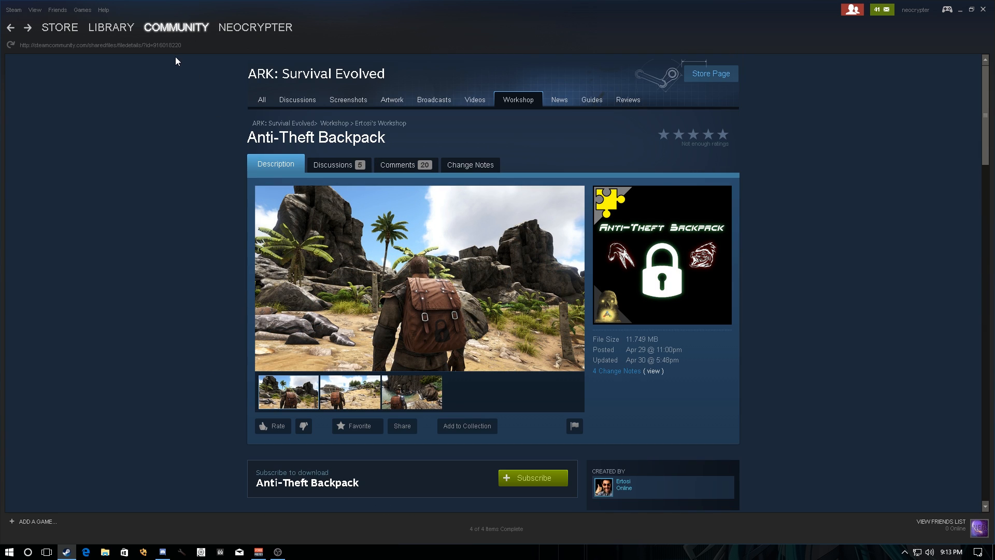
{"action": "left_click_drag", "start_coordinate": [154, 45], "coordinate": [182, 50]}
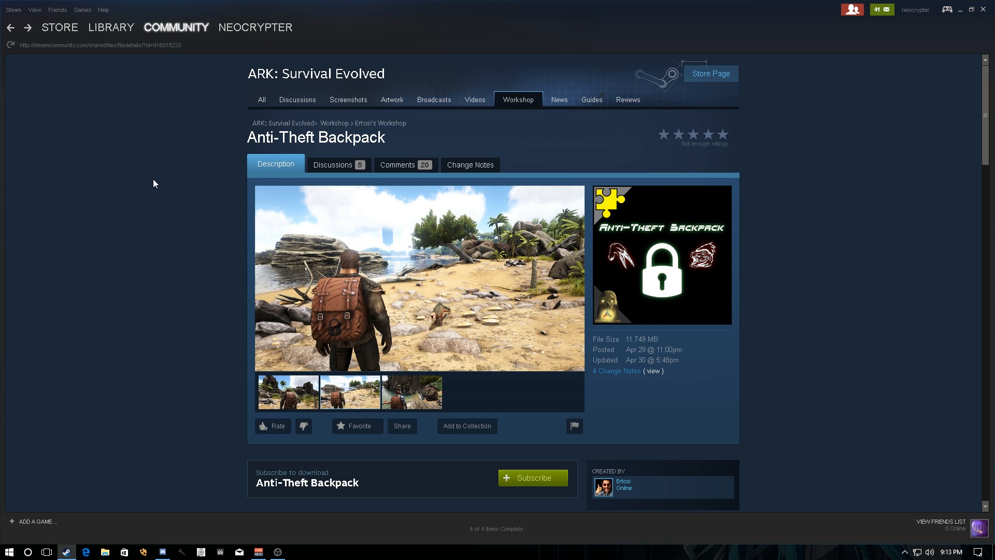
{"action": "scroll", "coordinate": [241, 420], "scroll_direction": "down", "scroll_amount": 8}
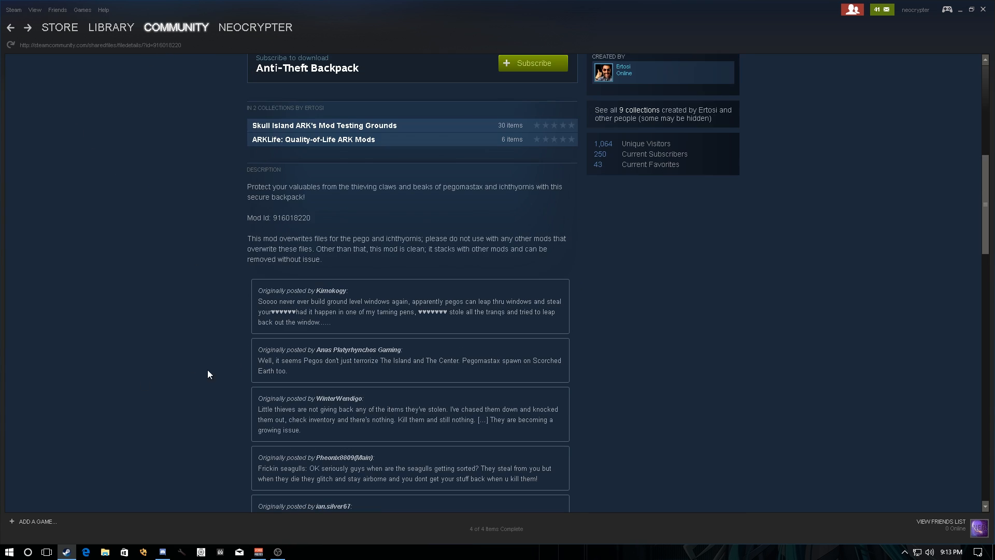
{"action": "scroll", "coordinate": [340, 440], "scroll_direction": "up", "scroll_amount": 8}
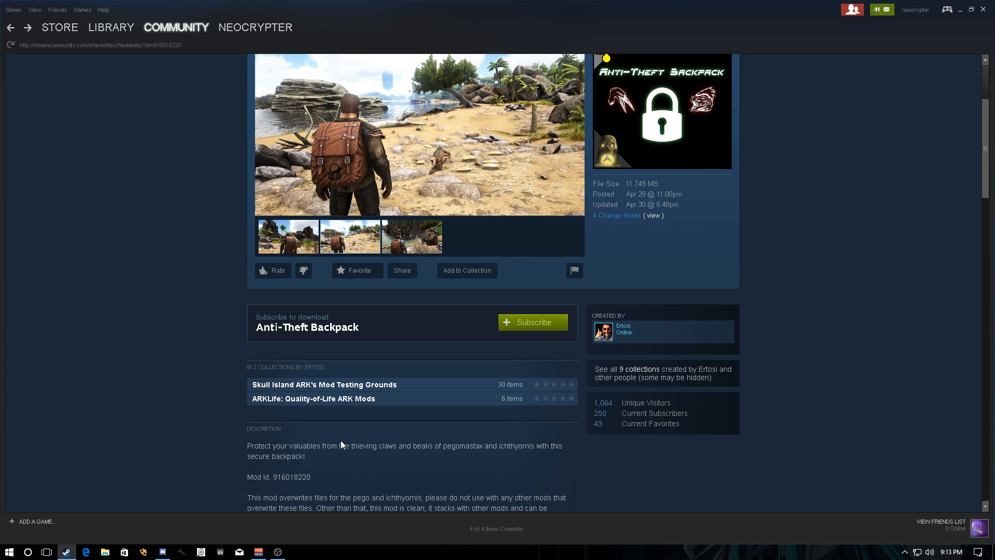
Launch ARK: Survival Evolved from the game library with the no BattlEye AntiCheat, unofficial servers only option
{"action": "mouse_move", "coordinate": [44, 26]}
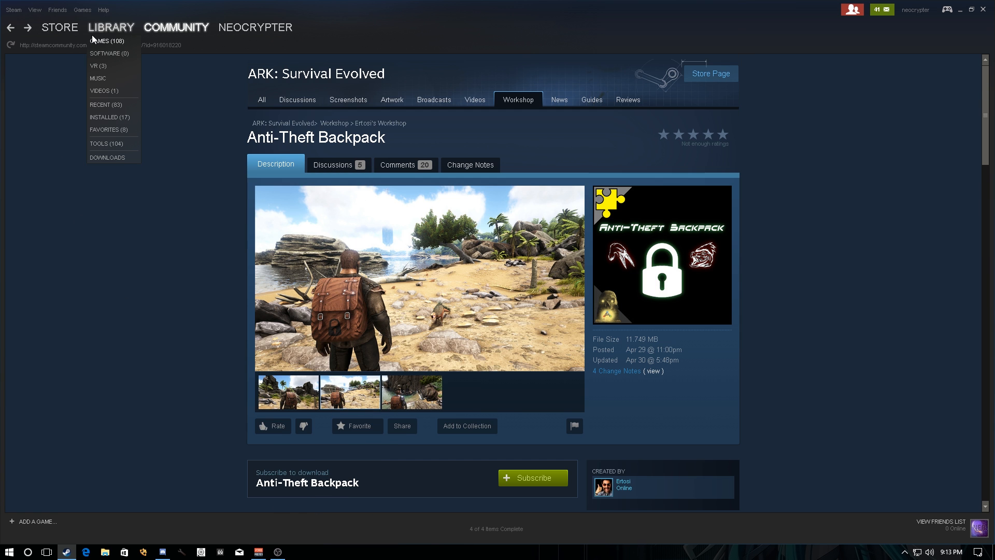
{"action": "left_click", "coordinate": [92, 35]}
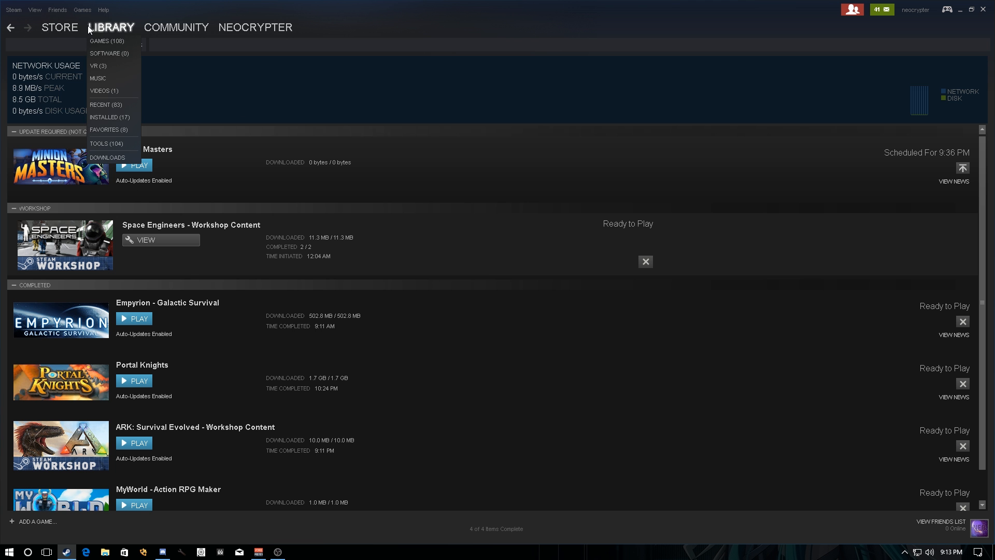
{"action": "left_click", "coordinate": [104, 27]}
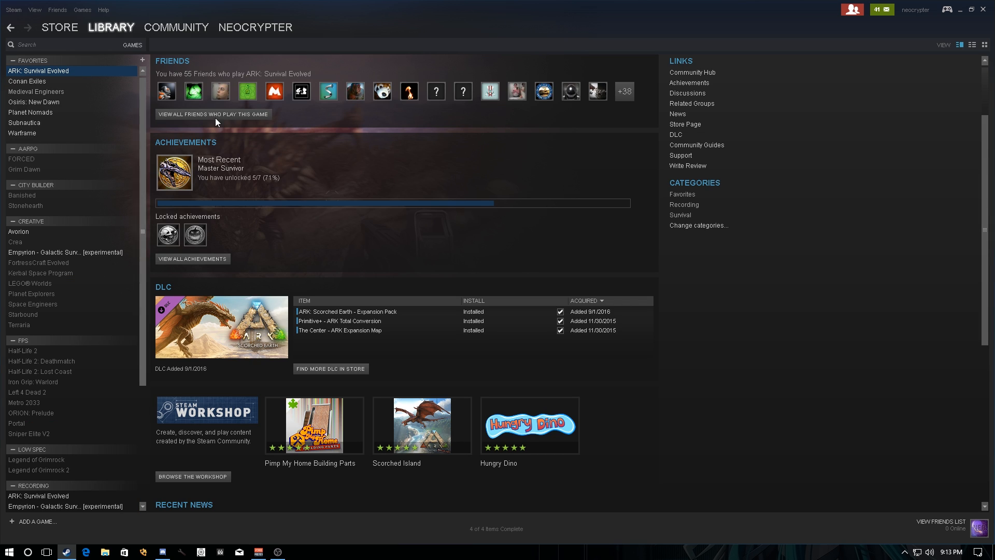
{"action": "left_click", "coordinate": [172, 101]}
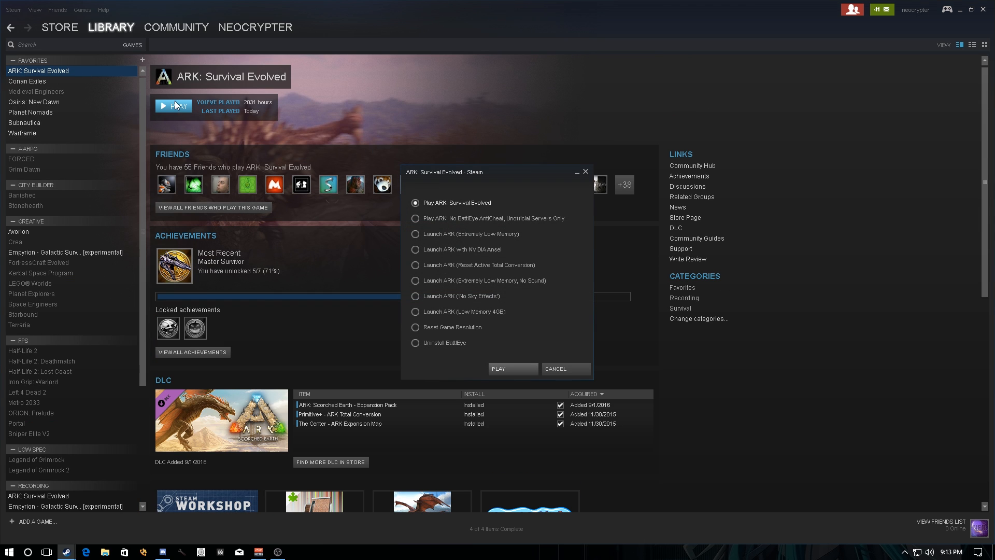
{"action": "left_click", "coordinate": [496, 218]}
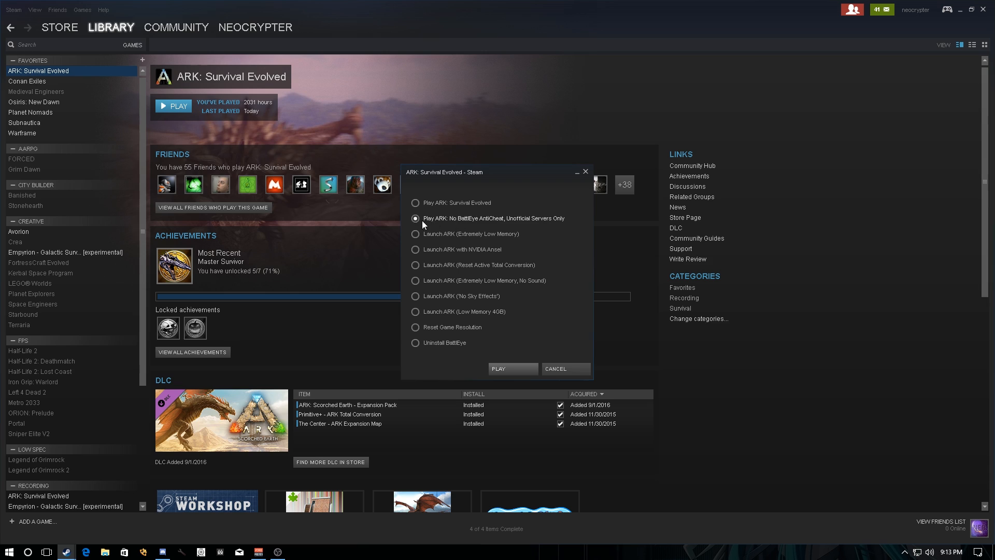
{"action": "left_click", "coordinate": [503, 369]}
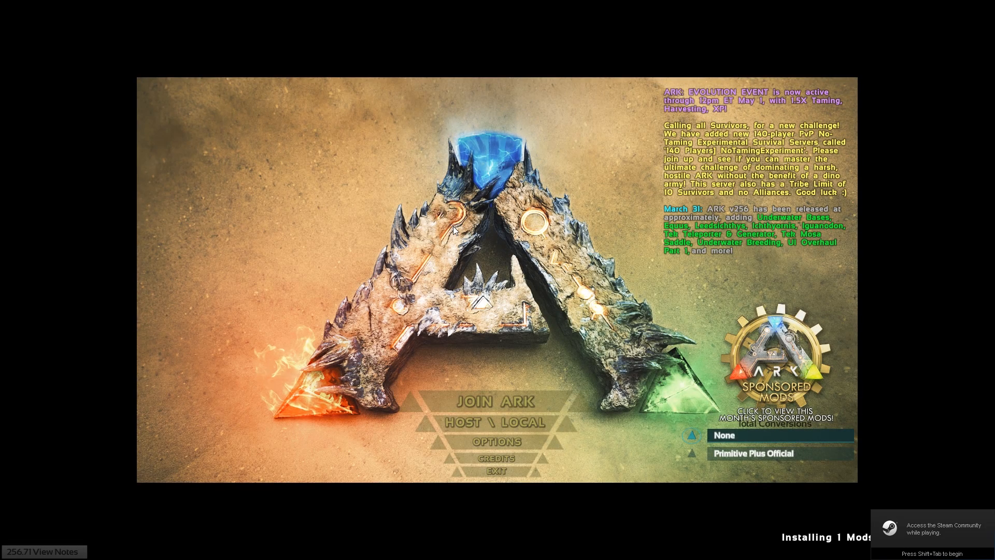
Raise UI General Scale and UI Item Slots Scale to maximum in the game options, apply the settings and save them
{"action": "left_click", "coordinate": [492, 438]}
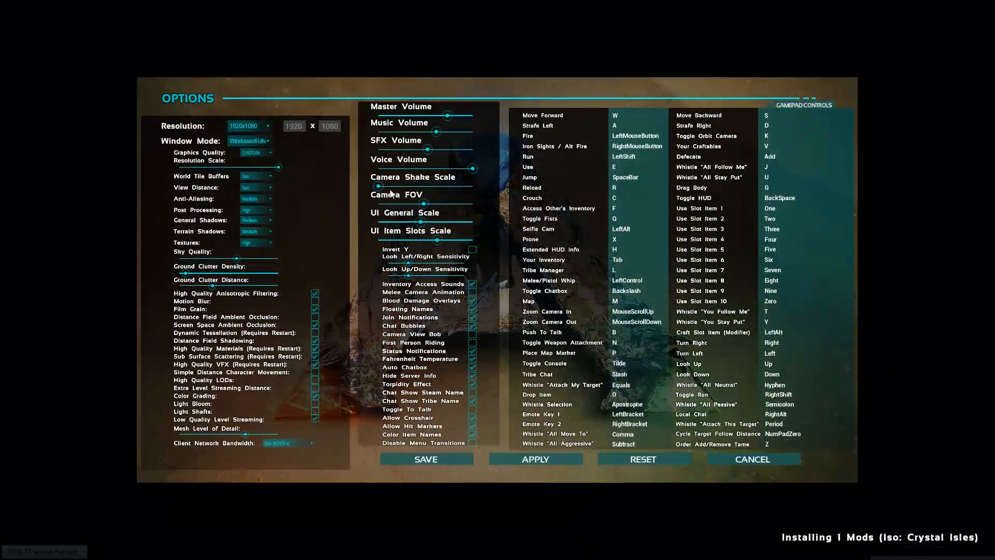
{"action": "left_click_drag", "start_coordinate": [421, 221], "coordinate": [472, 240]}
{"action": "left_click", "coordinate": [530, 458]}
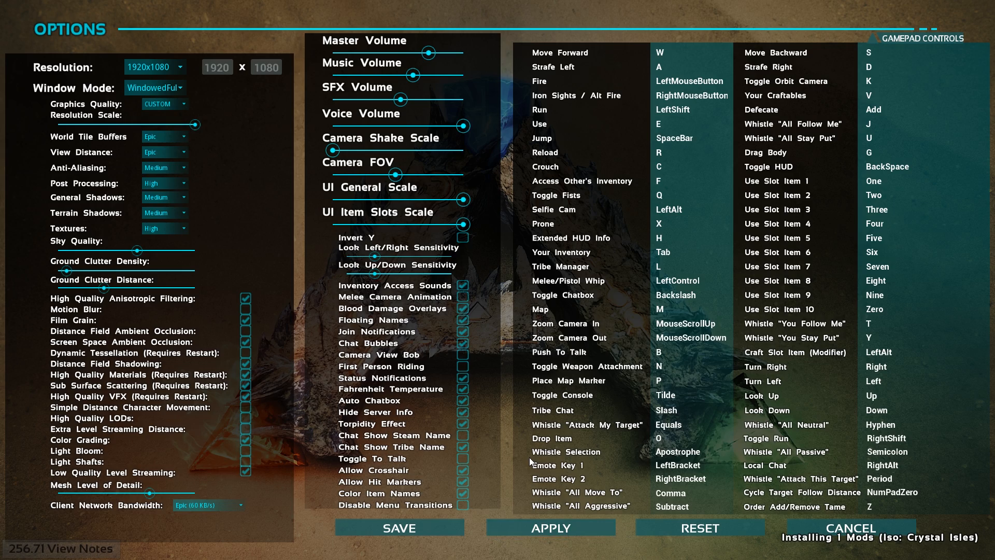
{"action": "left_click", "coordinate": [373, 526]}
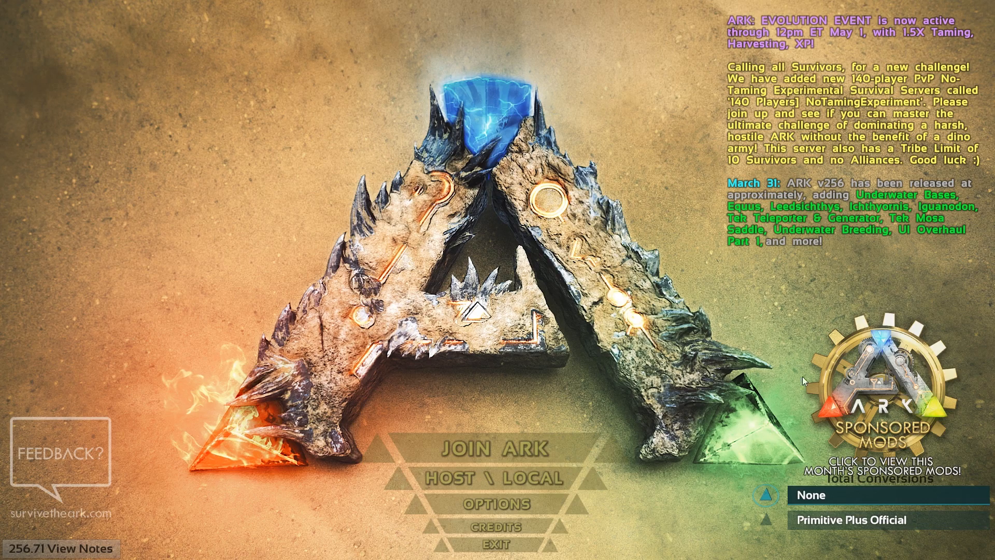
Open the host/local game settings and remove every active mod, from Auction House v1.2d through =DBS= Tek Tier 4 All
{"action": "left_click", "coordinate": [534, 486]}
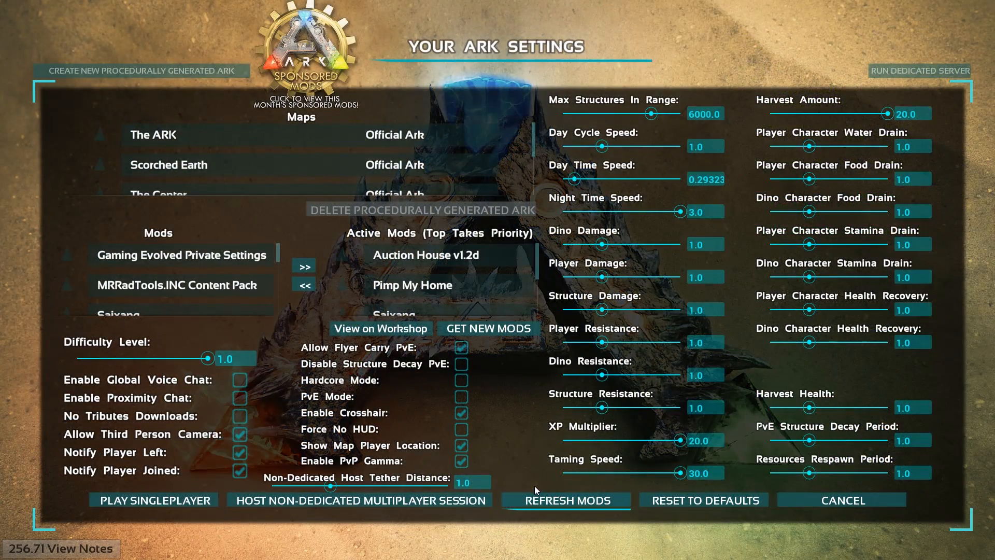
{"action": "left_click", "coordinate": [444, 271]}
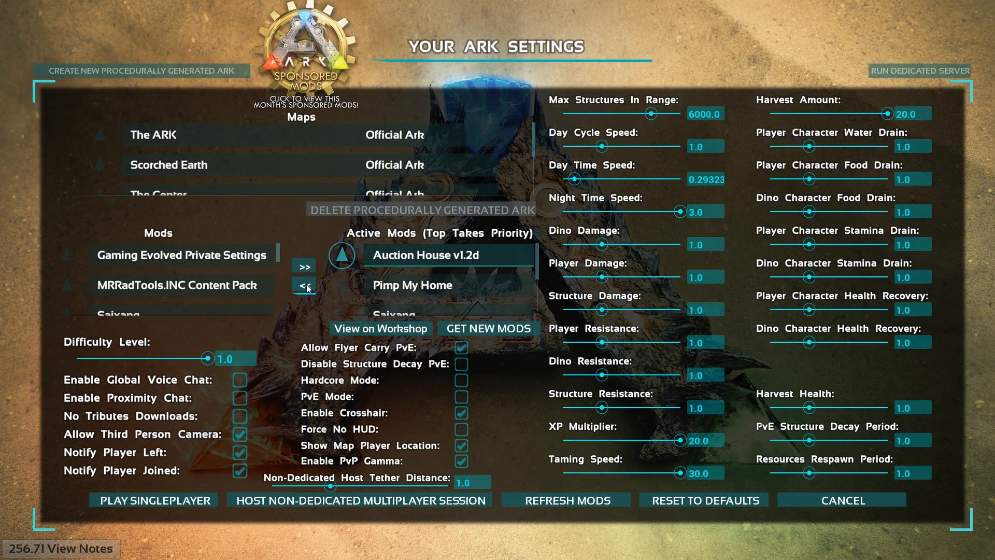
{"action": "left_click", "coordinate": [304, 287]}
{"action": "left_click", "coordinate": [394, 265]}
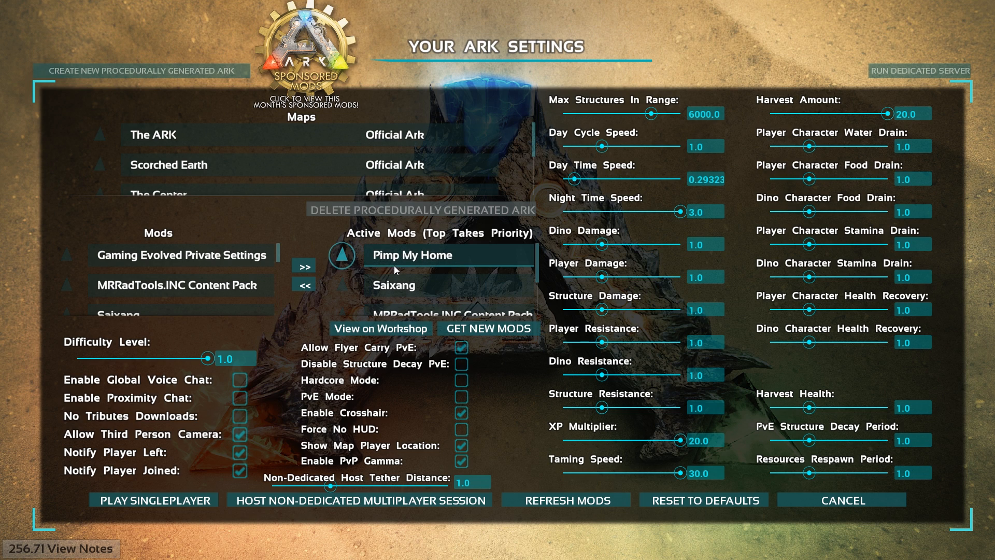
{"action": "left_click", "coordinate": [305, 286]}
{"action": "left_click", "coordinate": [305, 286]}
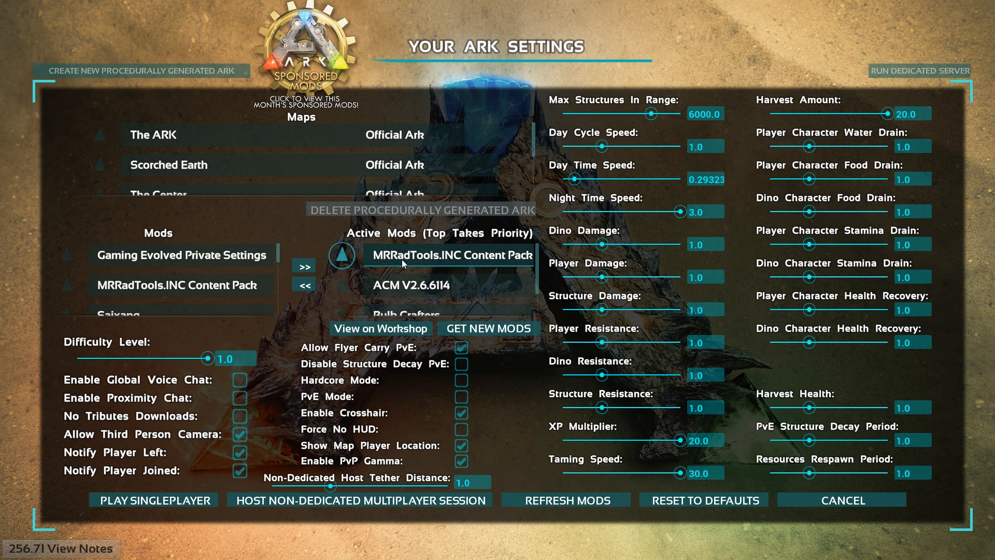
{"action": "left_click", "coordinate": [304, 286]}
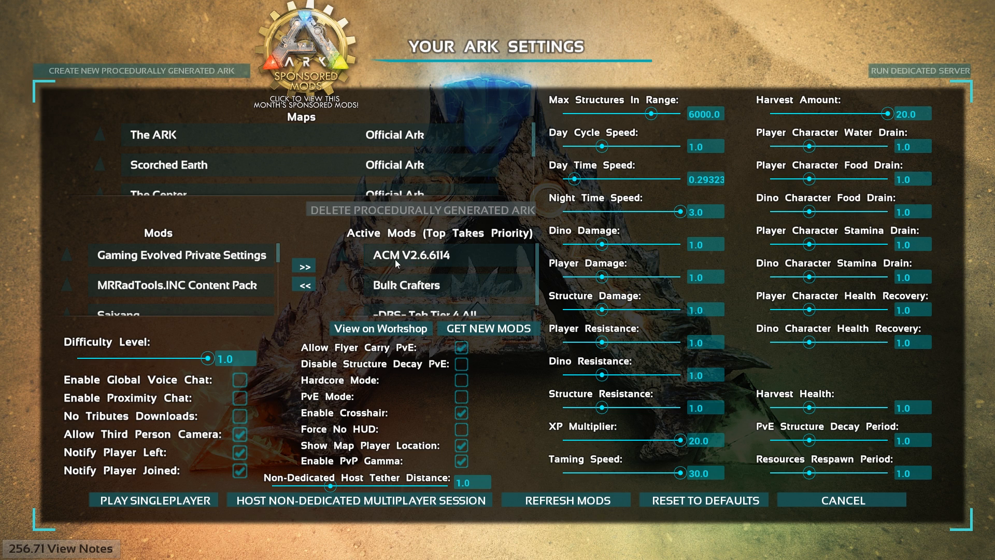
{"action": "left_click", "coordinate": [305, 286]}
{"action": "left_click", "coordinate": [410, 255]}
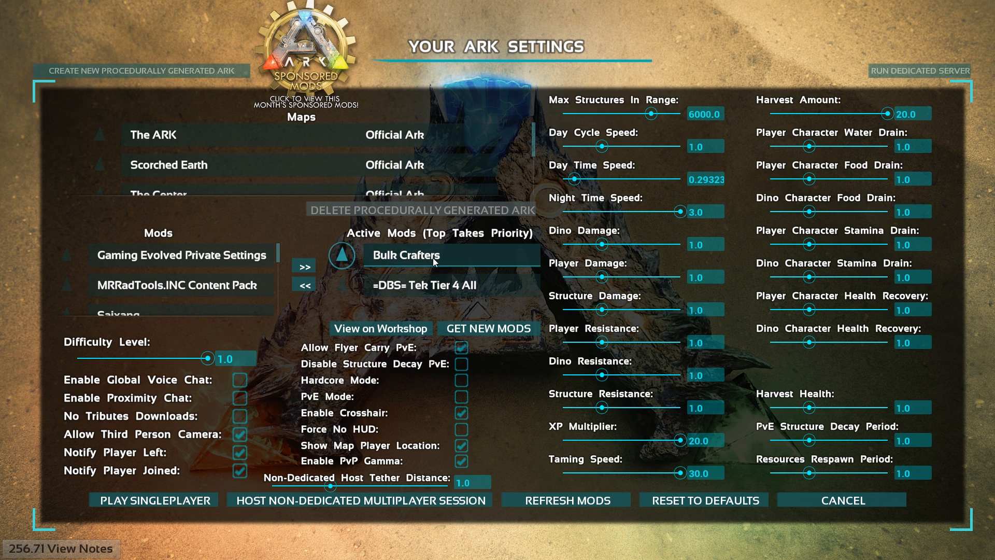
{"action": "left_click", "coordinate": [305, 286]}
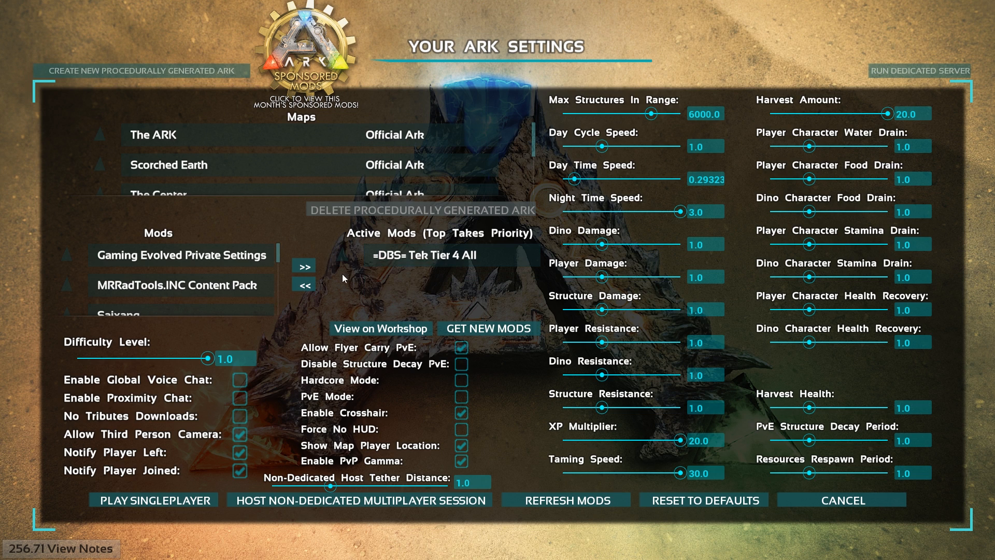
{"action": "left_click", "coordinate": [407, 256]}
{"action": "left_click", "coordinate": [305, 287]}
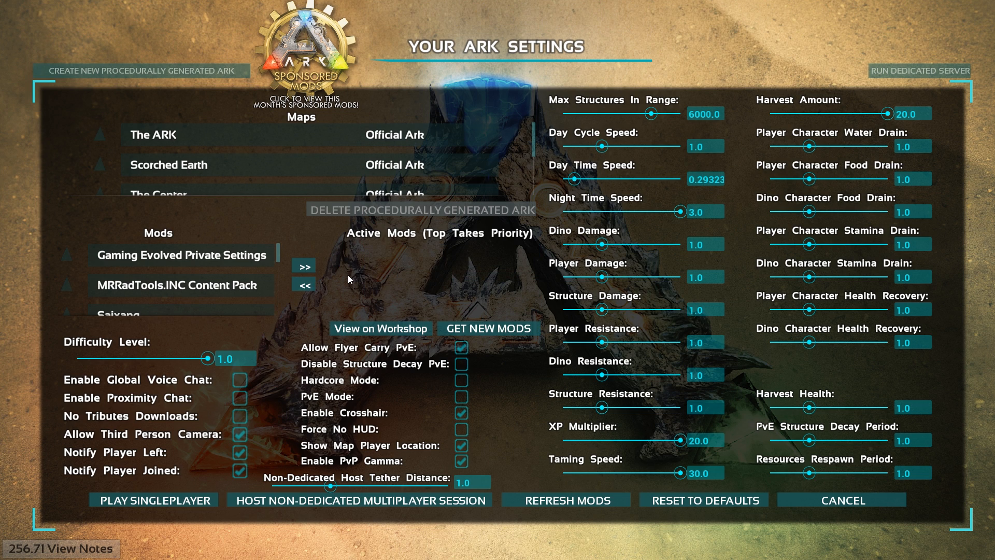
Look through the available official and custom maps and select the custom map Ragnarok
{"action": "scroll", "coordinate": [275, 178], "scroll_direction": "down", "scroll_amount": 2}
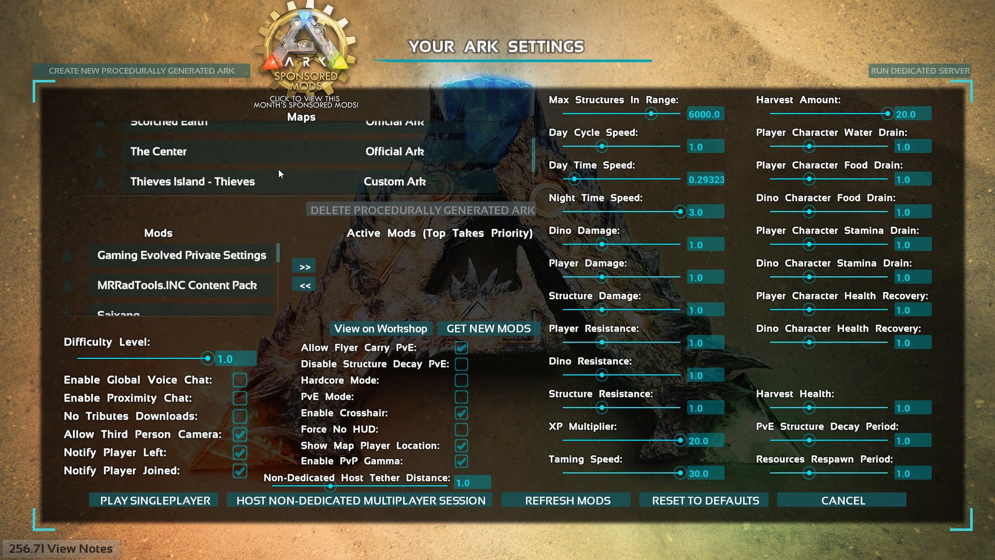
{"action": "scroll", "coordinate": [279, 163], "scroll_direction": "up", "scroll_amount": 2}
{"action": "scroll", "coordinate": [279, 163], "scroll_direction": "down", "scroll_amount": 5}
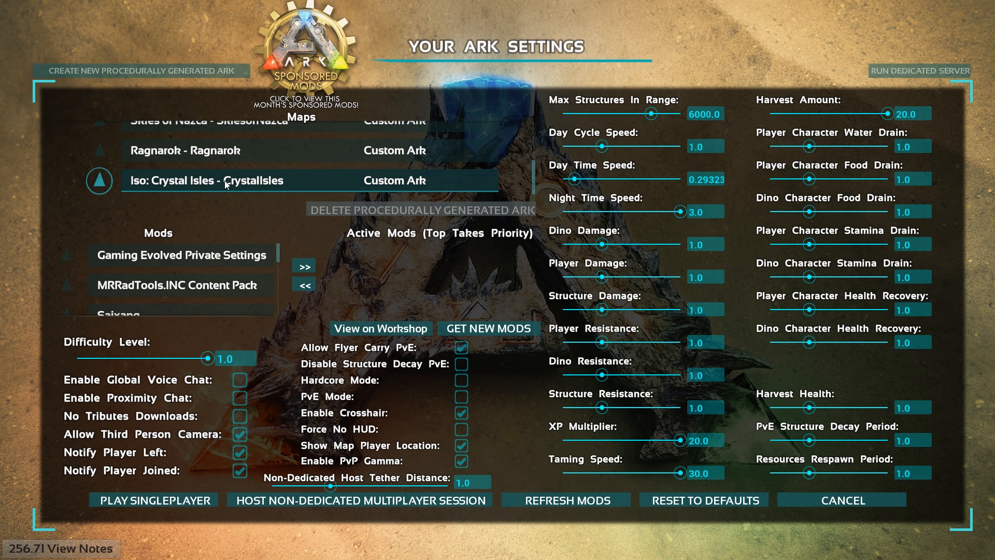
{"action": "scroll", "coordinate": [225, 180], "scroll_direction": "up", "scroll_amount": 2}
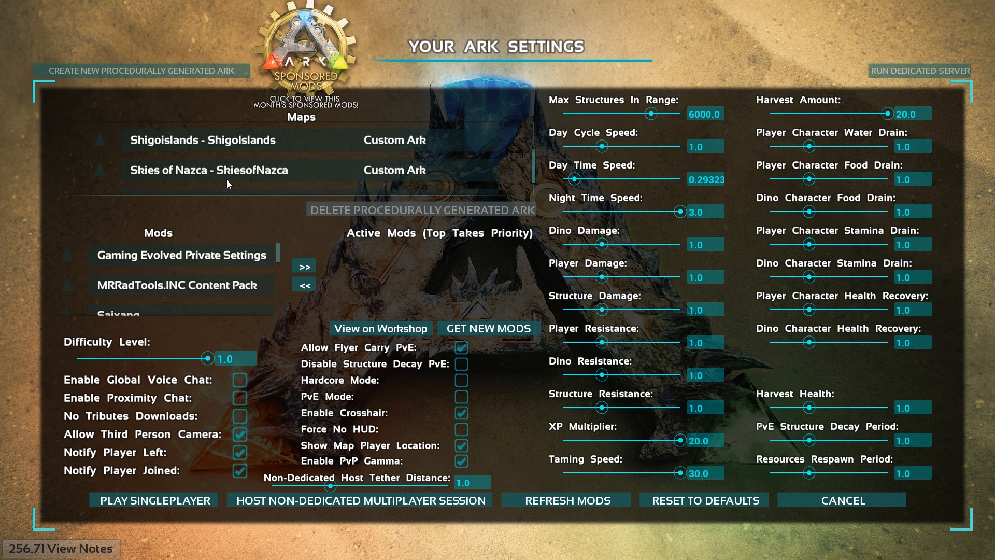
{"action": "scroll", "coordinate": [226, 179], "scroll_direction": "up", "scroll_amount": 3}
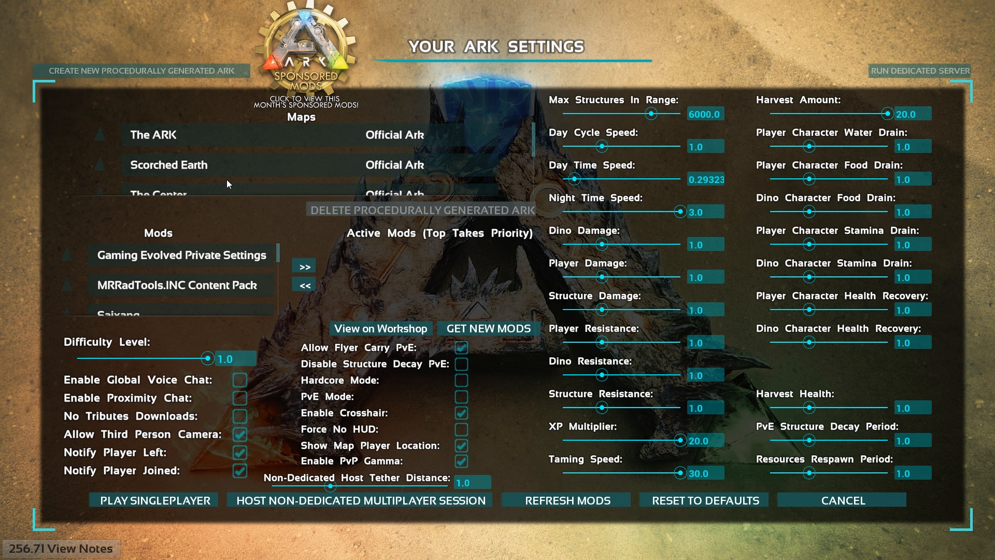
{"action": "scroll", "coordinate": [226, 180], "scroll_direction": "down", "scroll_amount": 4}
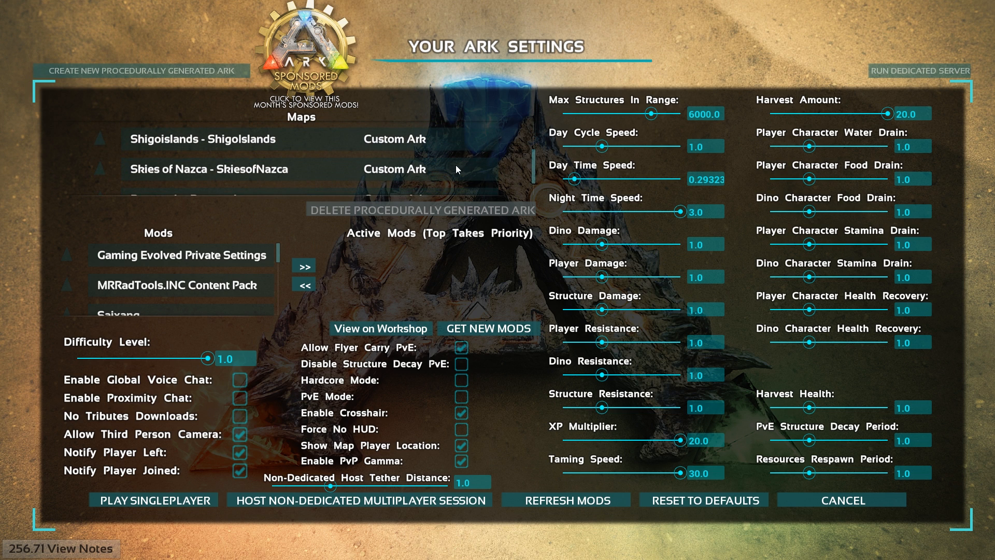
{"action": "scroll", "coordinate": [290, 191], "scroll_direction": "down", "scroll_amount": 1}
{"action": "left_click", "coordinate": [258, 168]}
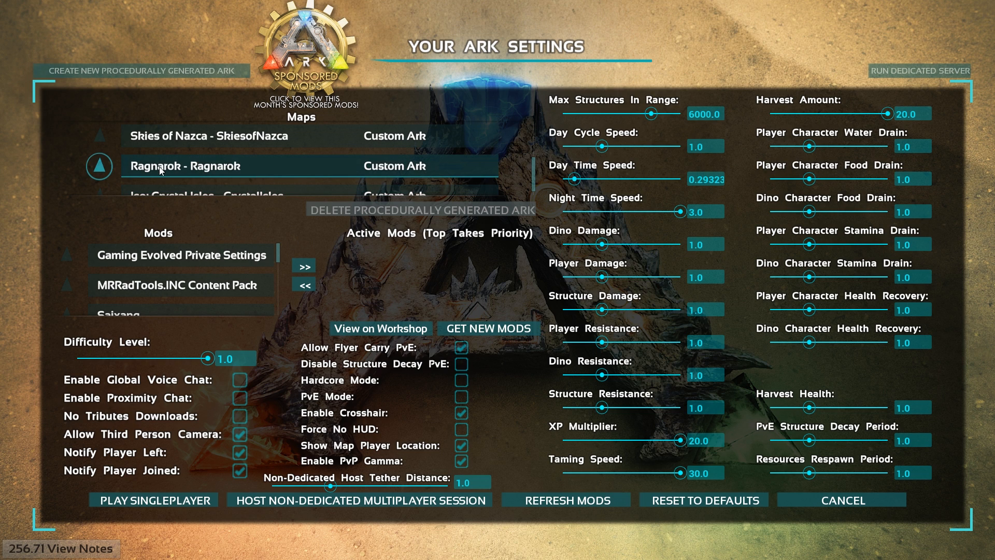
Find Anti-Theft Backpack near the end of the available mods and add it to the active mods
{"action": "scroll", "coordinate": [194, 282], "scroll_direction": "down", "scroll_amount": 2}
{"action": "scroll", "coordinate": [194, 280], "scroll_direction": "down", "scroll_amount": 6}
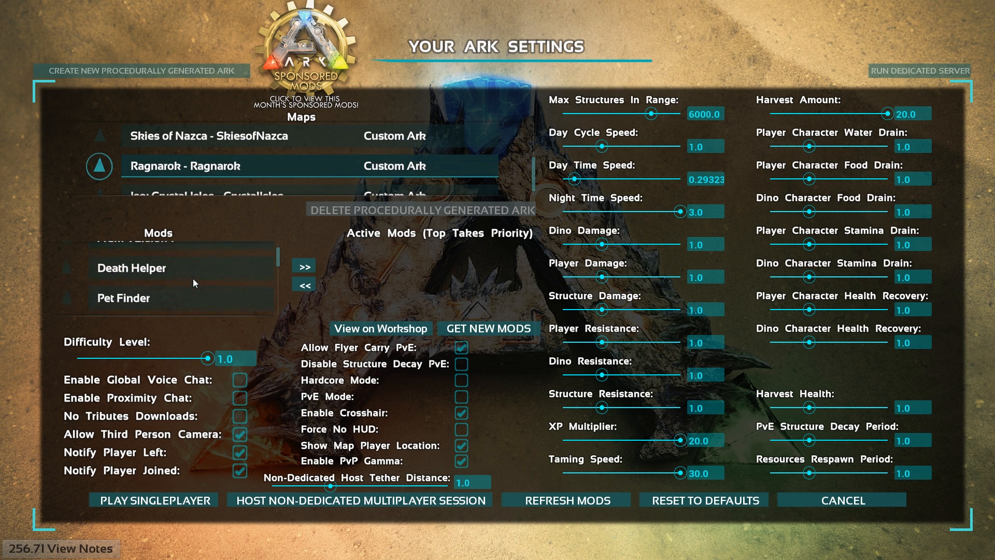
{"action": "scroll", "coordinate": [194, 280], "scroll_direction": "up", "scroll_amount": 8}
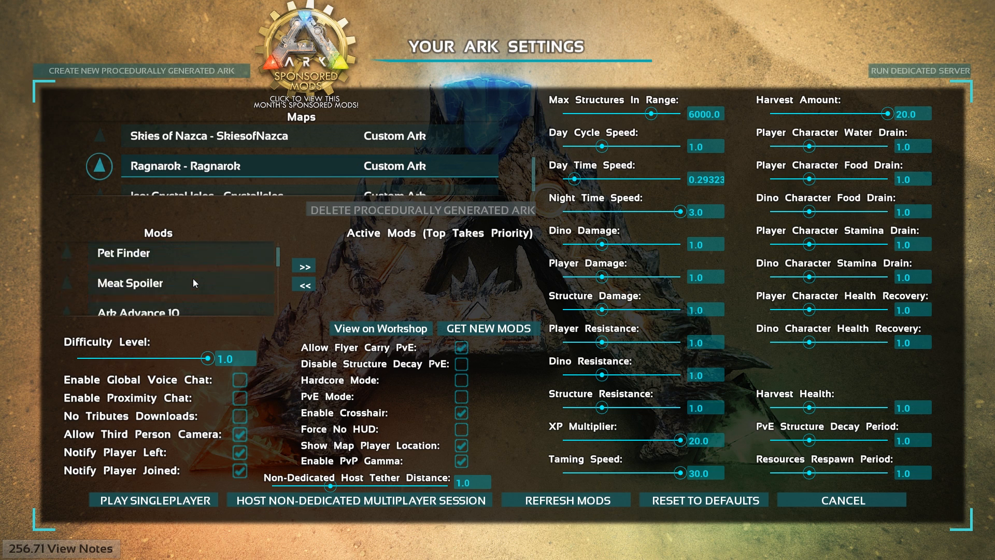
{"action": "scroll", "coordinate": [199, 277], "scroll_direction": "down", "scroll_amount": 10}
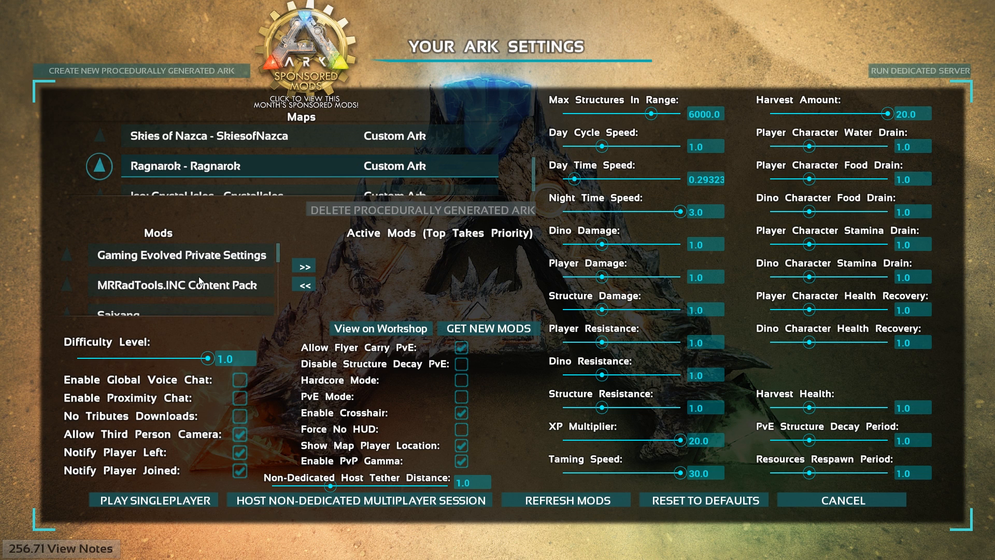
{"action": "scroll", "coordinate": [201, 277], "scroll_direction": "down", "scroll_amount": 8}
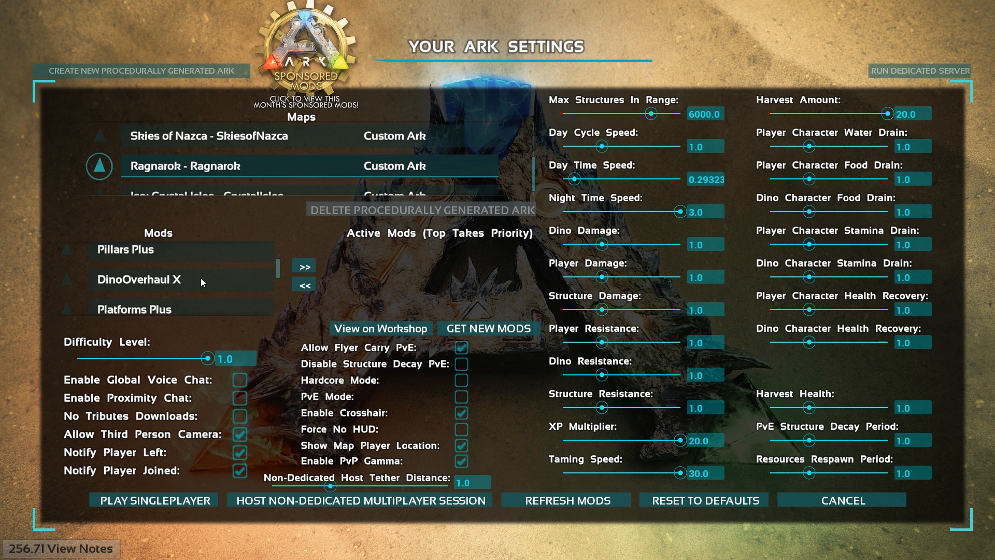
{"action": "scroll", "coordinate": [237, 284], "scroll_direction": "down", "scroll_amount": 10}
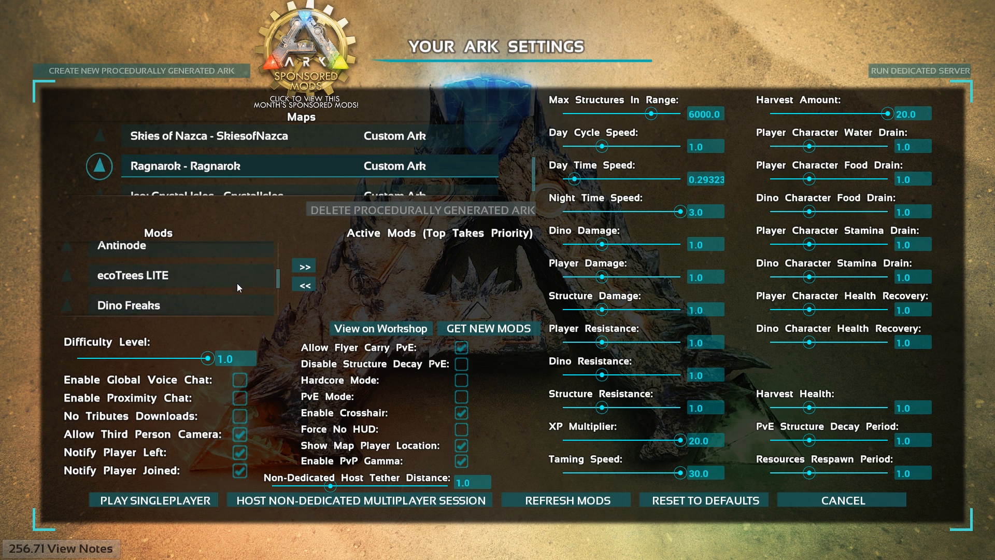
{"action": "scroll", "coordinate": [238, 286], "scroll_direction": "down", "scroll_amount": 10}
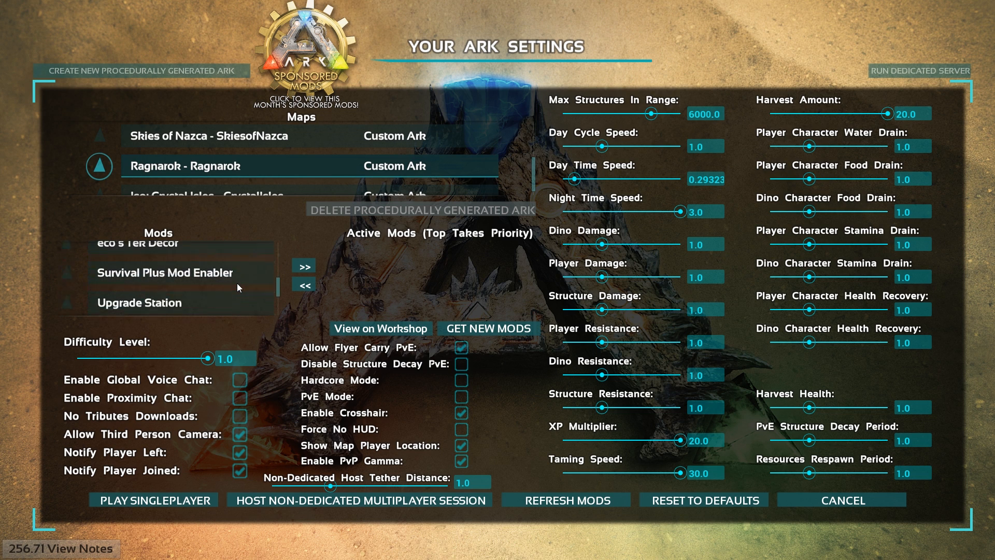
{"action": "scroll", "coordinate": [237, 284], "scroll_direction": "down", "scroll_amount": 10}
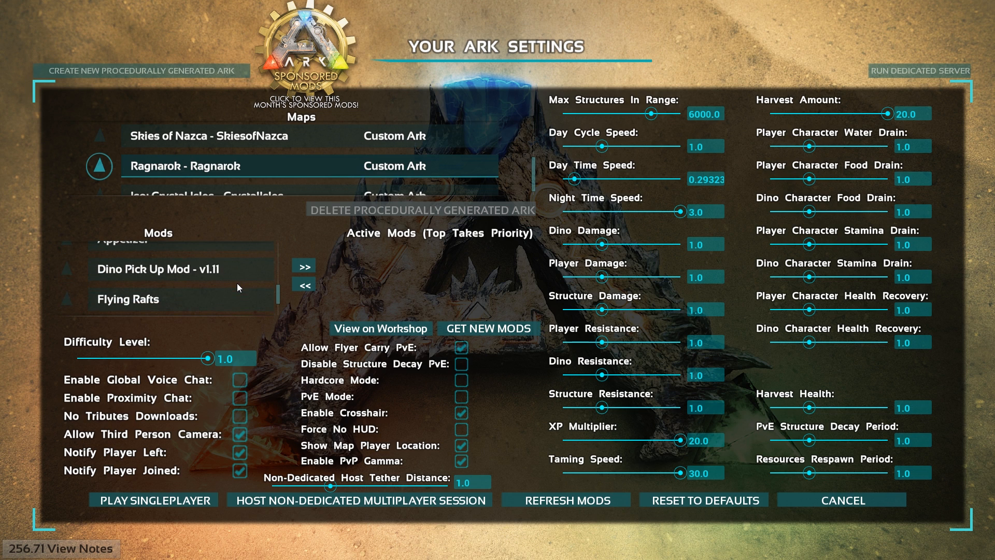
{"action": "scroll", "coordinate": [237, 287], "scroll_direction": "down", "scroll_amount": 10}
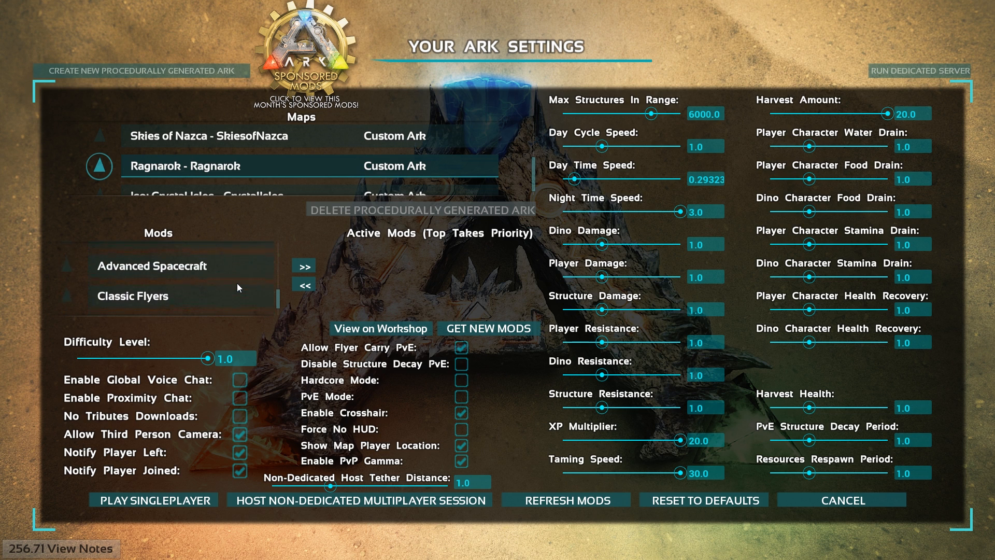
{"action": "scroll", "coordinate": [238, 283], "scroll_direction": "down", "scroll_amount": 3}
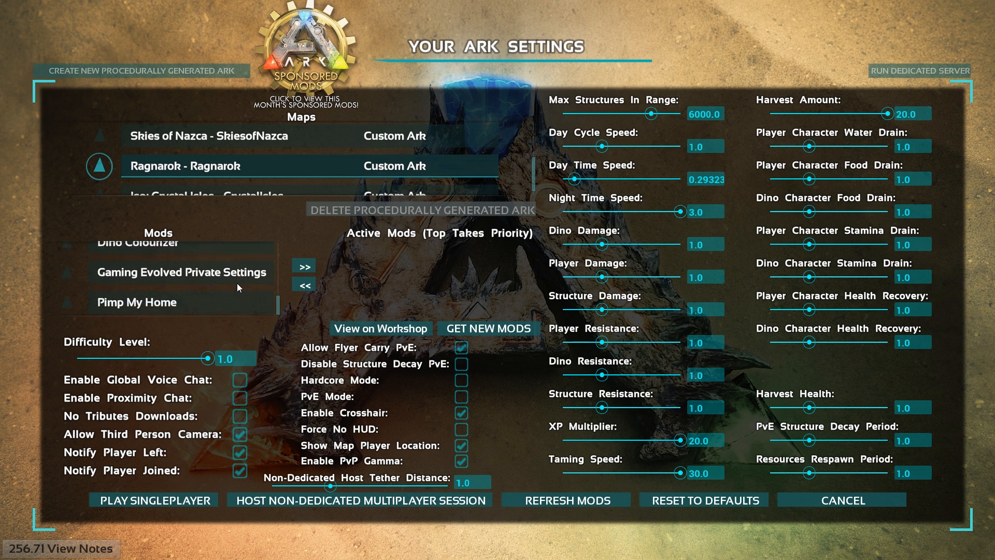
{"action": "left_click", "coordinate": [200, 298]}
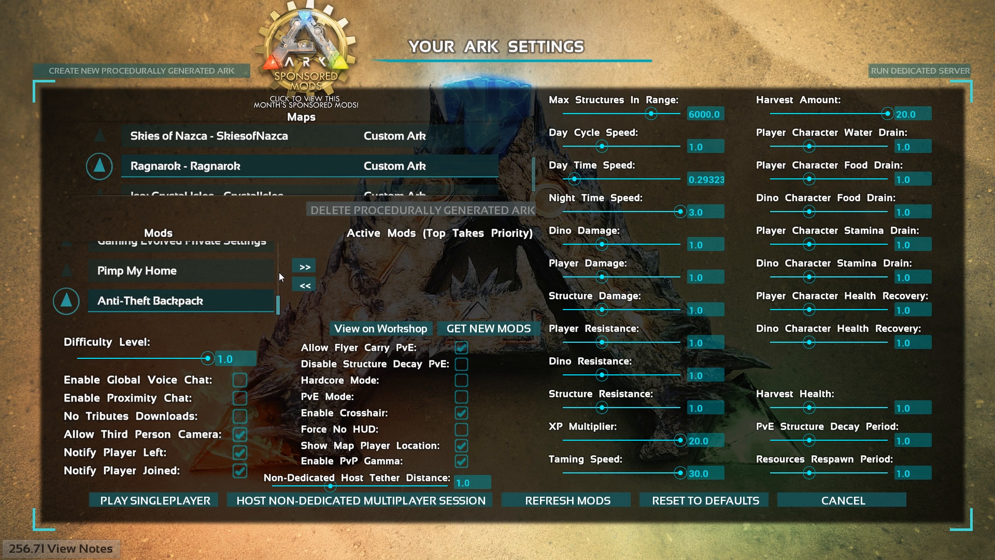
{"action": "left_click", "coordinate": [305, 266]}
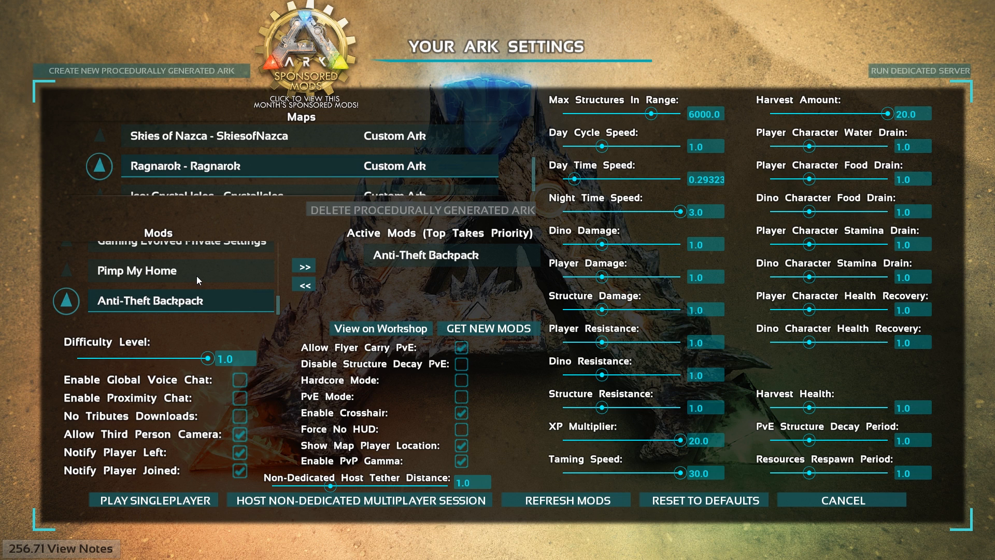
Find DinoOverhaul X in the available mods and add it to the active mods below Anti-Theft Backpack
{"action": "scroll", "coordinate": [197, 276], "scroll_direction": "up", "scroll_amount": 2}
{"action": "scroll", "coordinate": [197, 276], "scroll_direction": "up", "scroll_amount": 8}
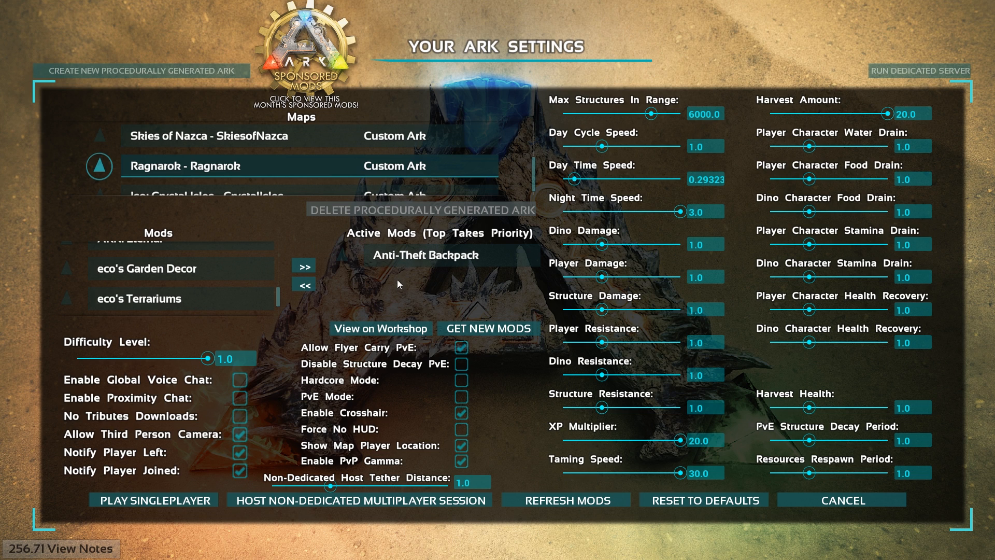
{"action": "scroll", "coordinate": [202, 269], "scroll_direction": "up", "scroll_amount": 10}
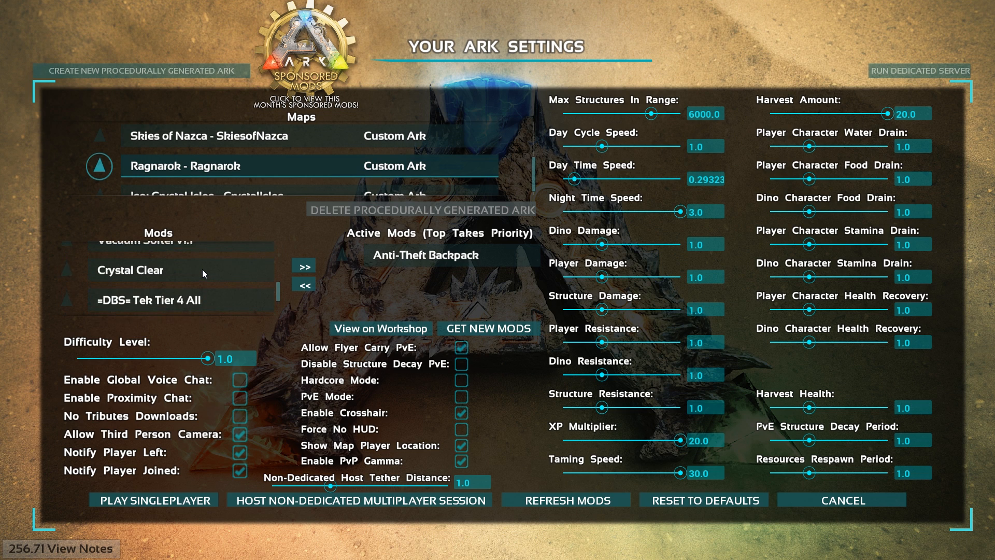
{"action": "scroll", "coordinate": [202, 269], "scroll_direction": "up", "scroll_amount": 10}
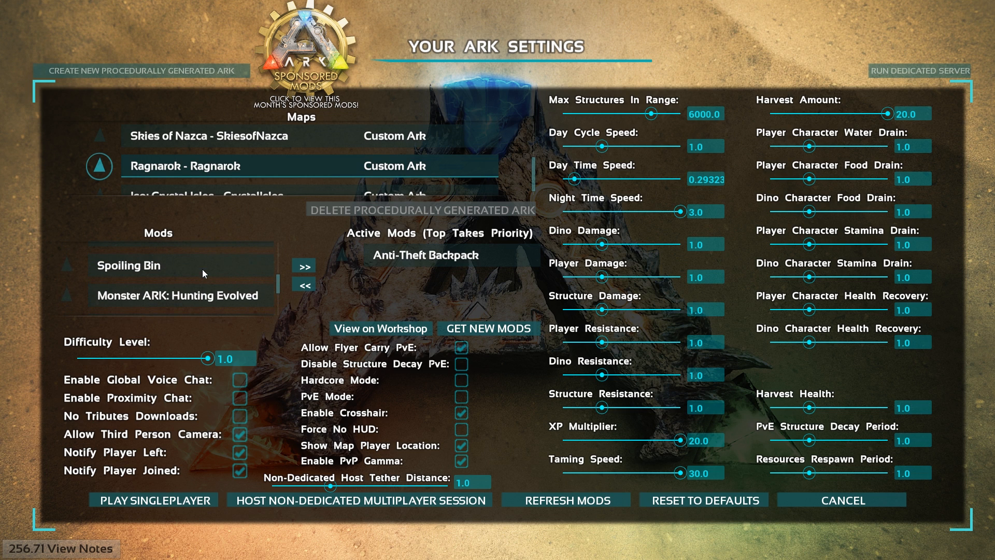
{"action": "scroll", "coordinate": [203, 273], "scroll_direction": "up", "scroll_amount": 10}
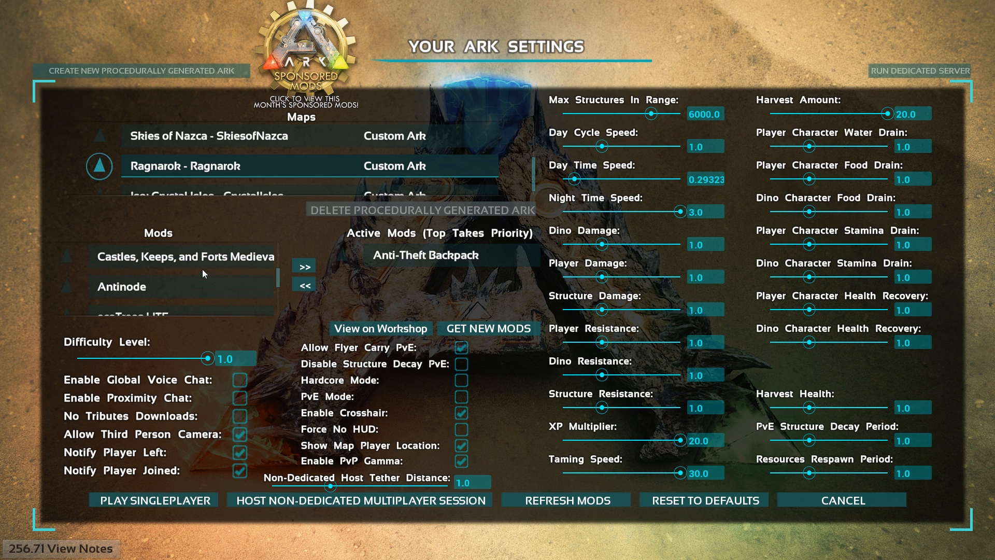
{"action": "scroll", "coordinate": [203, 270], "scroll_direction": "up", "scroll_amount": 10}
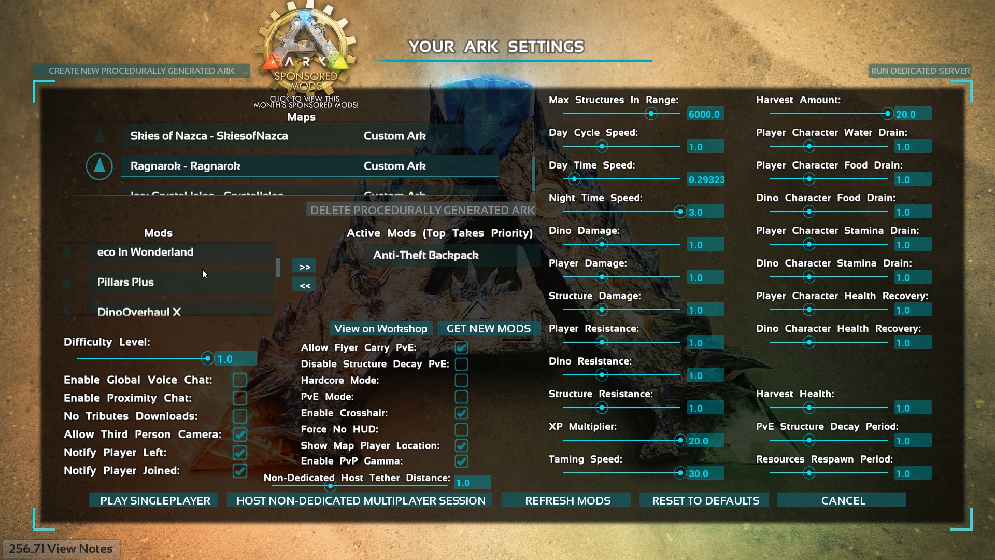
{"action": "scroll", "coordinate": [204, 273], "scroll_direction": "up", "scroll_amount": 10}
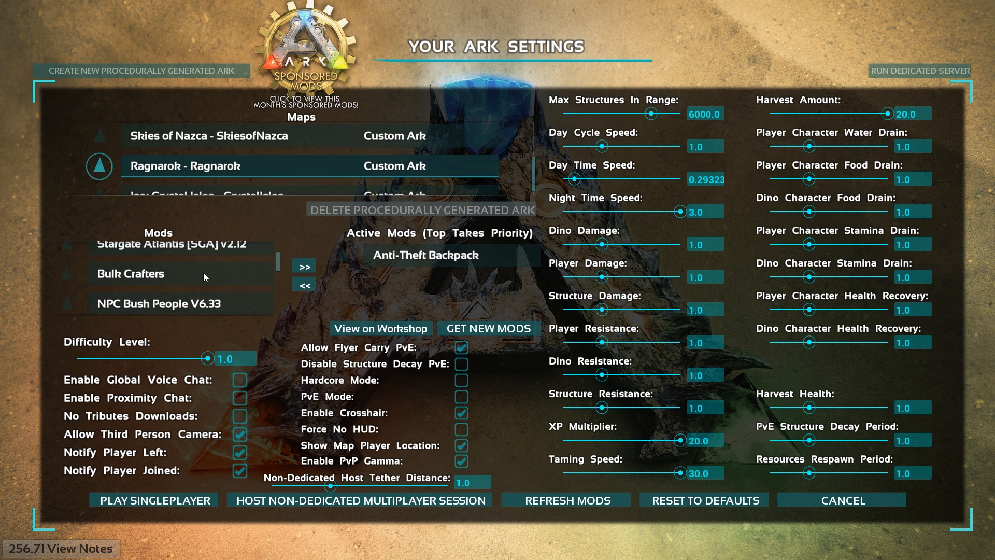
{"action": "scroll", "coordinate": [207, 281], "scroll_direction": "up", "scroll_amount": 10}
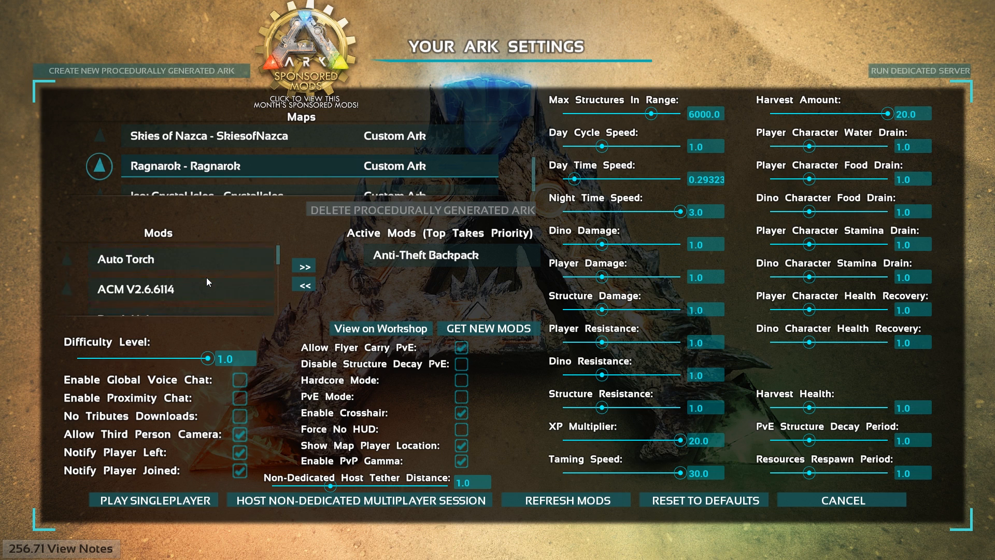
{"action": "scroll", "coordinate": [207, 280], "scroll_direction": "down", "scroll_amount": 10}
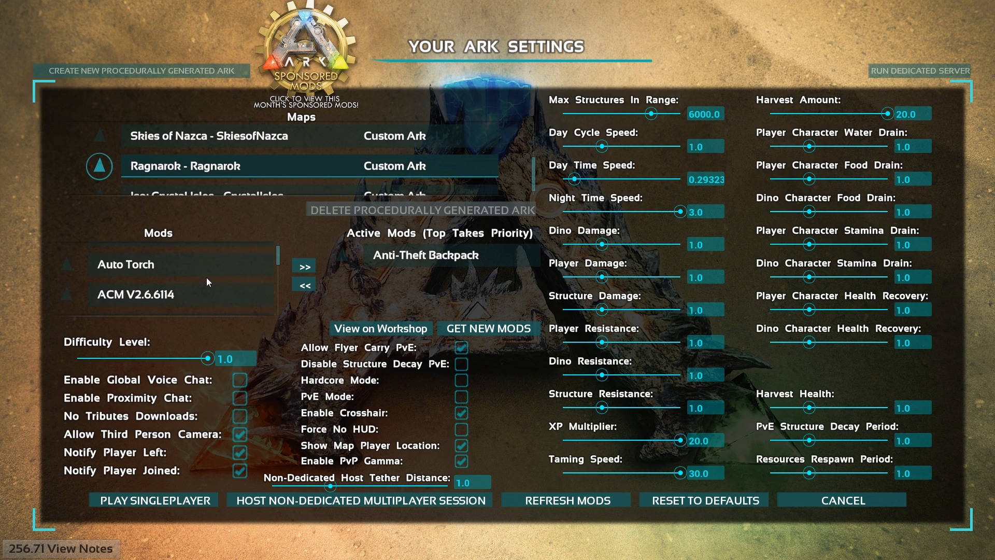
{"action": "scroll", "coordinate": [207, 280], "scroll_direction": "down", "scroll_amount": 10}
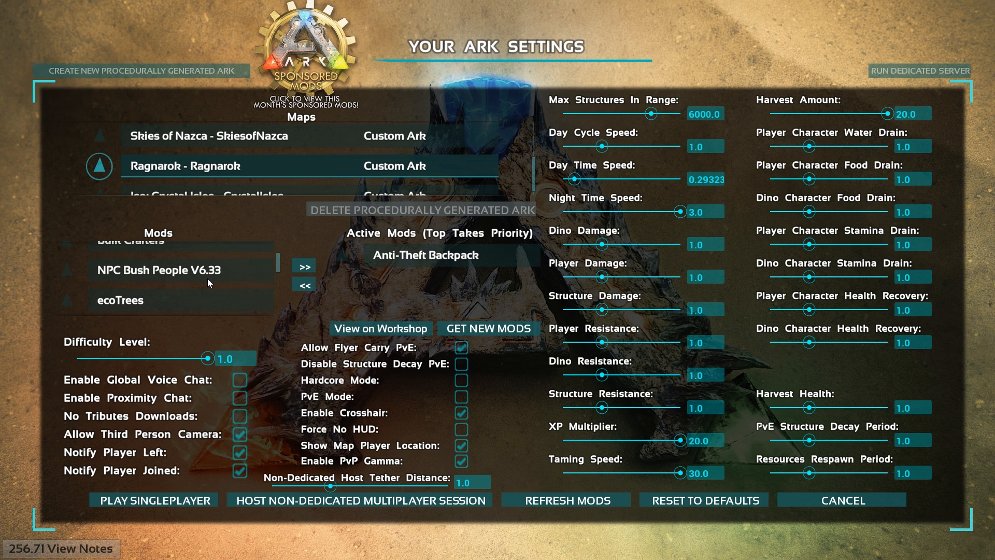
{"action": "scroll", "coordinate": [208, 278], "scroll_direction": "down", "scroll_amount": 4}
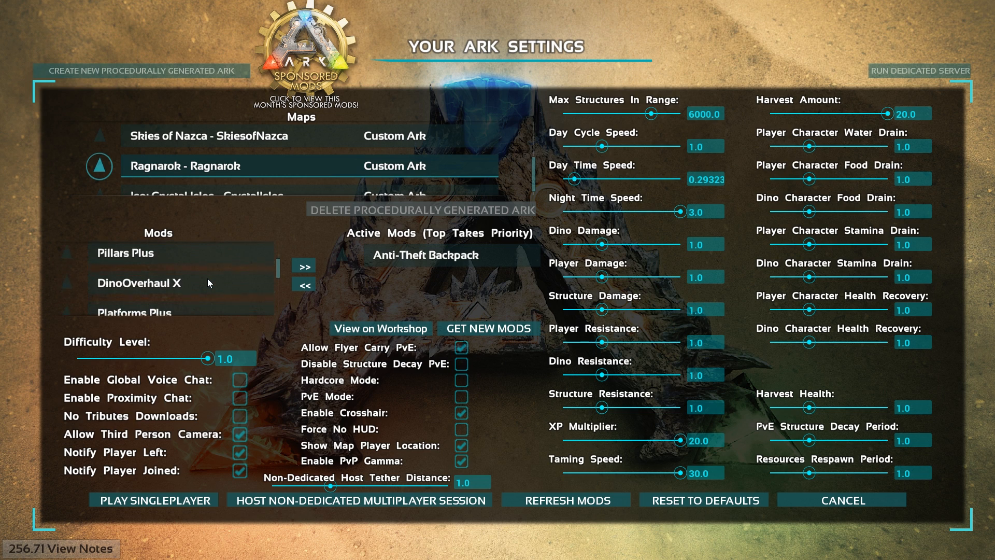
{"action": "scroll", "coordinate": [208, 278], "scroll_direction": "up", "scroll_amount": 2}
{"action": "left_click", "coordinate": [215, 256]}
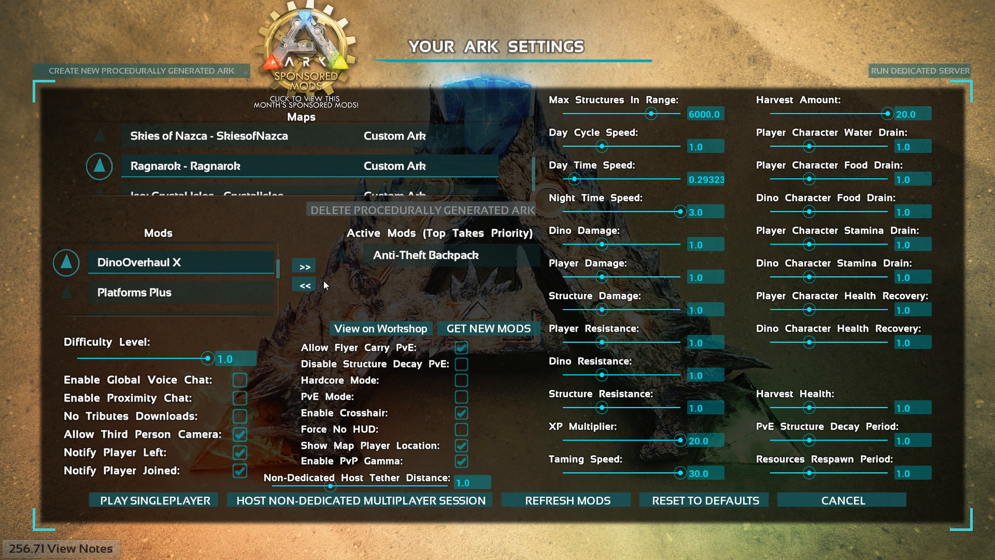
{"action": "left_click", "coordinate": [306, 266]}
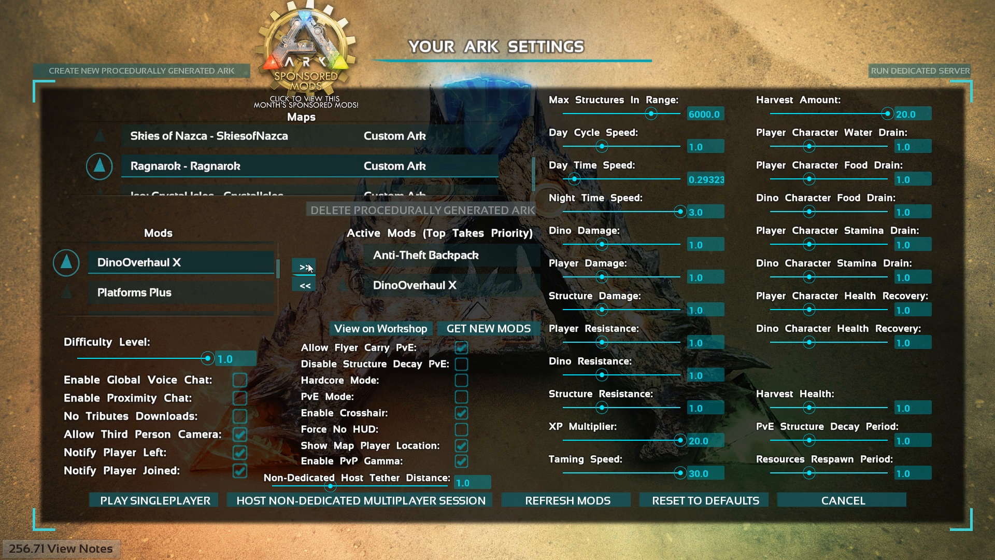
Review the priority order of the two active mods and remove DinoOverhaul X from the active list
{"action": "left_click", "coordinate": [425, 296]}
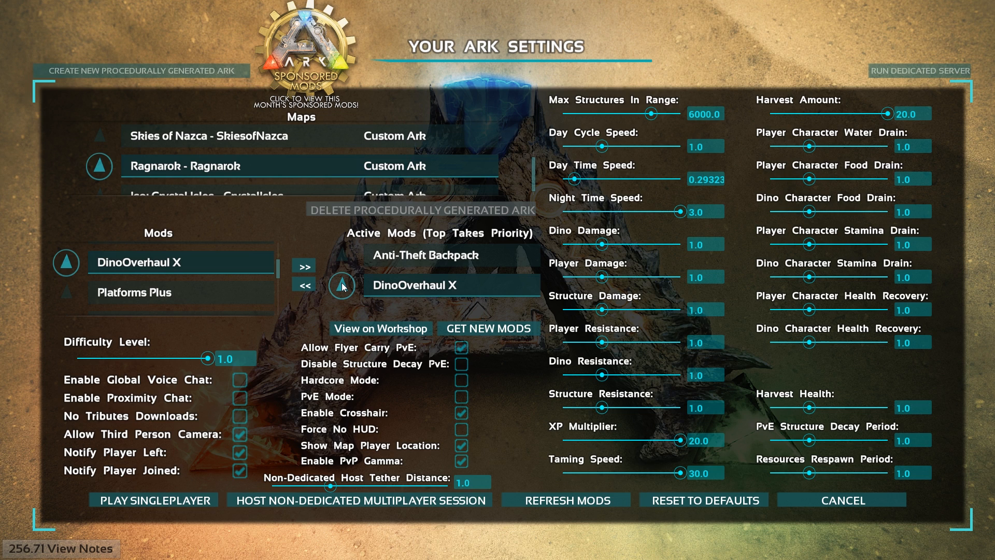
{"action": "left_click", "coordinate": [415, 256]}
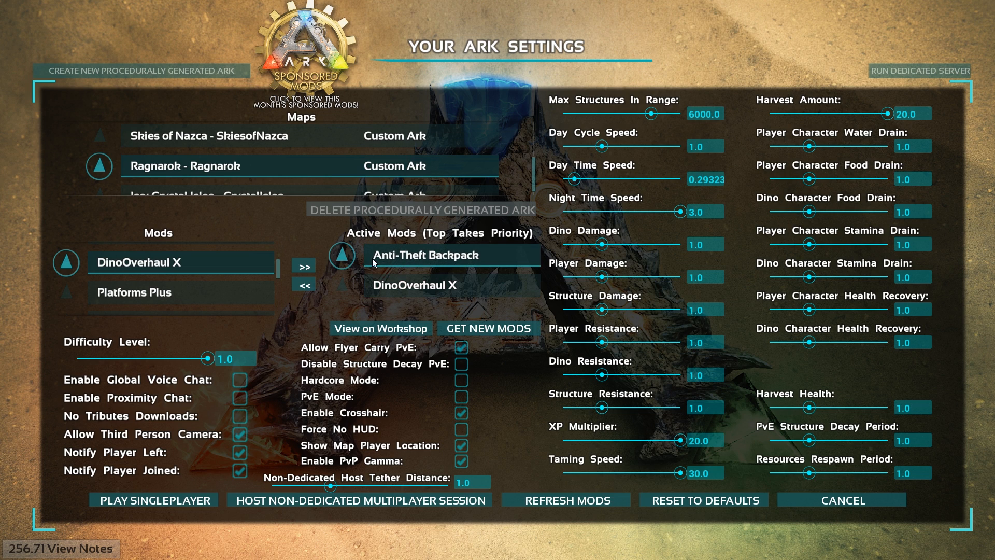
{"action": "left_click", "coordinate": [407, 284]}
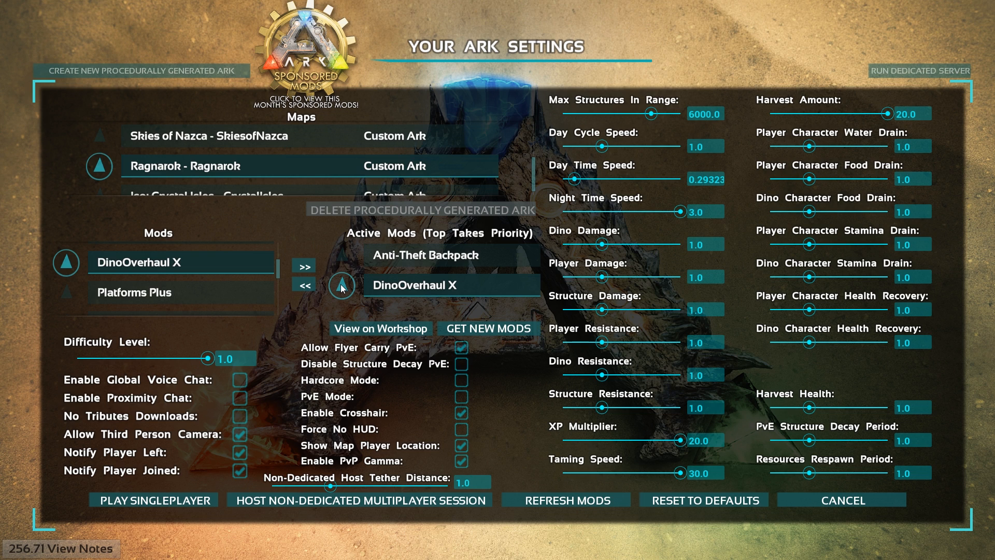
{"action": "left_click", "coordinate": [342, 257]}
{"action": "left_click", "coordinate": [342, 284]}
{"action": "left_click", "coordinate": [345, 260]}
{"action": "left_click", "coordinate": [339, 278]}
{"action": "left_click", "coordinate": [416, 260]}
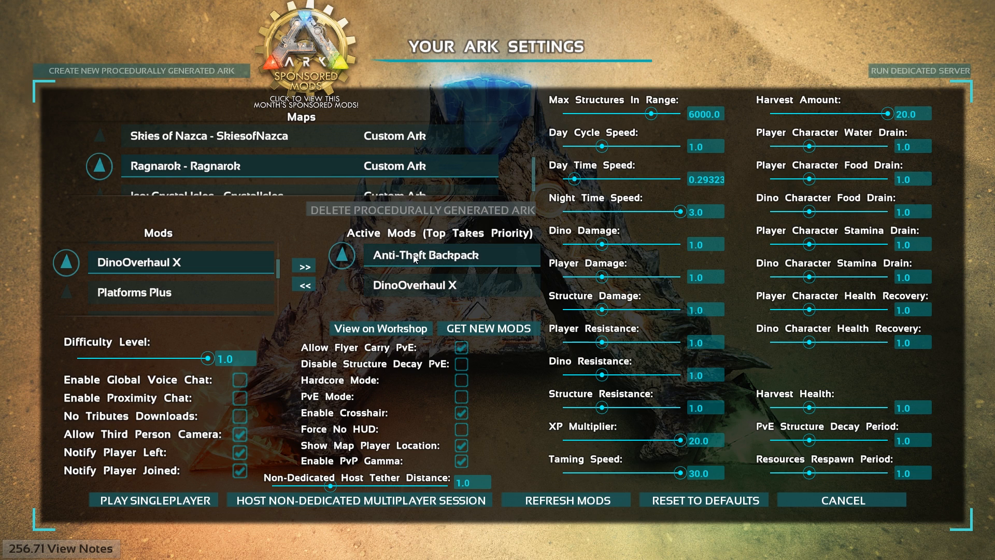
{"action": "left_click", "coordinate": [410, 288]}
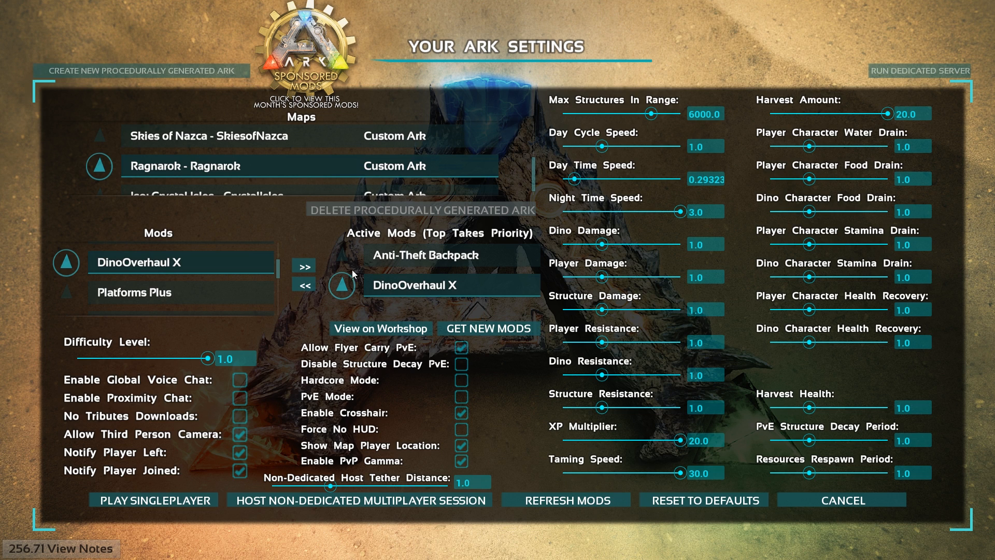
{"action": "left_click", "coordinate": [306, 289]}
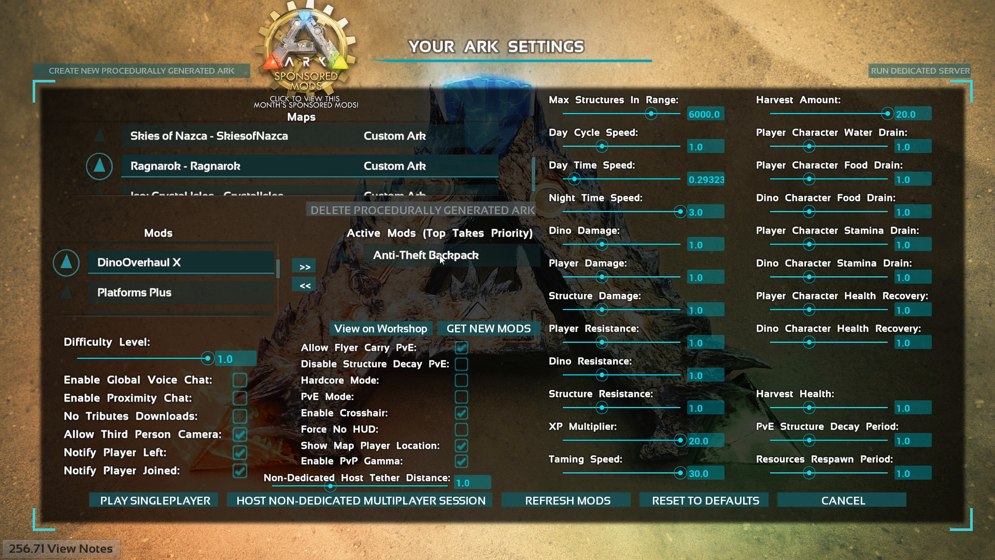
Start a single-player game on the Ragnarok map with Anti-Theft Backpack active
{"action": "left_click", "coordinate": [428, 257]}
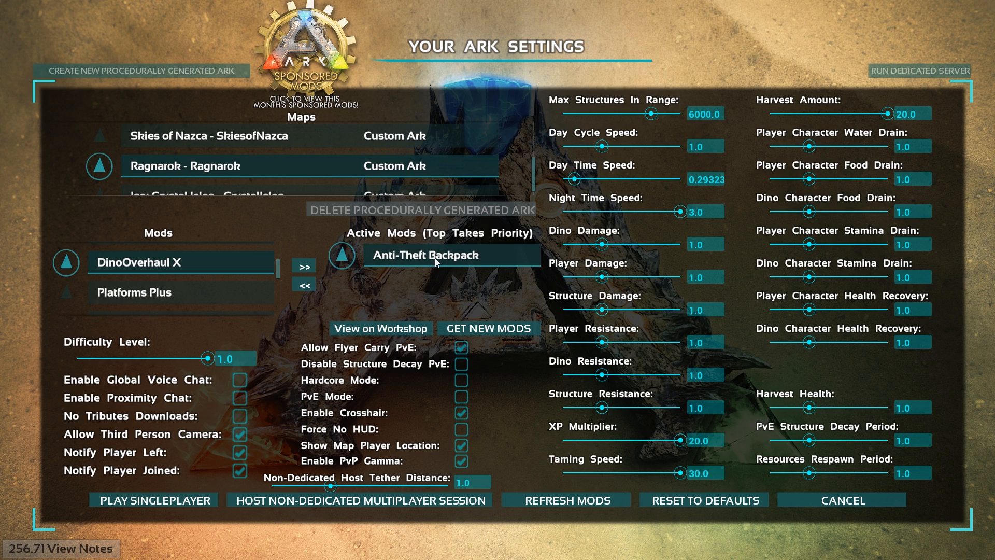
{"action": "left_click", "coordinate": [166, 502]}
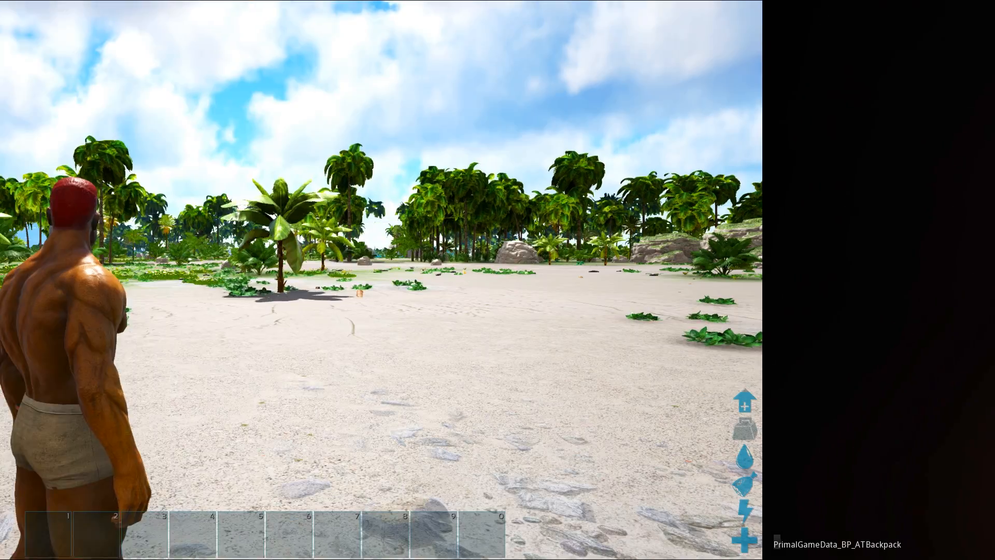
Move the character forward a short way across the beach and open the inventory with its crafting view
{"action": "key", "text": "k"}
{"action": "key", "text": "w"}
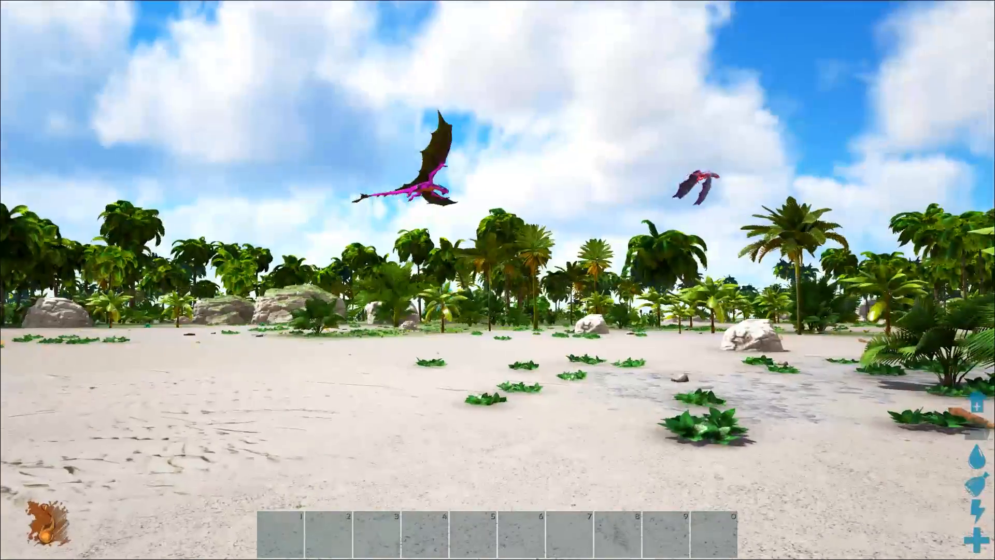
{"action": "key", "text": "w"}
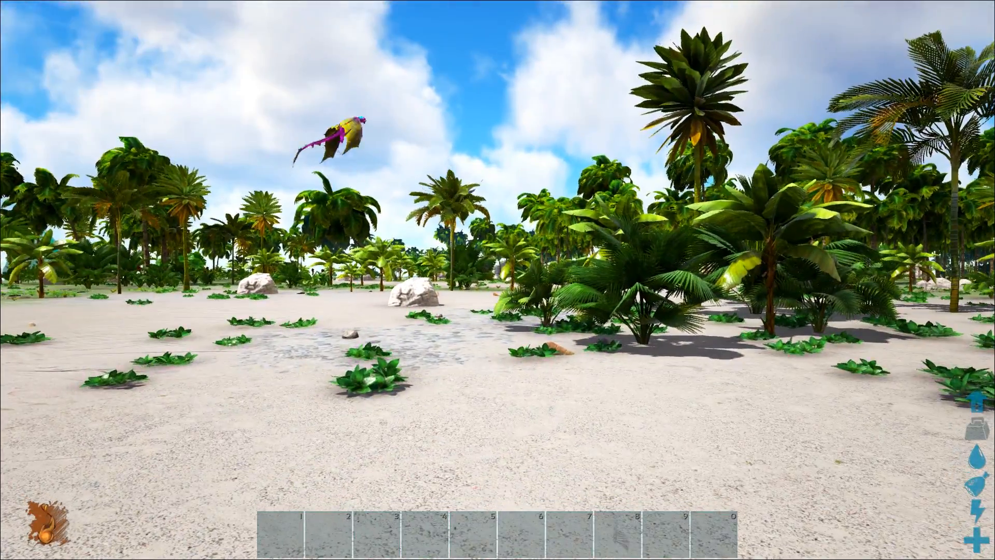
{"action": "key", "text": "w"}
{"action": "key", "text": "w"}
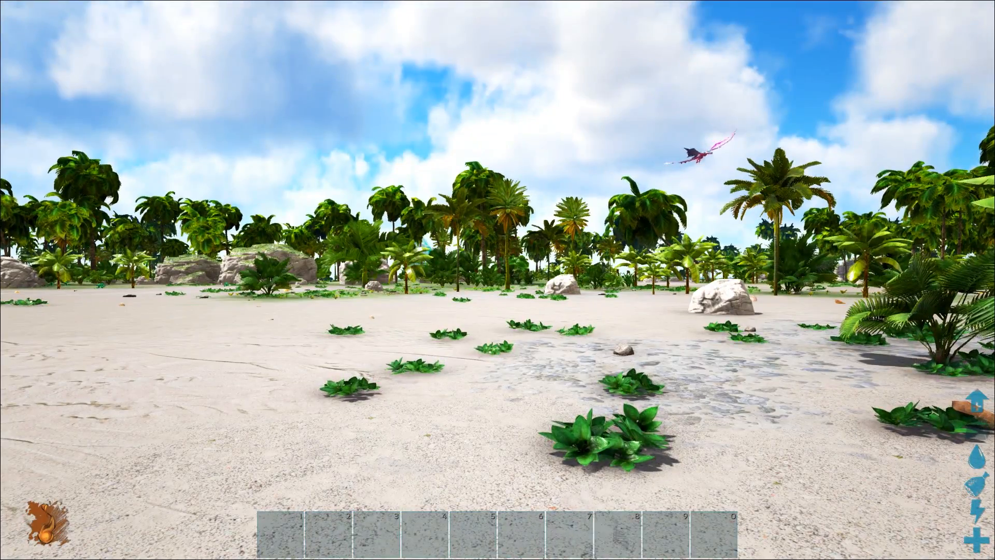
{"action": "key", "text": "i"}
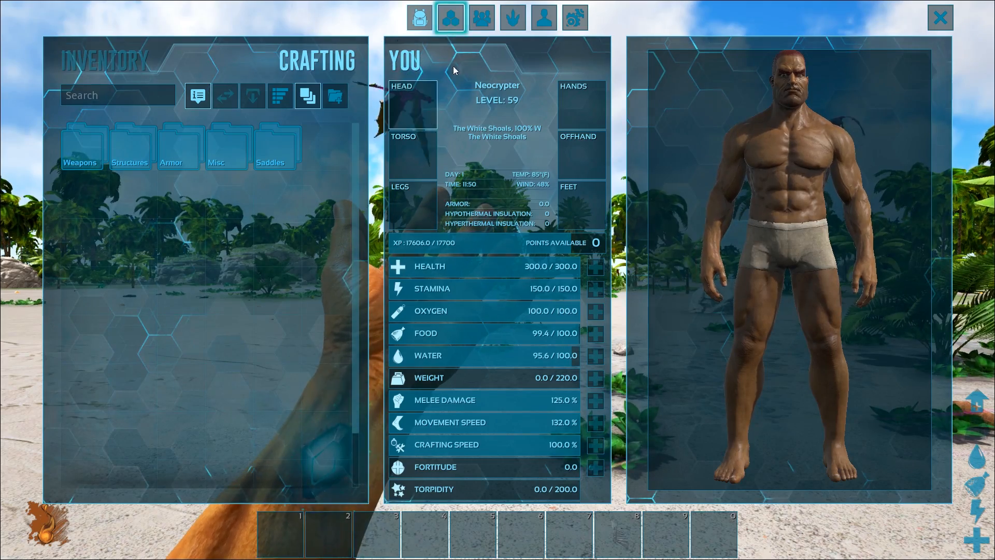
Learn the Anti-Theft Backpack engram at the end of the engram list and close the engram screen
{"action": "left_click", "coordinate": [446, 21]}
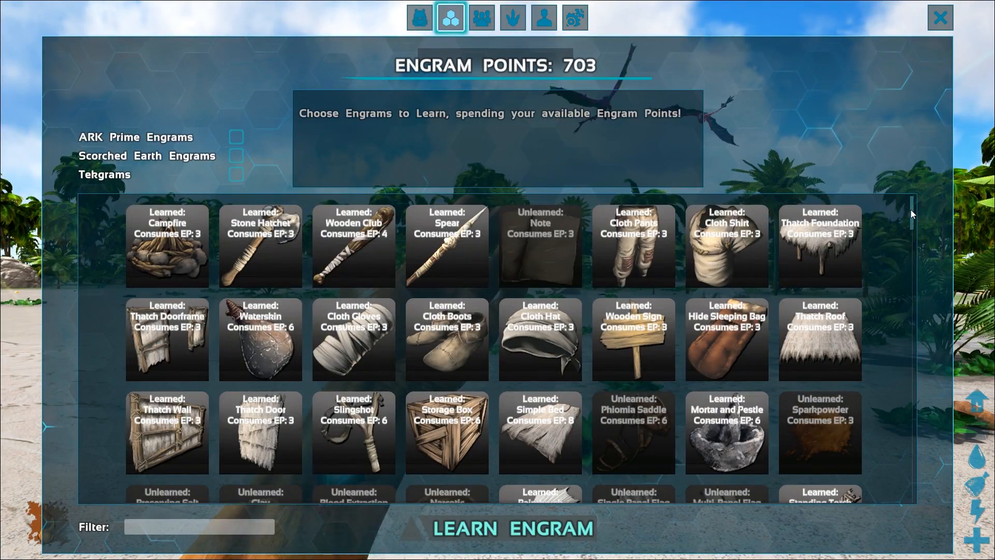
{"action": "scroll", "coordinate": [932, 363], "scroll_direction": "down", "scroll_amount": 15}
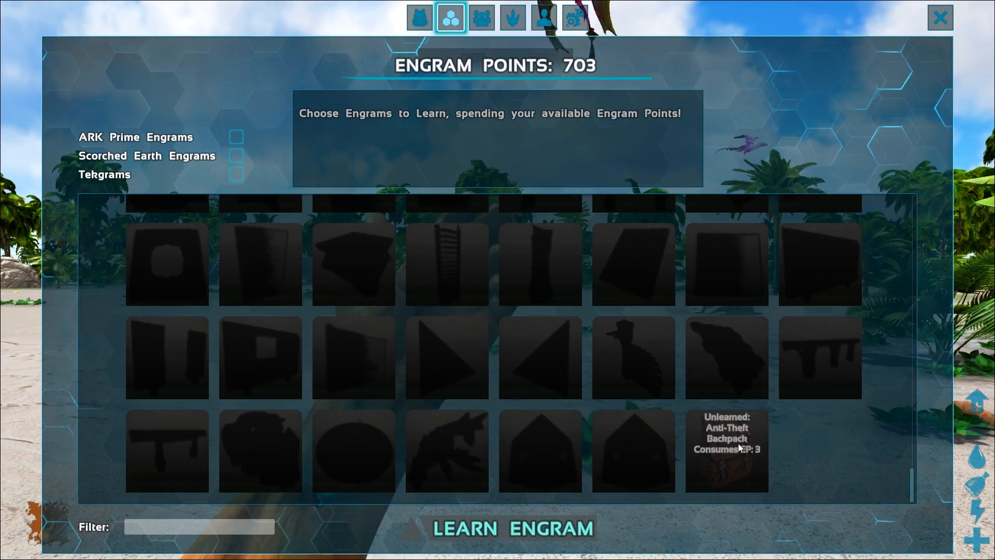
{"action": "left_click", "coordinate": [729, 451]}
{"action": "double_click", "coordinate": [739, 448]}
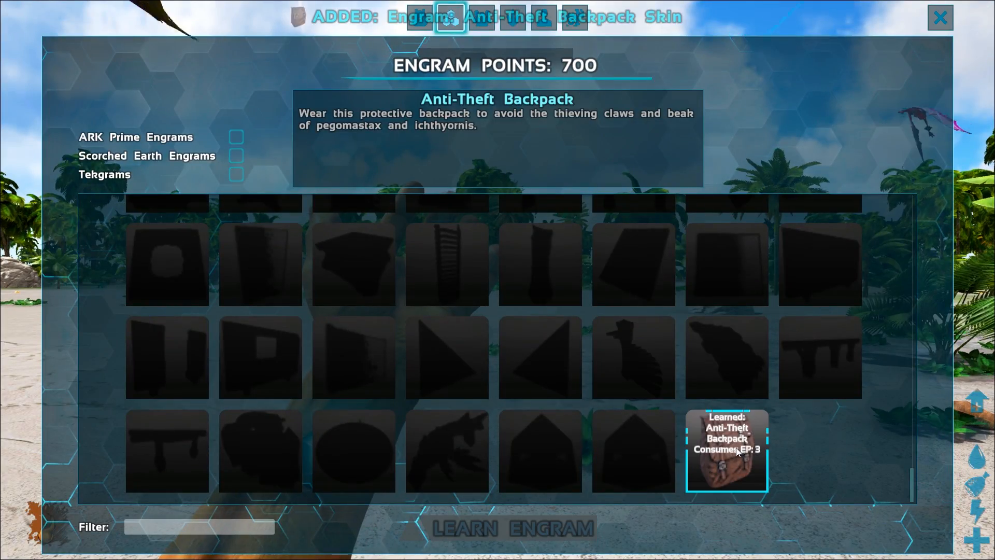
{"action": "left_click", "coordinate": [932, 19]}
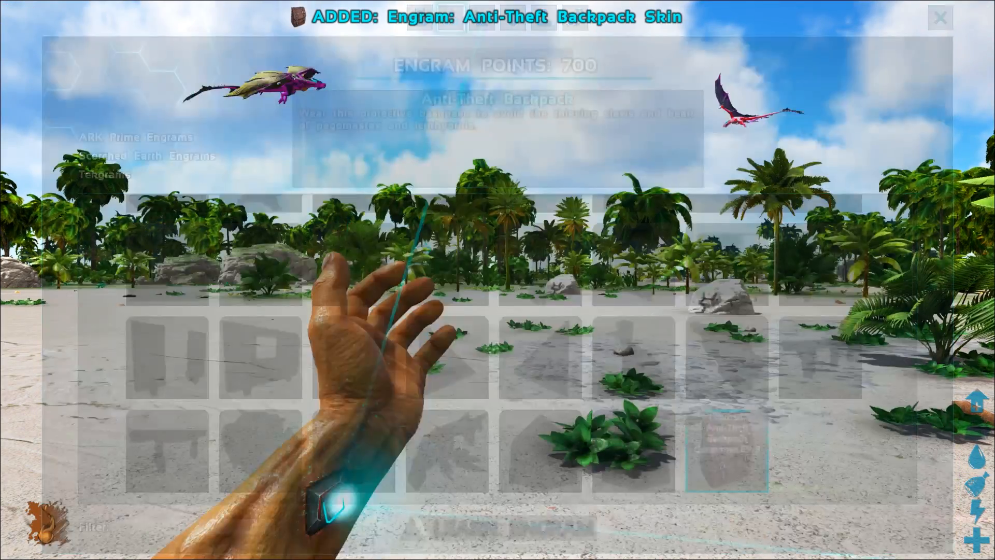
Filter the craftable items by "ba", check the Anti-Theft Backpack's crafting requirements, and close the inventory
{"action": "key", "text": "i"}
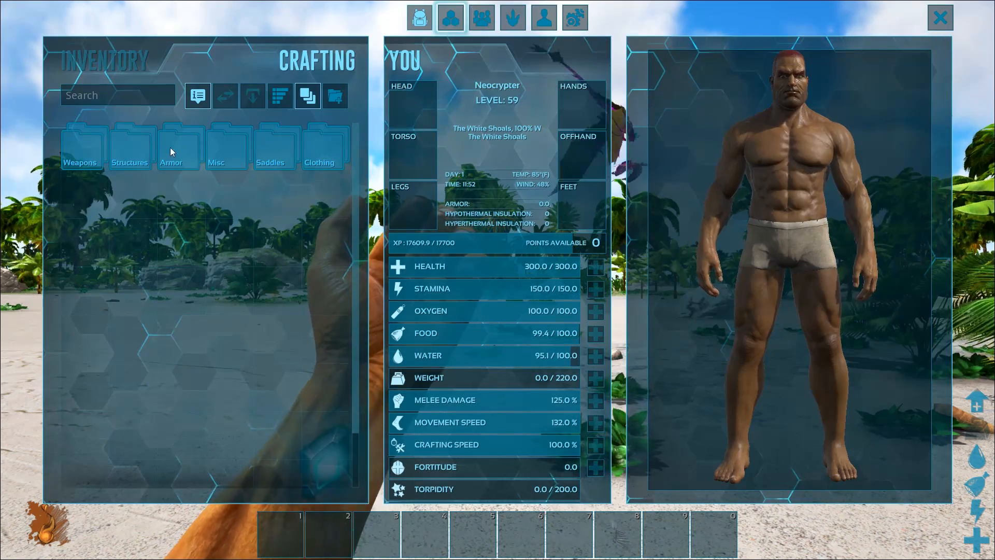
{"action": "left_click", "coordinate": [154, 100]}
{"action": "type", "text": "ba"}
{"action": "mouse_move", "coordinate": [87, 151]}
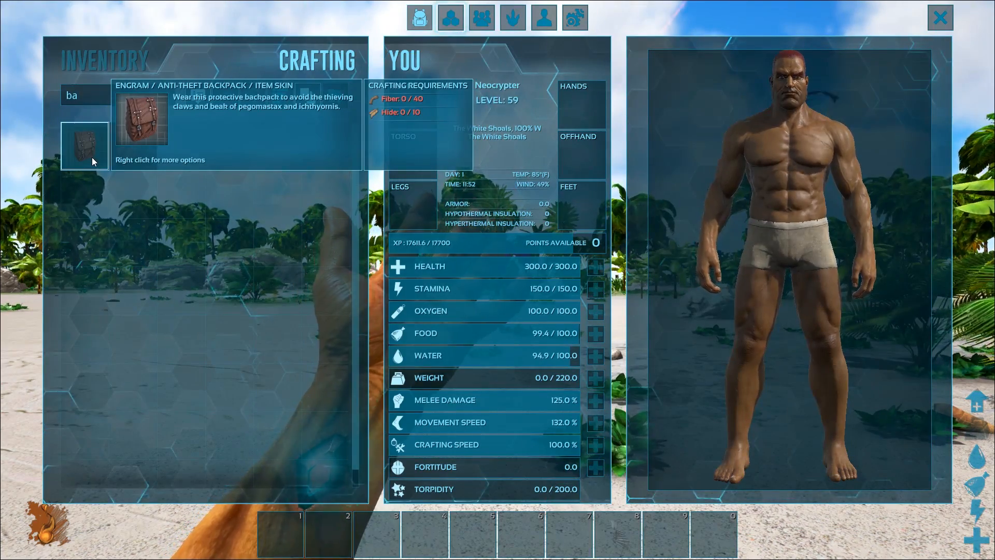
{"action": "key", "text": "i"}
View the character in third person while moving around the beach, crouching and standing up again
{"action": "key", "text": "k"}
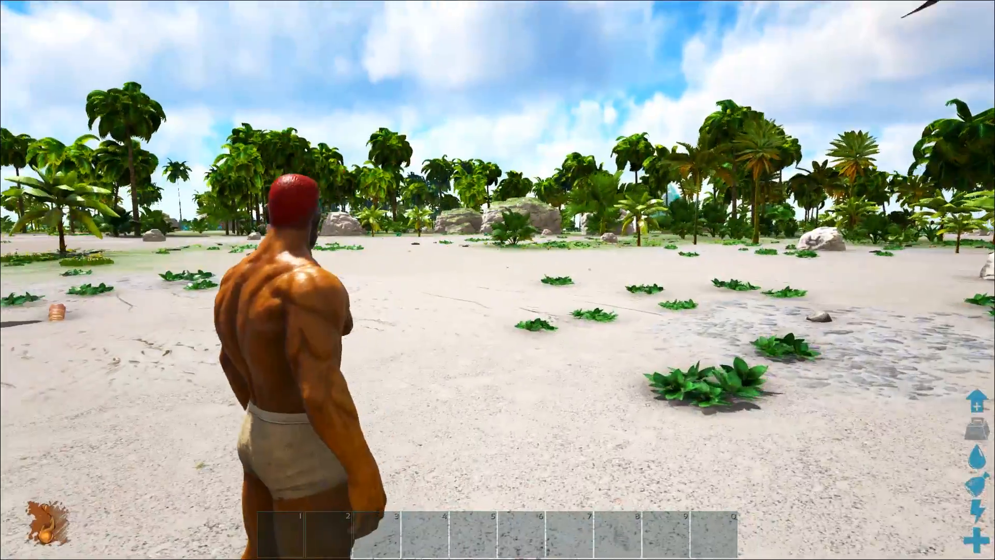
{"action": "key", "text": "w"}
{"action": "key", "text": "k"}
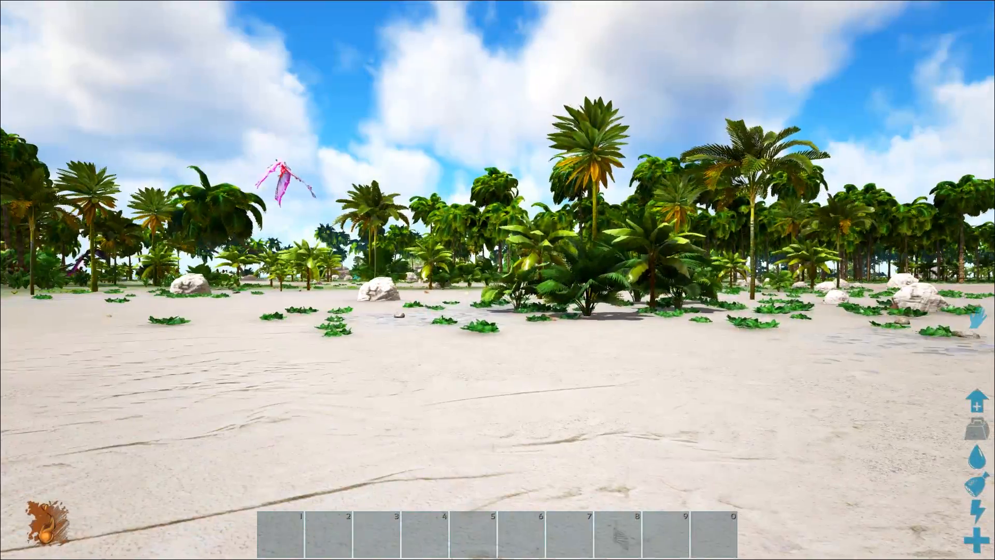
{"action": "key", "text": "k"}
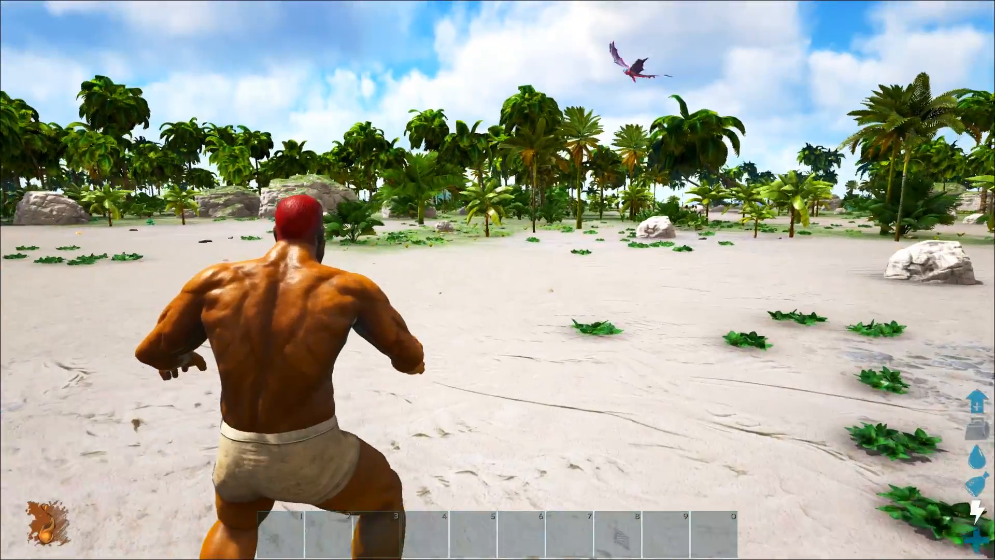
{"action": "key", "text": "c"}
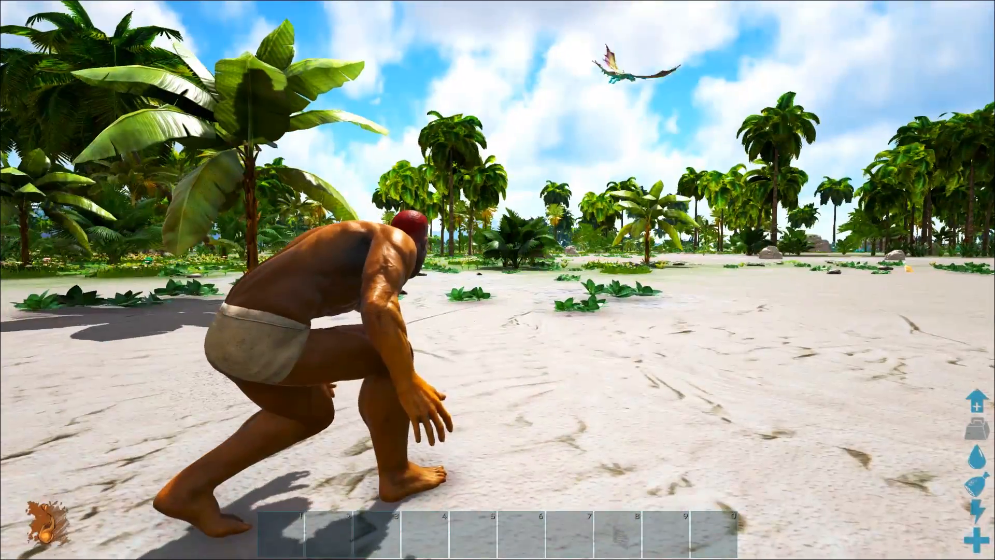
{"action": "key", "text": "c"}
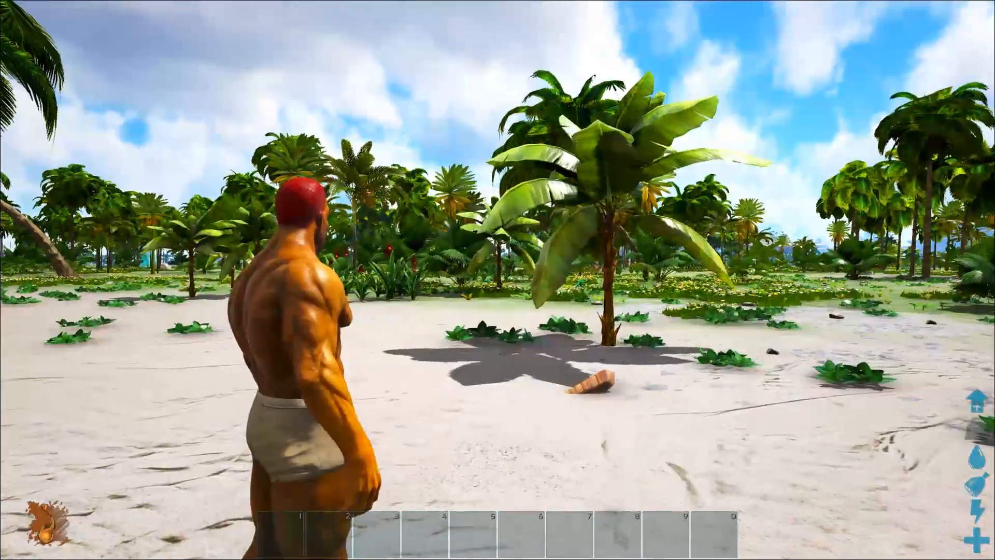
{"action": "key", "text": "k"}
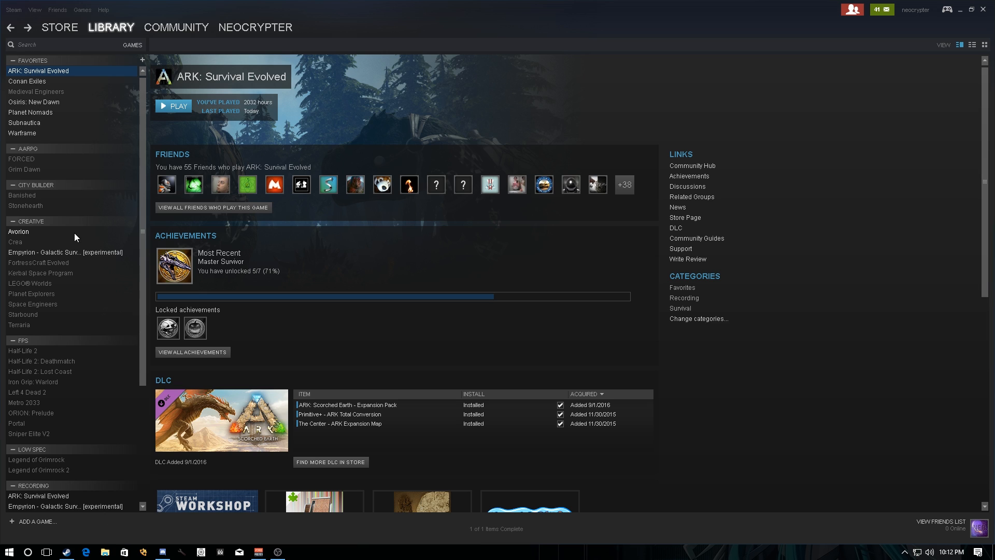
Switch to the Steam library and browse the local files of ARK: Survival Evolved from its properties
{"action": "right_click", "coordinate": [65, 77]}
{"action": "left_click", "coordinate": [112, 332]}
{"action": "left_click", "coordinate": [562, 185]}
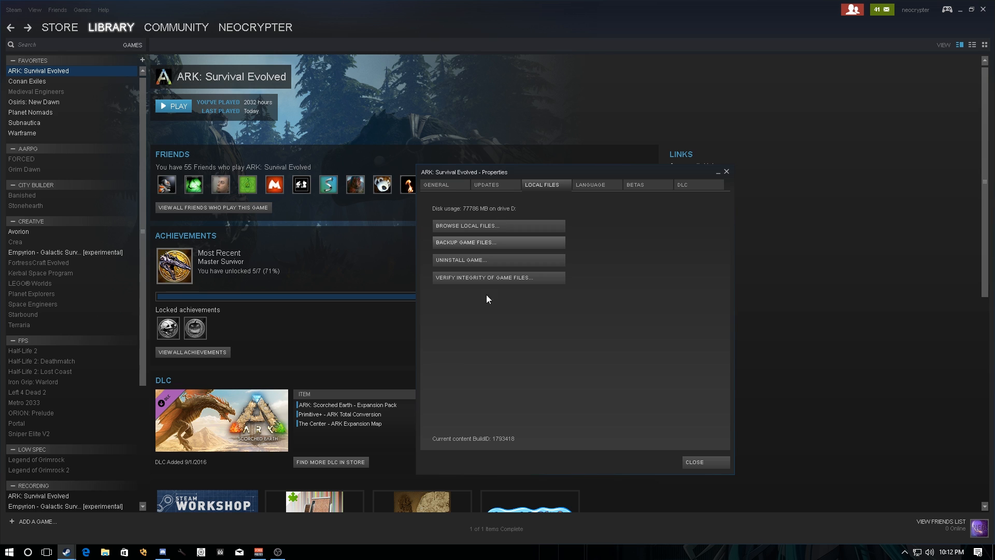
{"action": "left_click", "coordinate": [478, 229]}
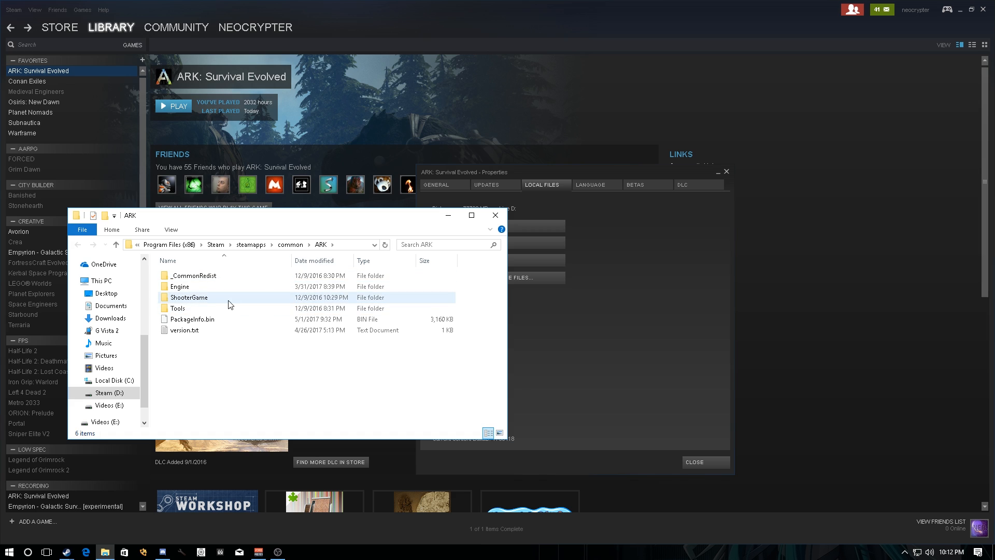
Open the Mods folder inside ShooterGame's Content folder
{"action": "left_click", "coordinate": [185, 300]}
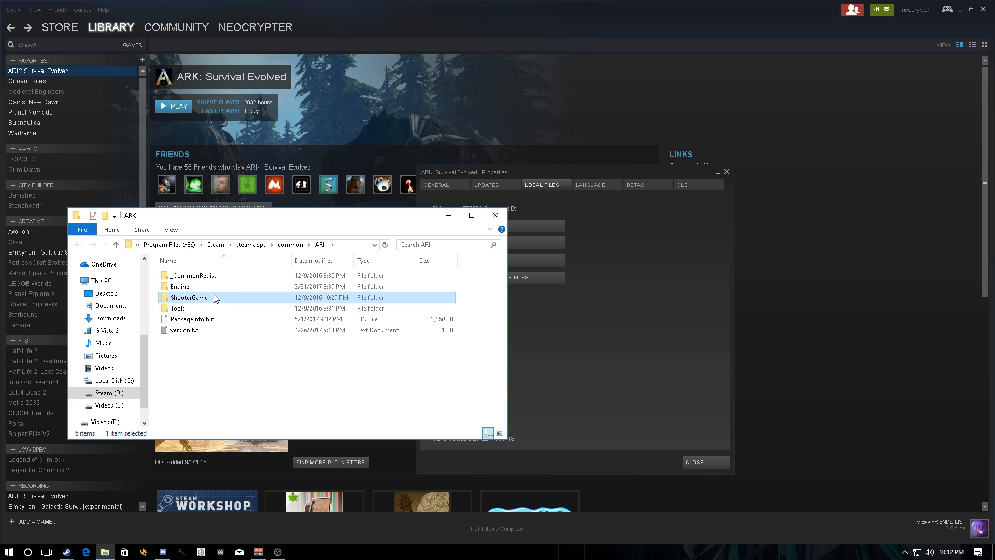
{"action": "double_click", "coordinate": [214, 296]}
{"action": "double_click", "coordinate": [192, 297]}
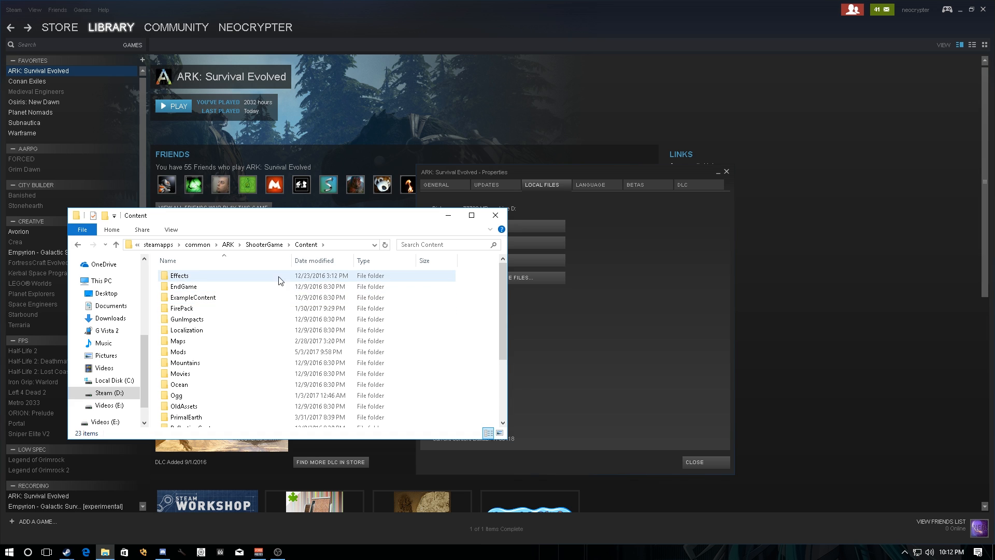
{"action": "double_click", "coordinate": [178, 352]}
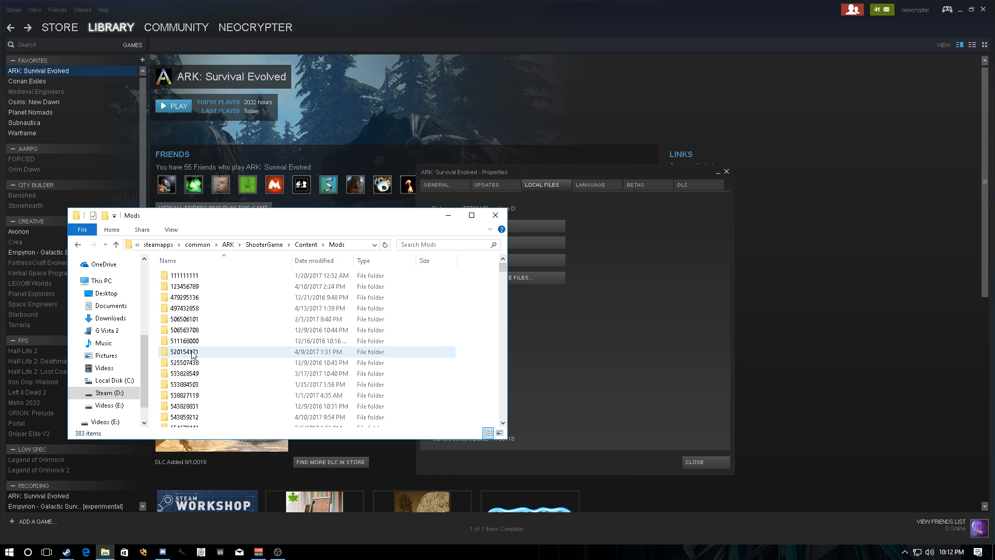
Maximize the file window and look through the numbered mod folders in the Mods folder
{"action": "scroll", "coordinate": [243, 306], "scroll_direction": "down", "scroll_amount": 1}
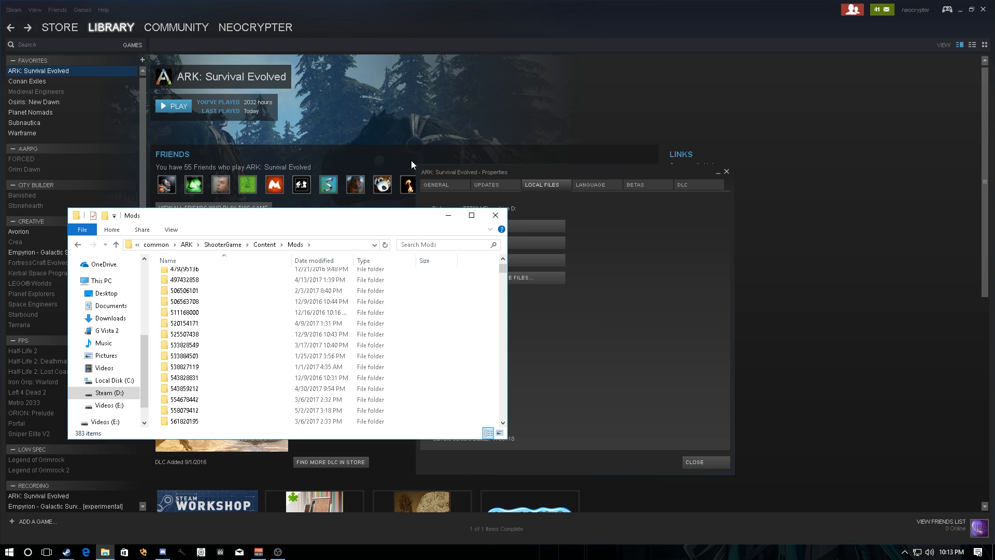
{"action": "left_click", "coordinate": [472, 215]}
{"action": "scroll", "coordinate": [165, 355], "scroll_direction": "down", "scroll_amount": 1}
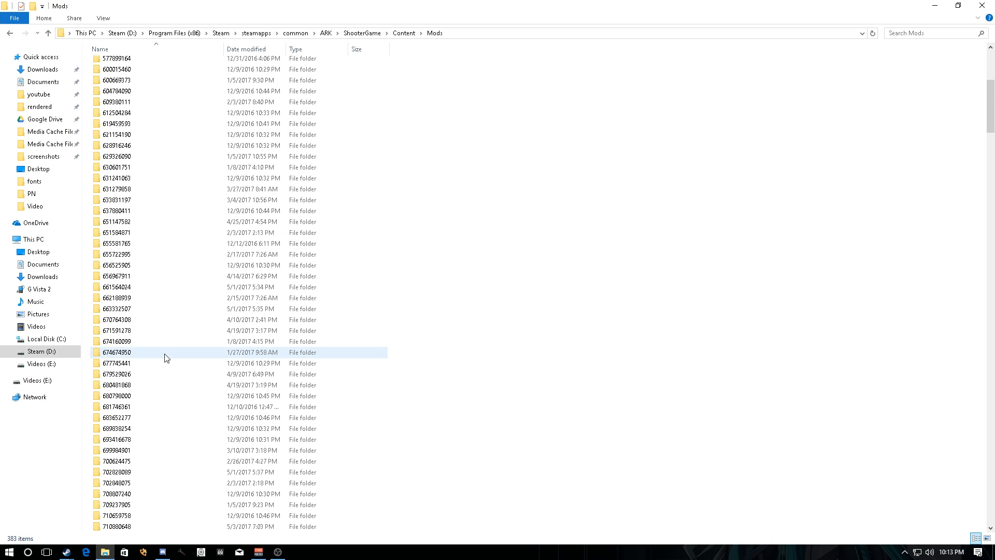
{"action": "scroll", "coordinate": [164, 355], "scroll_direction": "down", "scroll_amount": 5}
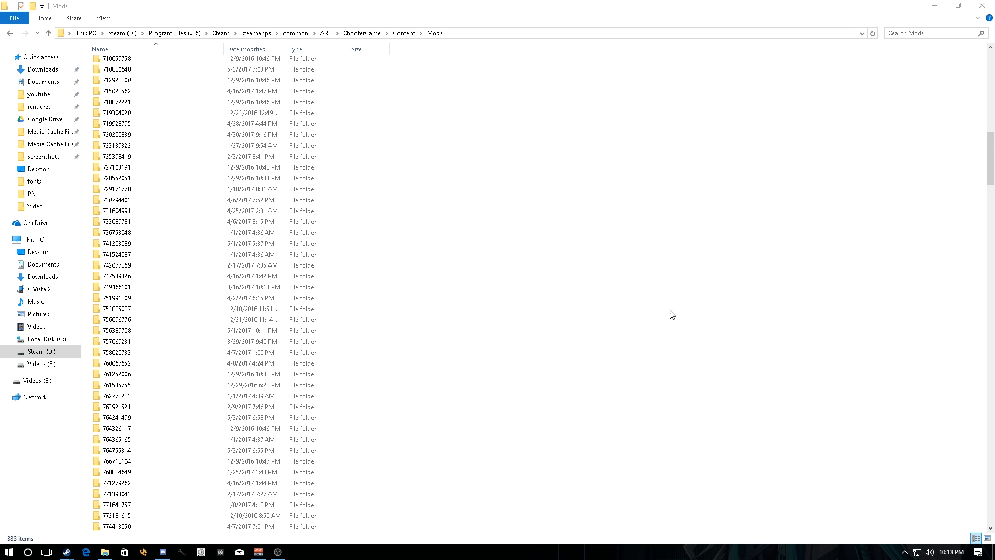
{"action": "scroll", "coordinate": [266, 356], "scroll_direction": "up", "scroll_amount": 15}
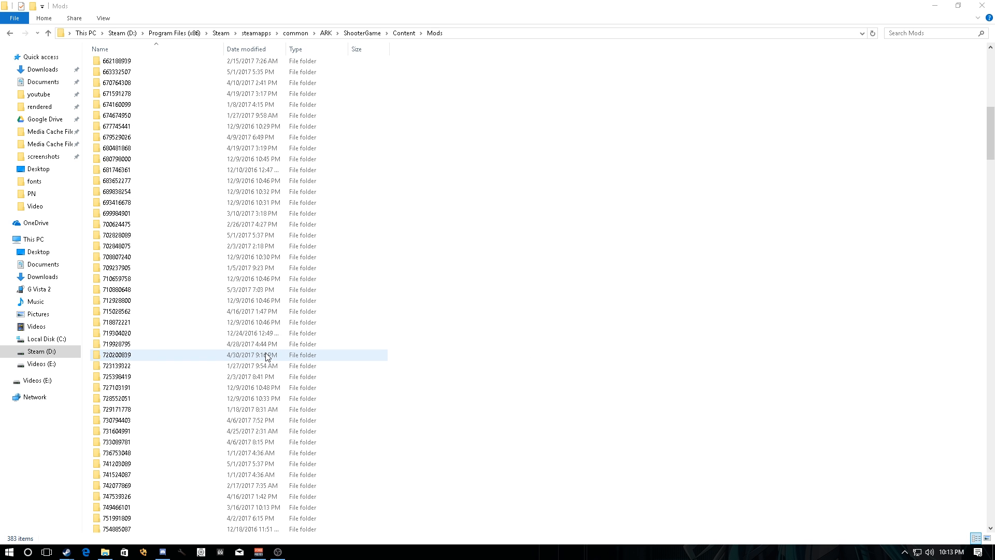
{"action": "scroll", "coordinate": [266, 356], "scroll_direction": "up", "scroll_amount": 7}
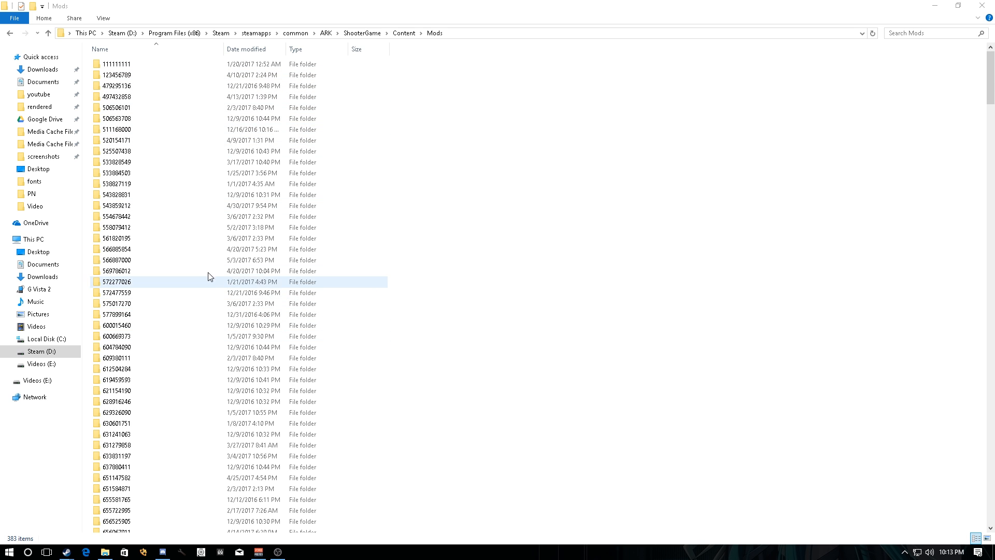
{"action": "scroll", "coordinate": [267, 424], "scroll_direction": "down", "scroll_amount": 9}
{"action": "scroll", "coordinate": [267, 424], "scroll_direction": "down", "scroll_amount": 1}
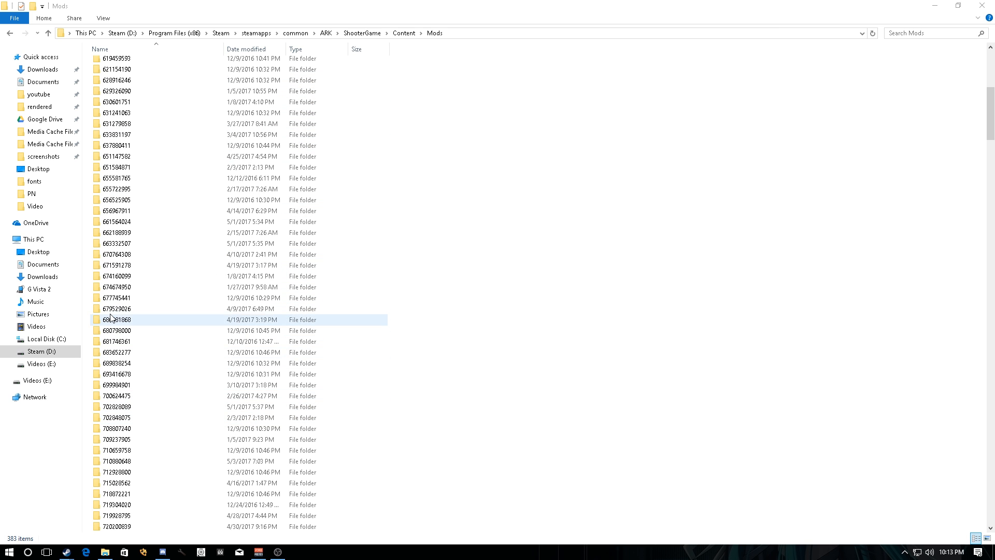
Inspect the contents of mod folder 683652277, return to the Mods folder, and look through more of its numbered folders
{"action": "double_click", "coordinate": [112, 355]}
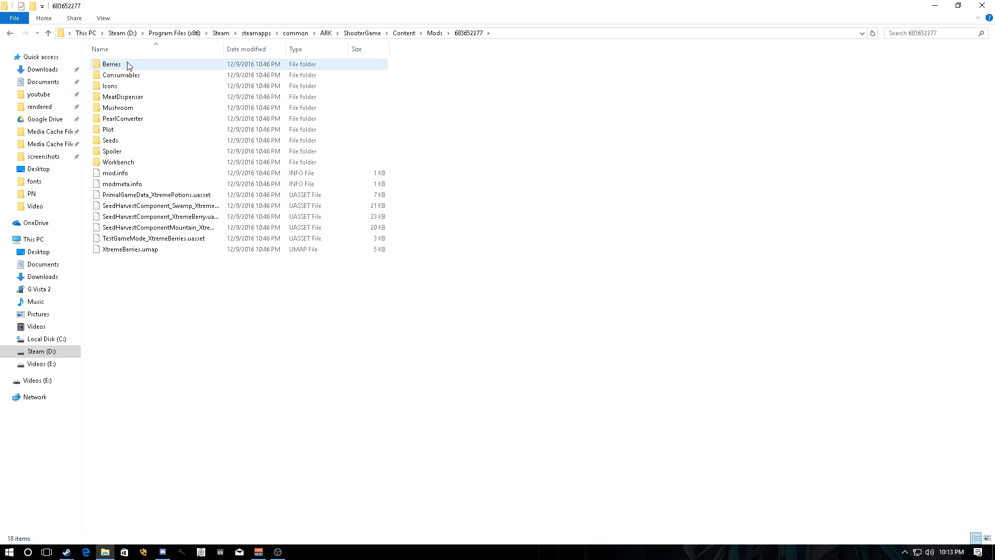
{"action": "left_click", "coordinate": [48, 33]}
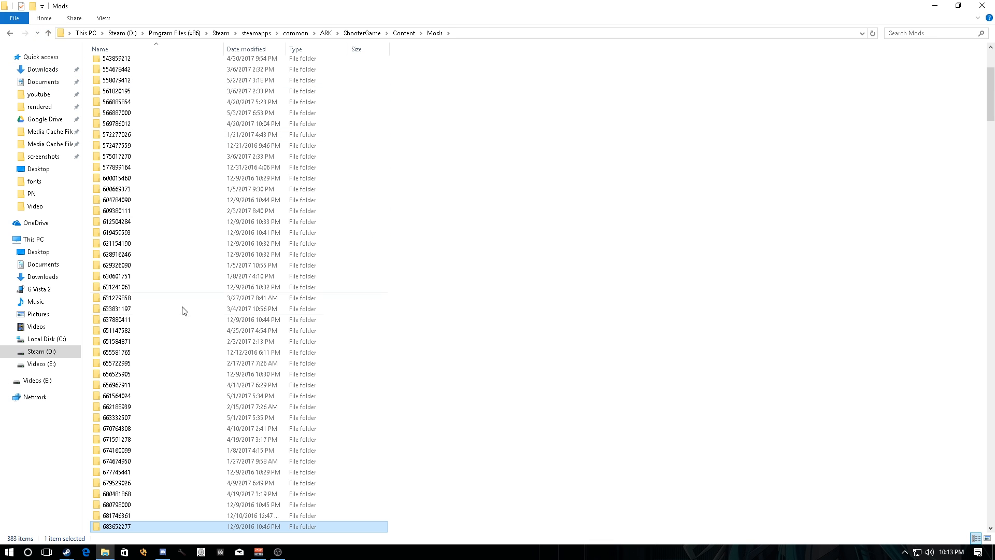
{"action": "scroll", "coordinate": [176, 332], "scroll_direction": "down", "scroll_amount": 6}
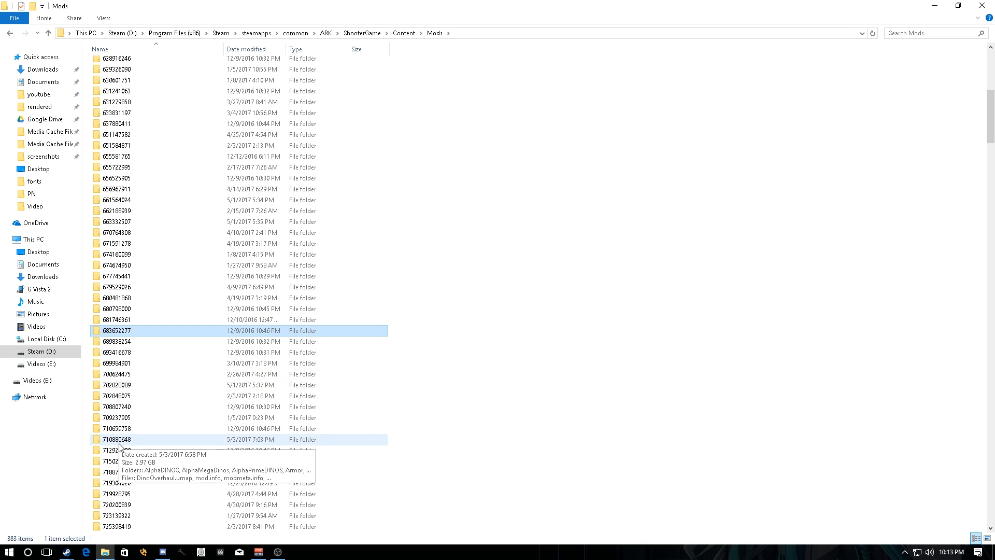
{"action": "scroll", "coordinate": [119, 446], "scroll_direction": "down", "scroll_amount": 16}
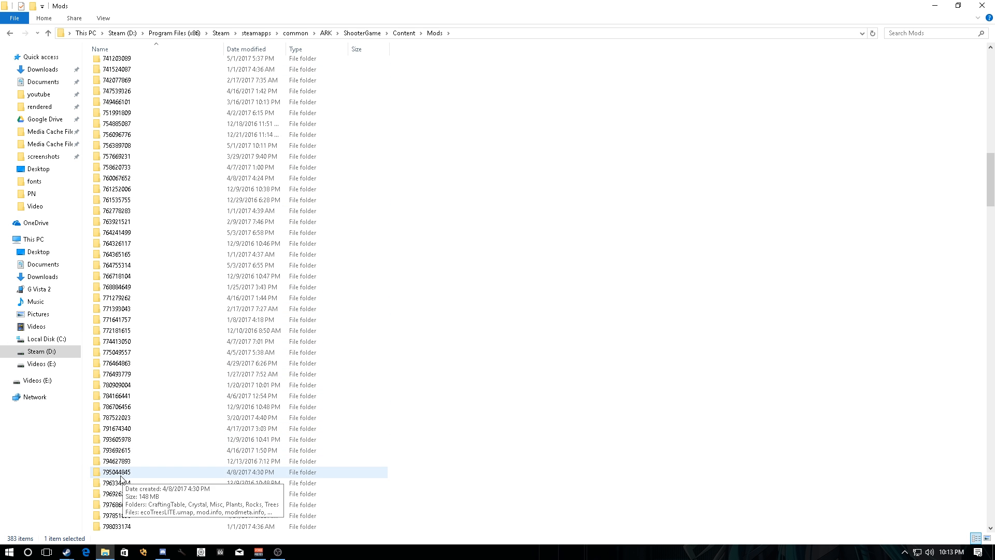
{"action": "scroll", "coordinate": [145, 478], "scroll_direction": "down", "scroll_amount": 8}
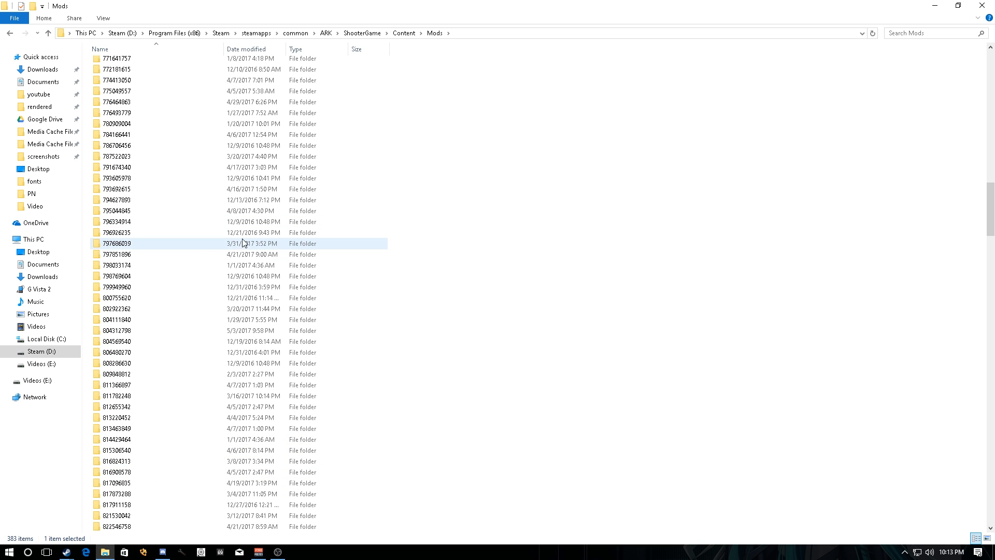
{"action": "scroll", "coordinate": [146, 363], "scroll_direction": "up", "scroll_amount": 20}
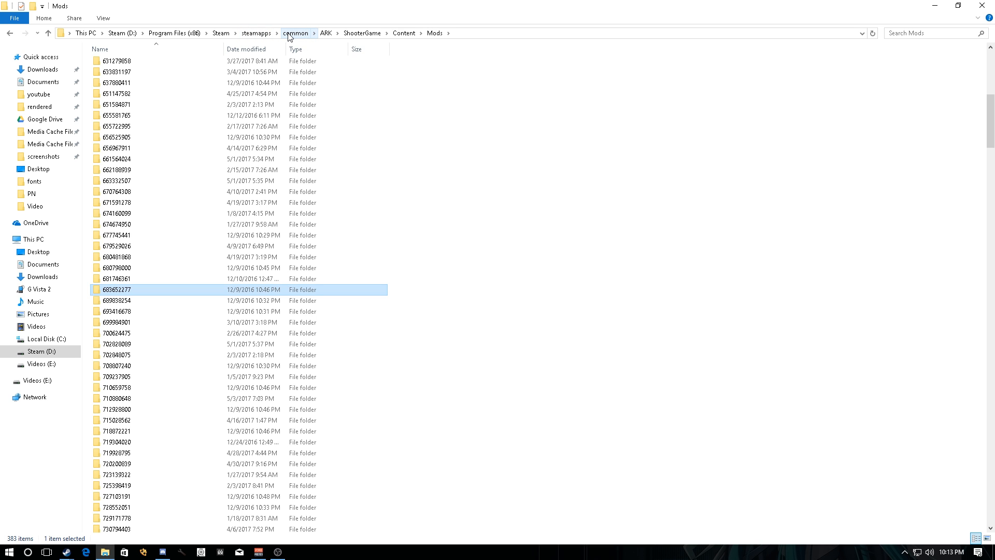
Go up to steamapps, open the workshop content folder 346110, and look through its numbered mod folders
{"action": "left_click", "coordinate": [289, 34]}
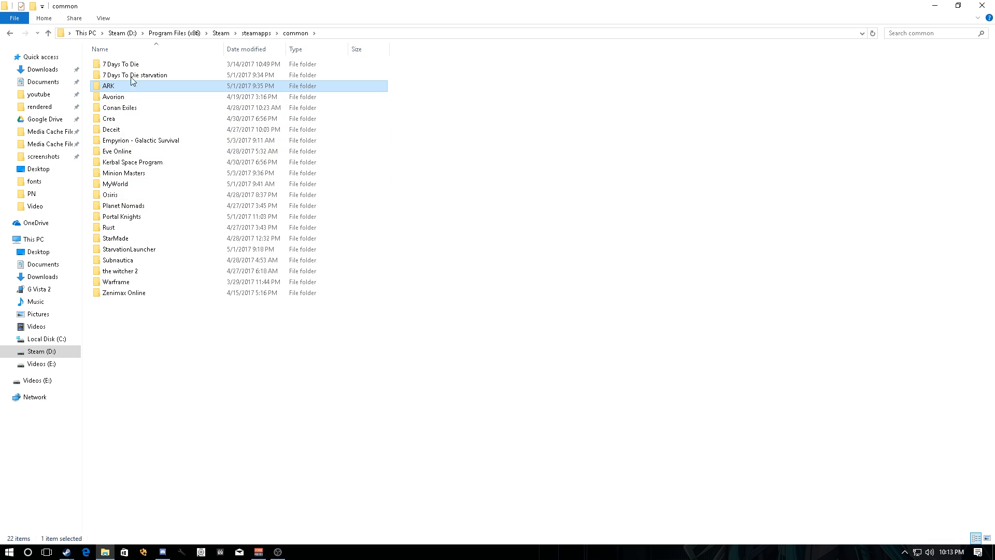
{"action": "left_click", "coordinate": [272, 34]}
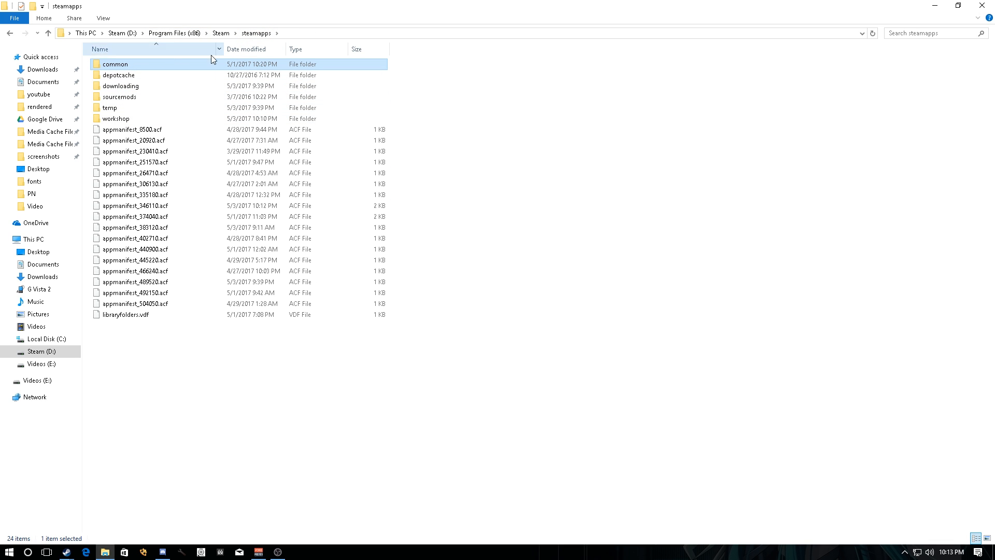
{"action": "double_click", "coordinate": [124, 120]}
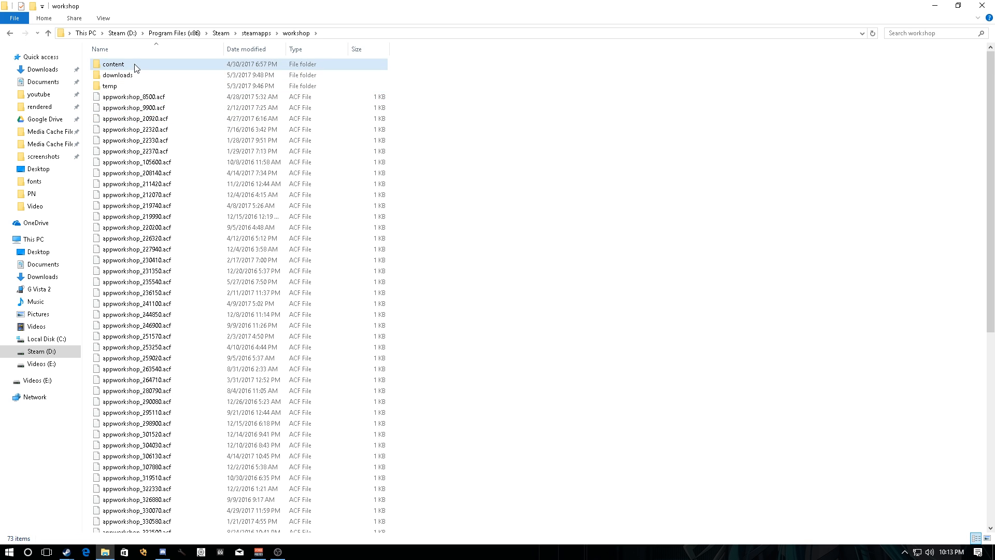
{"action": "double_click", "coordinate": [136, 65]}
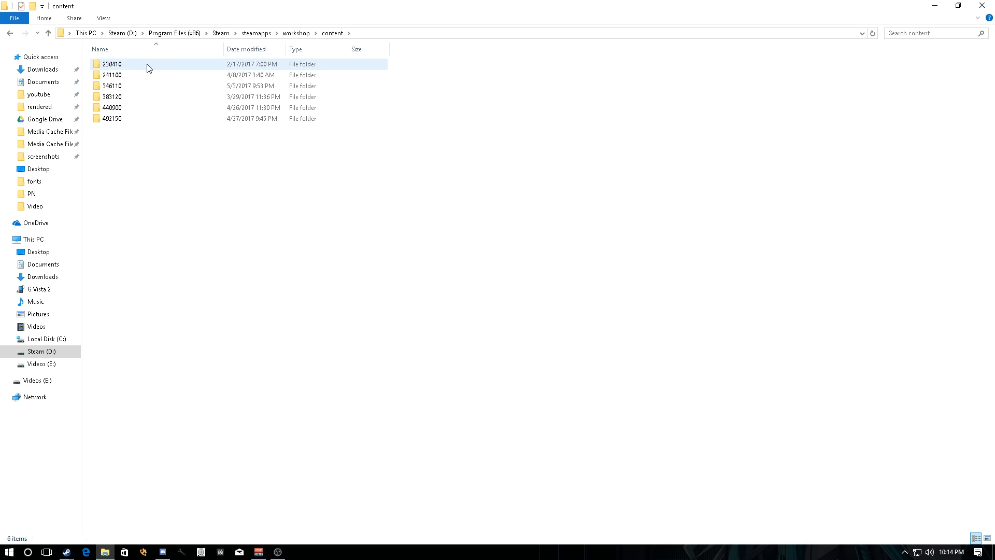
{"action": "double_click", "coordinate": [136, 91]}
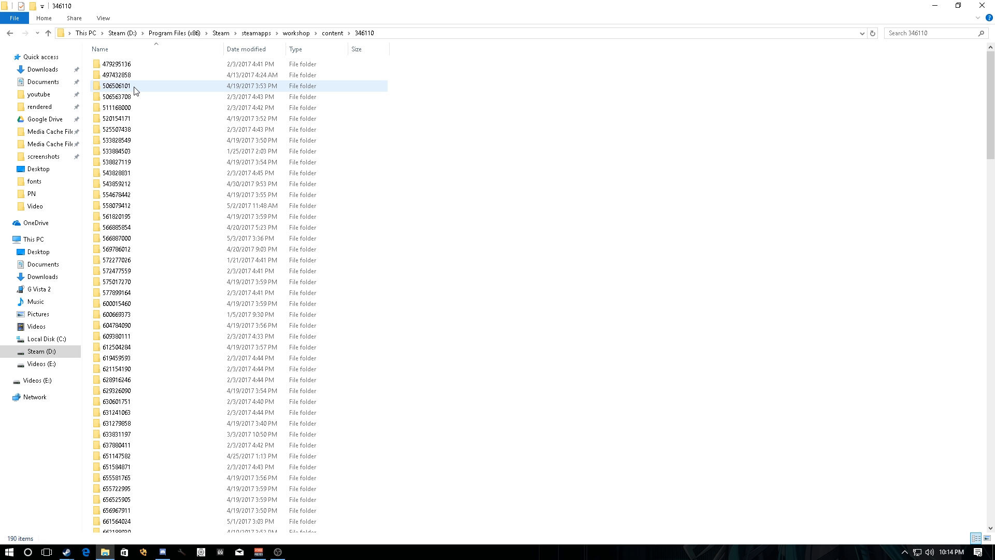
{"action": "scroll", "coordinate": [122, 363], "scroll_direction": "down", "scroll_amount": 15}
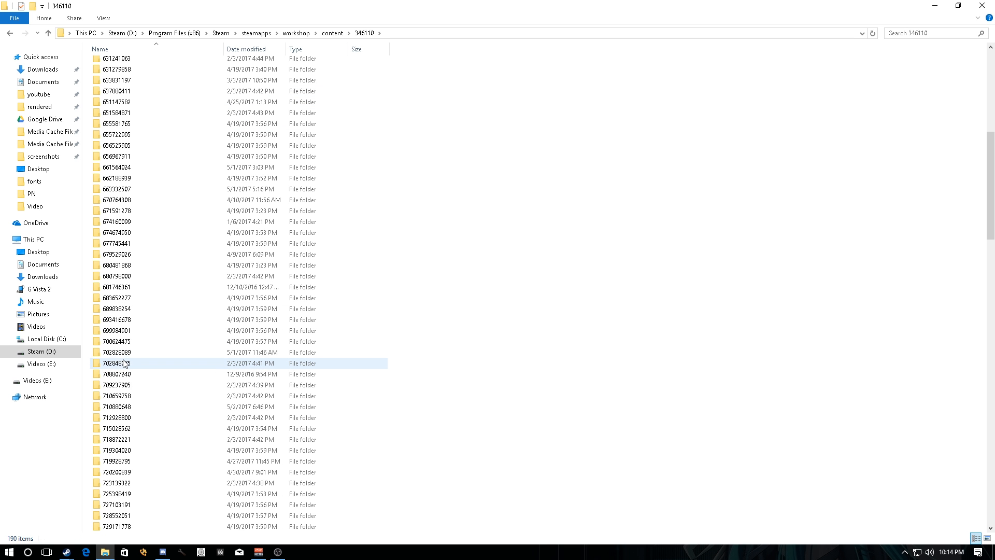
Look through the numbered mod folders in 346110, inspect the contents of folder 609380111, and return to 346110
{"action": "scroll", "coordinate": [125, 363], "scroll_direction": "down", "scroll_amount": 20}
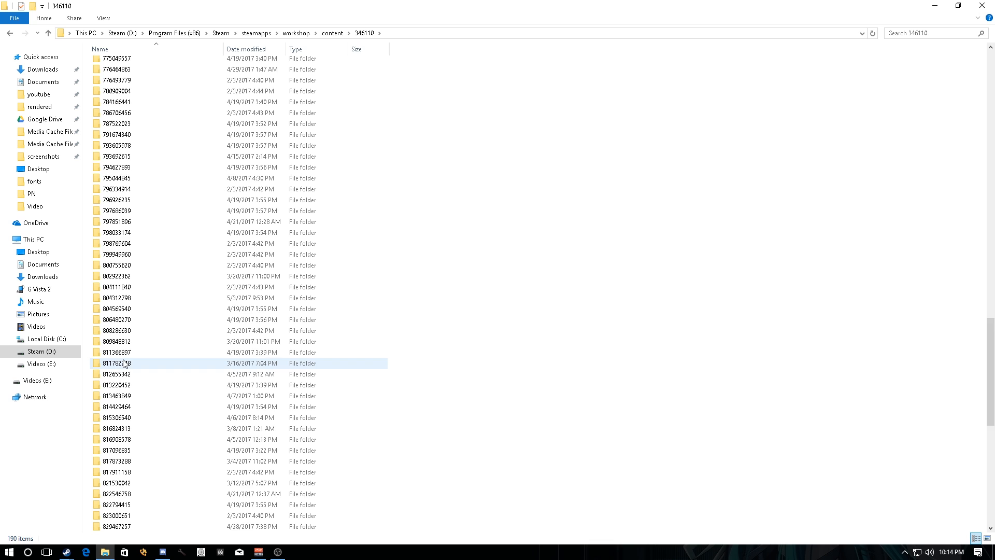
{"action": "scroll", "coordinate": [770, 405], "scroll_direction": "up", "scroll_amount": 20}
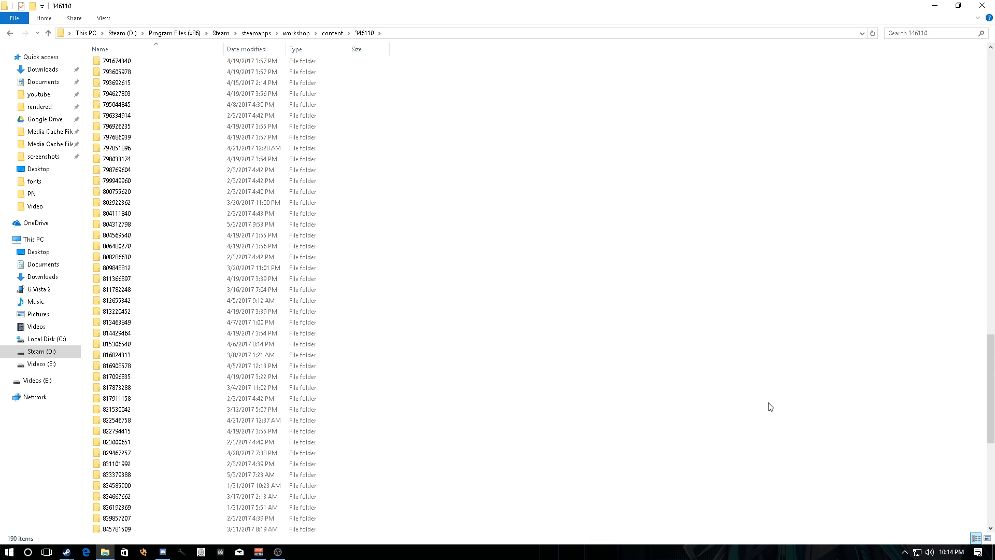
{"action": "scroll", "coordinate": [769, 403], "scroll_direction": "up", "scroll_amount": 13}
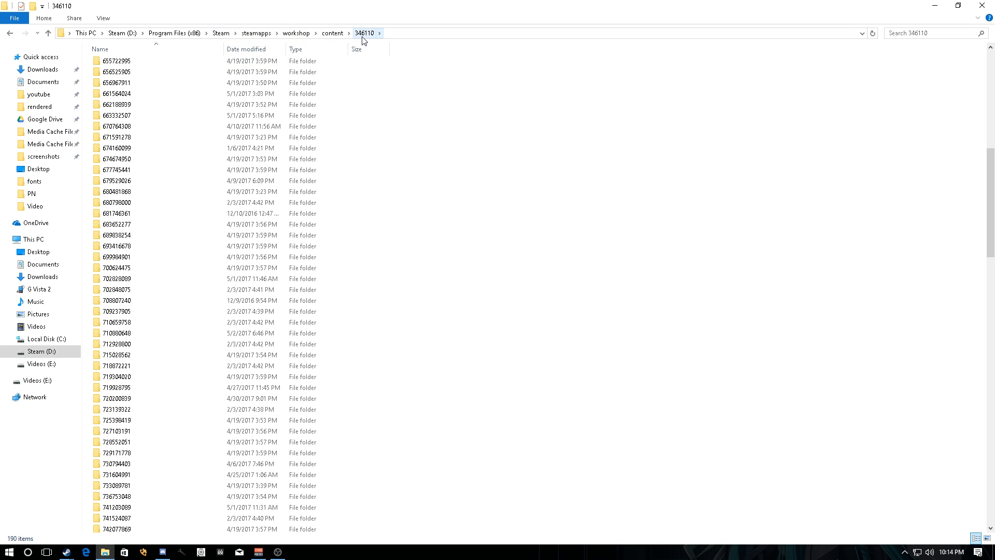
{"action": "scroll", "coordinate": [206, 264], "scroll_direction": "up", "scroll_amount": 13}
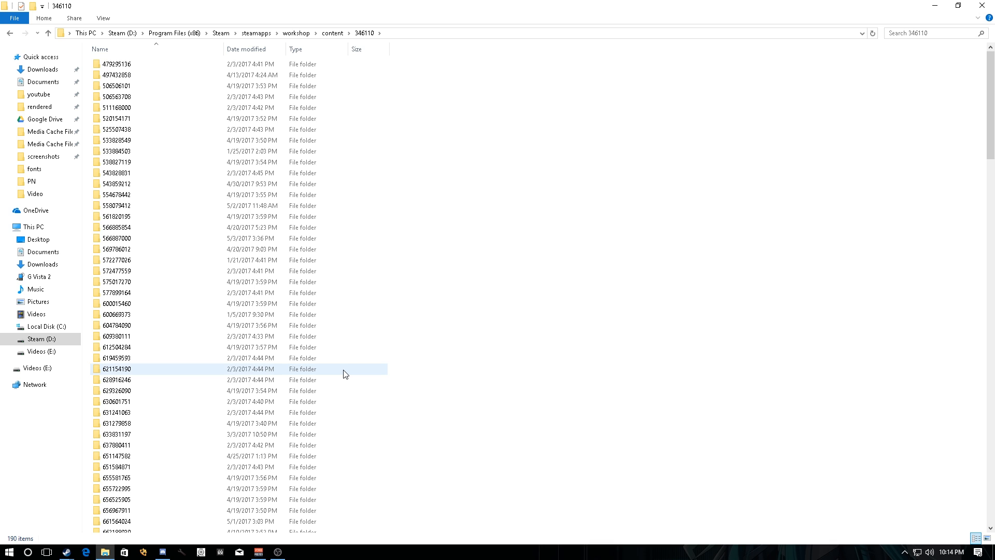
{"action": "double_click", "coordinate": [135, 337]}
{"action": "double_click", "coordinate": [137, 66]}
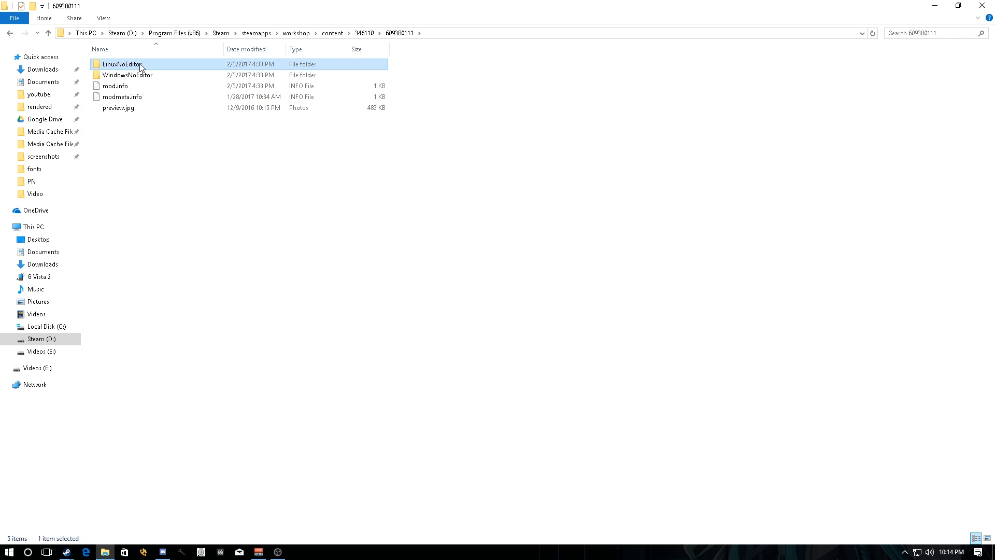
{"action": "left_click", "coordinate": [48, 33]}
{"action": "left_click", "coordinate": [48, 33]}
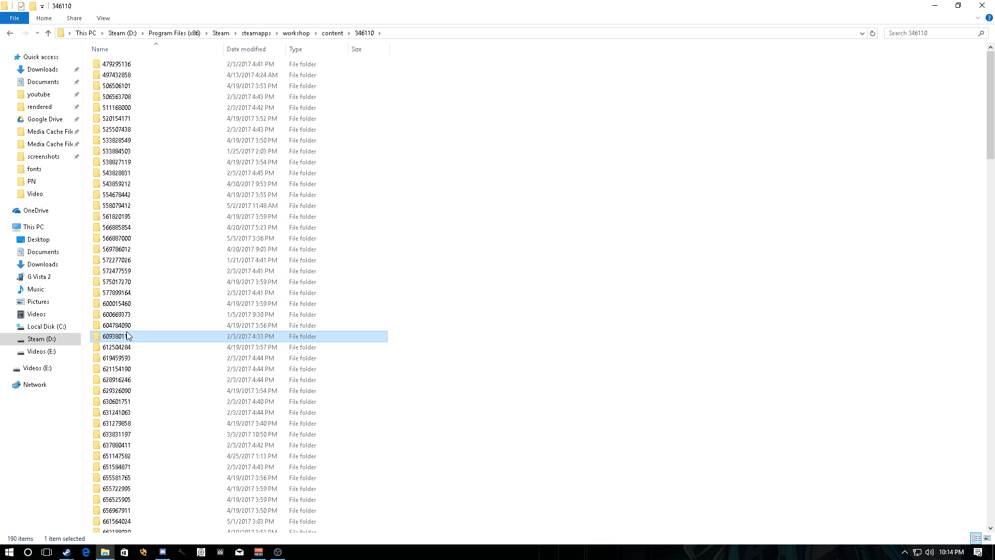
{"action": "left_click_drag", "start_coordinate": [991, 93], "coordinate": [990, 64]}
Close the file window and the ARK: Survival Evolved properties dialog, and minimize Steam to show the desktop
{"action": "left_click", "coordinate": [978, 10]}
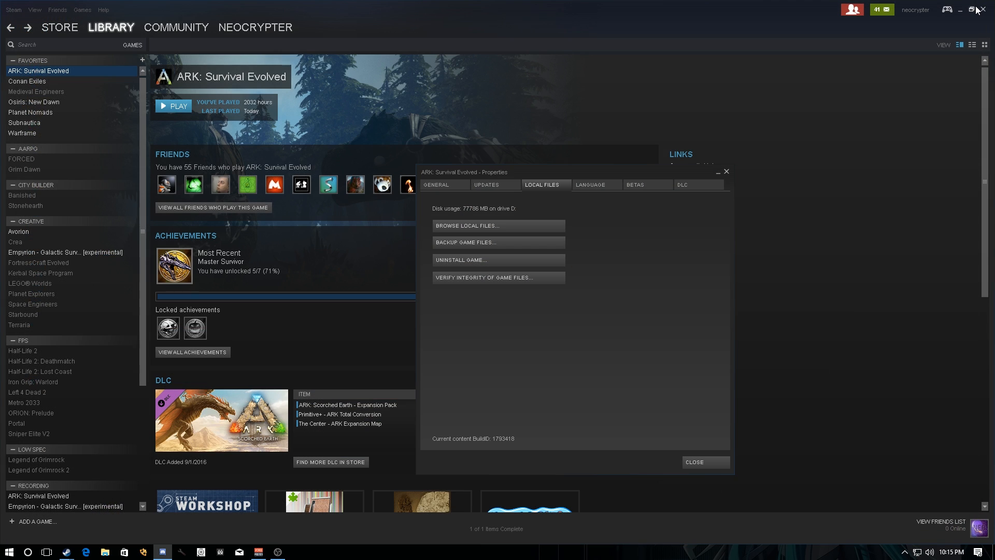
{"action": "left_click", "coordinate": [726, 172]}
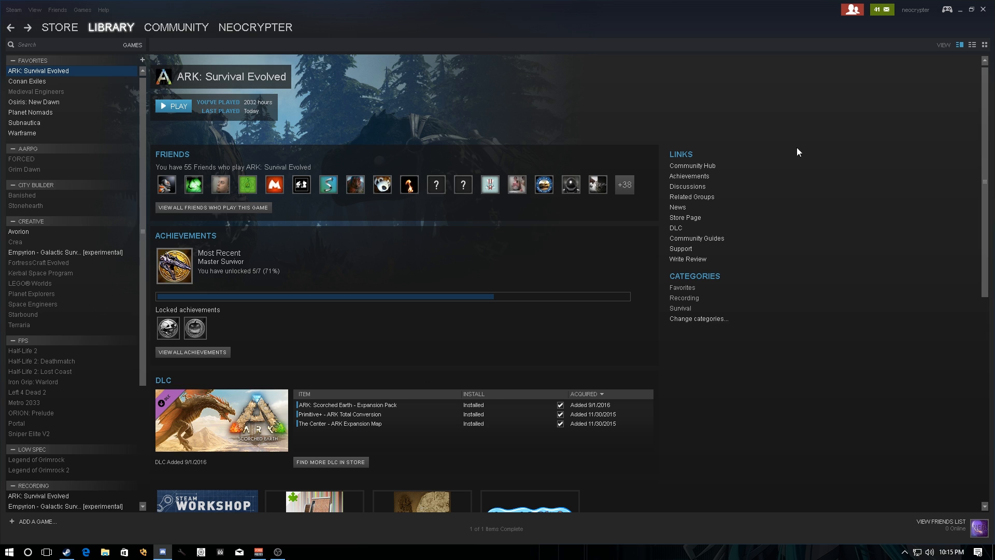
{"action": "left_click", "coordinate": [960, 15]}
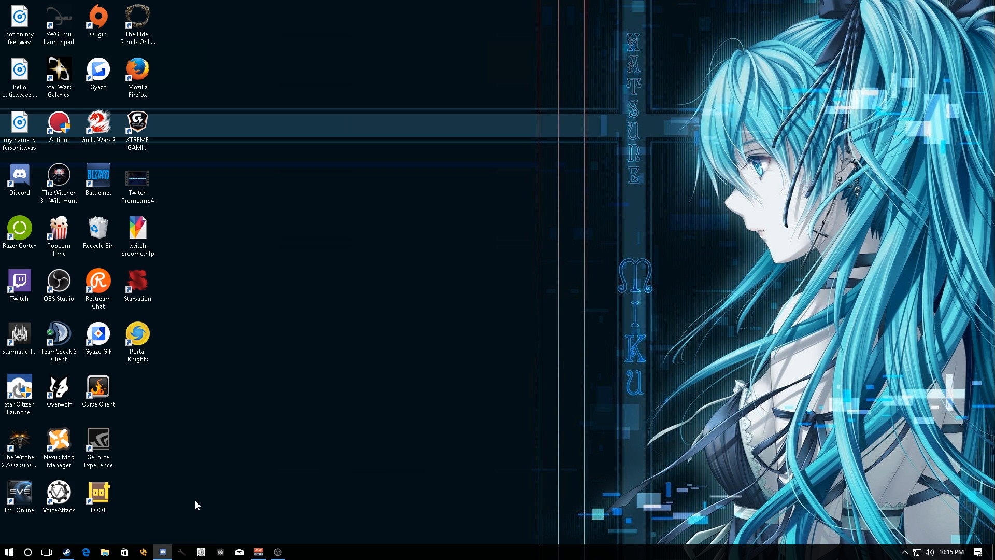
Launch ARK Server Manager as administrator and move its window to the middle of the desktop
{"action": "left_click", "coordinate": [178, 554]}
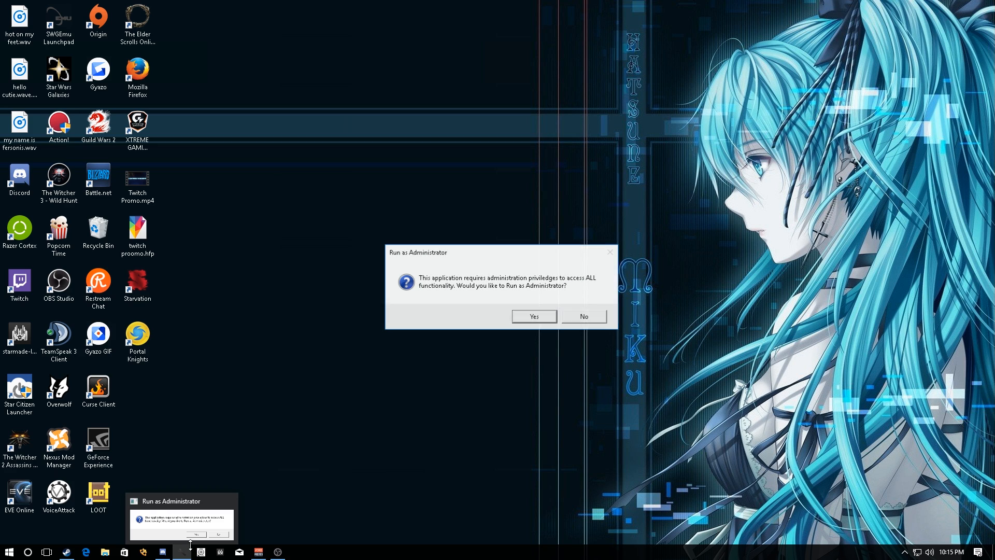
{"action": "left_click", "coordinate": [544, 318]}
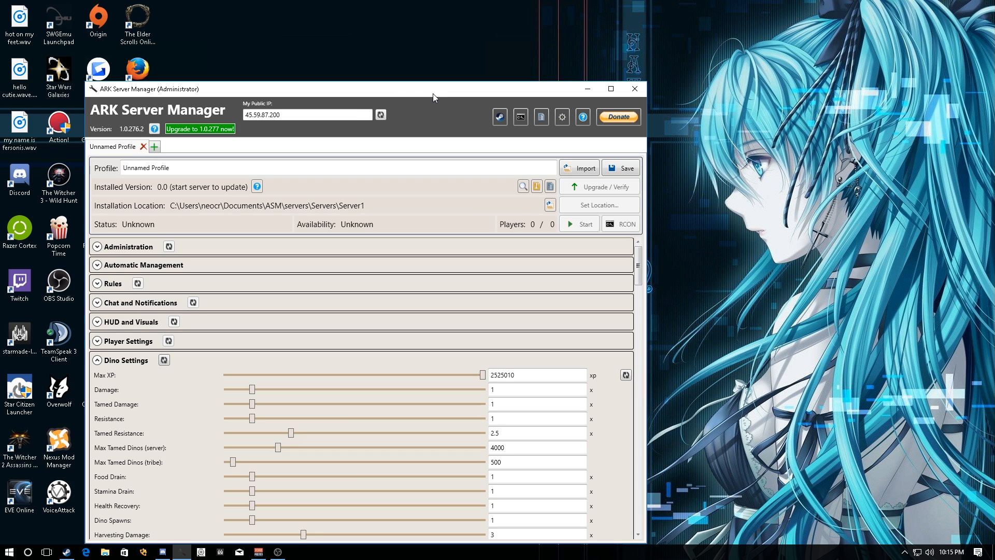
{"action": "left_click_drag", "start_coordinate": [382, 92], "coordinate": [563, 52]}
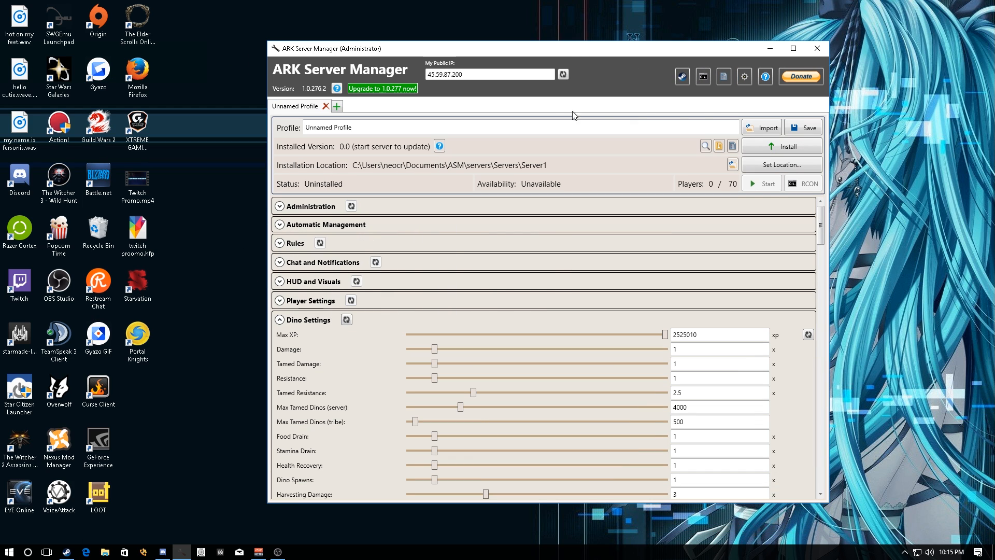
Collapse the expanded server settings sections, including Dino Settings and Map Spawner Overrides
{"action": "left_click", "coordinate": [280, 320]}
{"action": "left_click", "coordinate": [280, 338]}
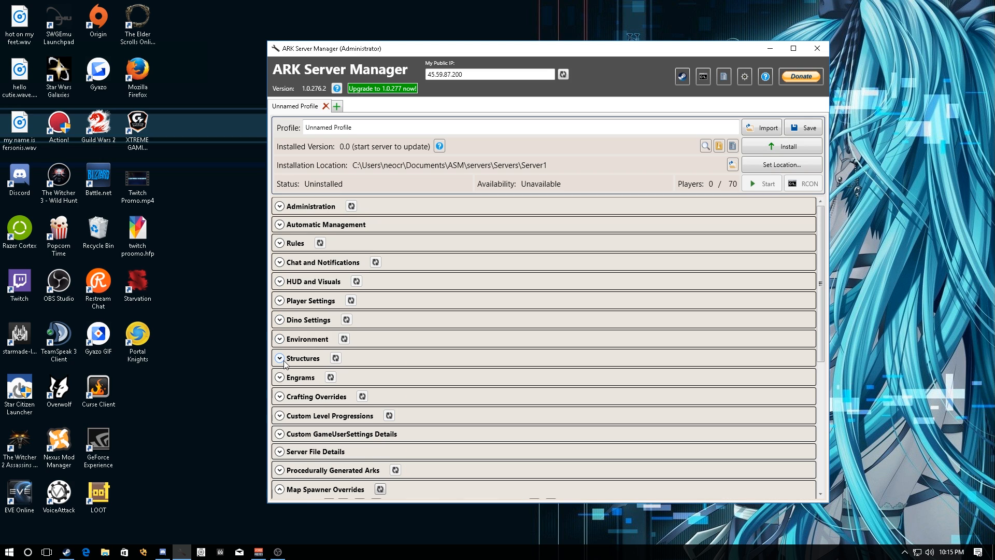
{"action": "scroll", "coordinate": [285, 361], "scroll_direction": "down", "scroll_amount": 6}
{"action": "left_click", "coordinate": [280, 340]}
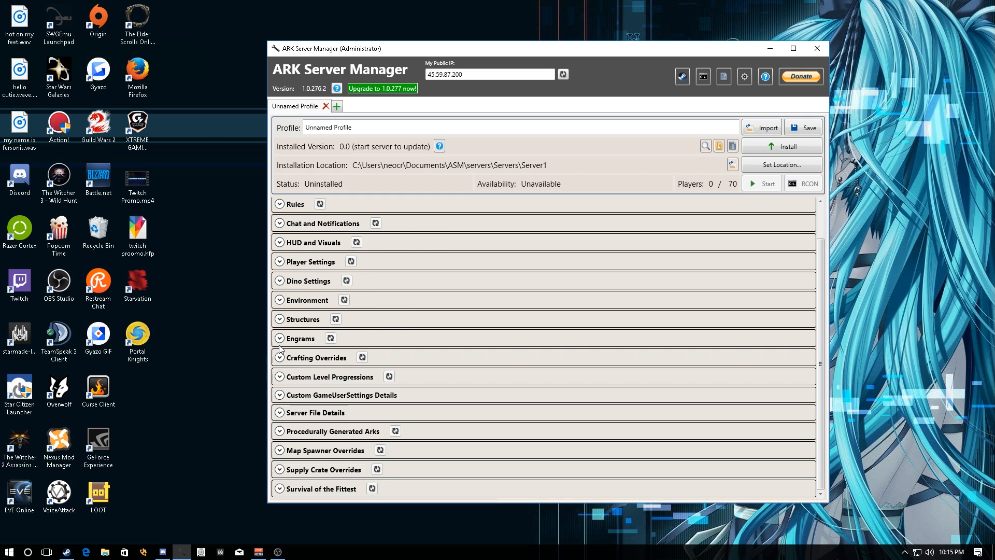
{"action": "scroll", "coordinate": [291, 373], "scroll_direction": "up", "scroll_amount": 2}
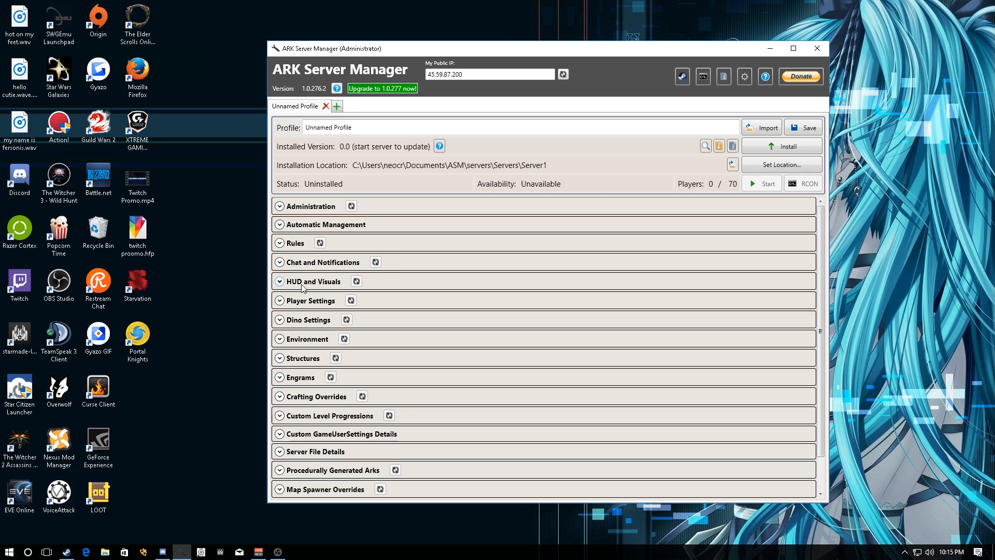
Expand the Administration section and place the text cursor in the Mod IDs field under Maps and Mods
{"action": "left_click", "coordinate": [279, 206]}
{"action": "left_click_drag", "start_coordinate": [415, 230], "coordinate": [363, 230]}
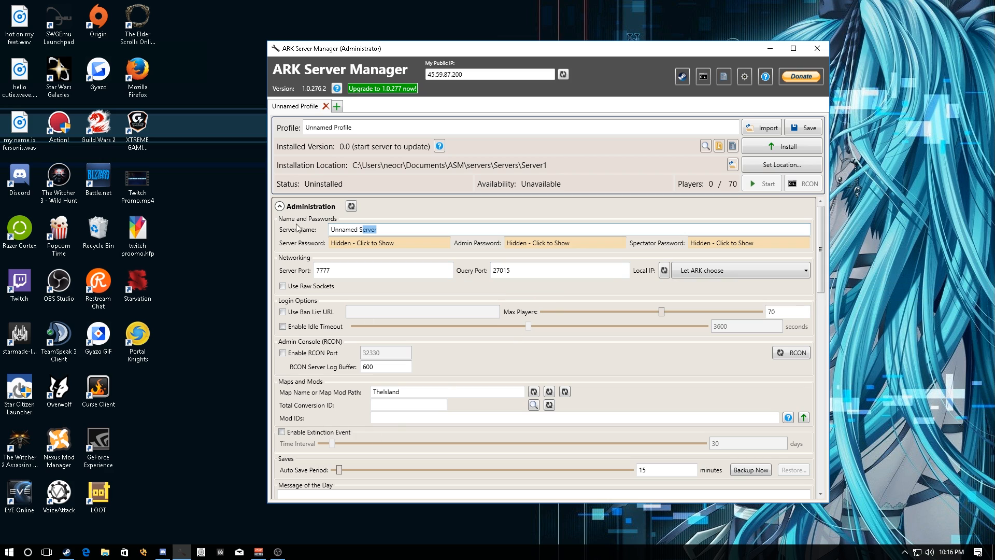
{"action": "left_click", "coordinate": [280, 206]}
{"action": "left_click", "coordinate": [280, 206]}
{"action": "scroll", "coordinate": [383, 337], "scroll_direction": "down", "scroll_amount": 2}
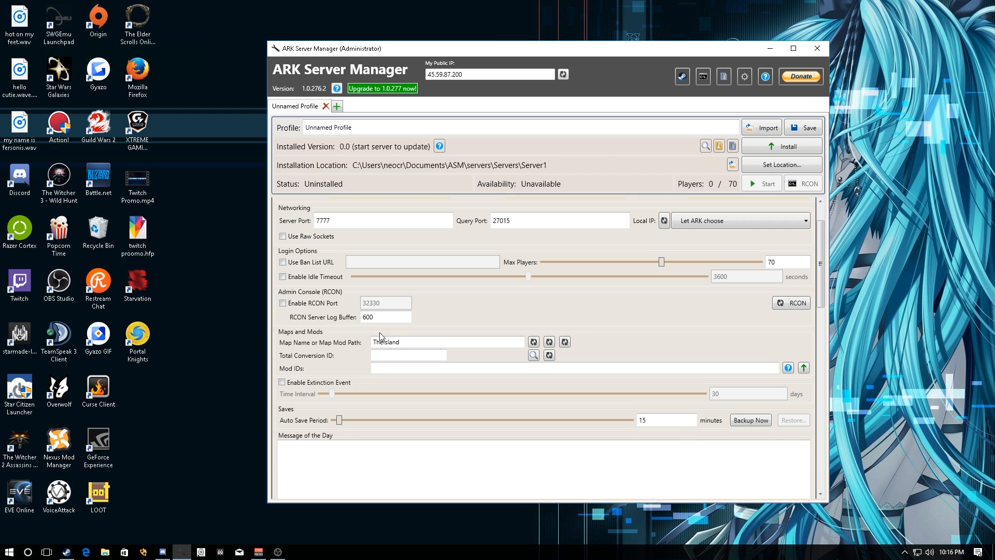
{"action": "left_click", "coordinate": [417, 369]}
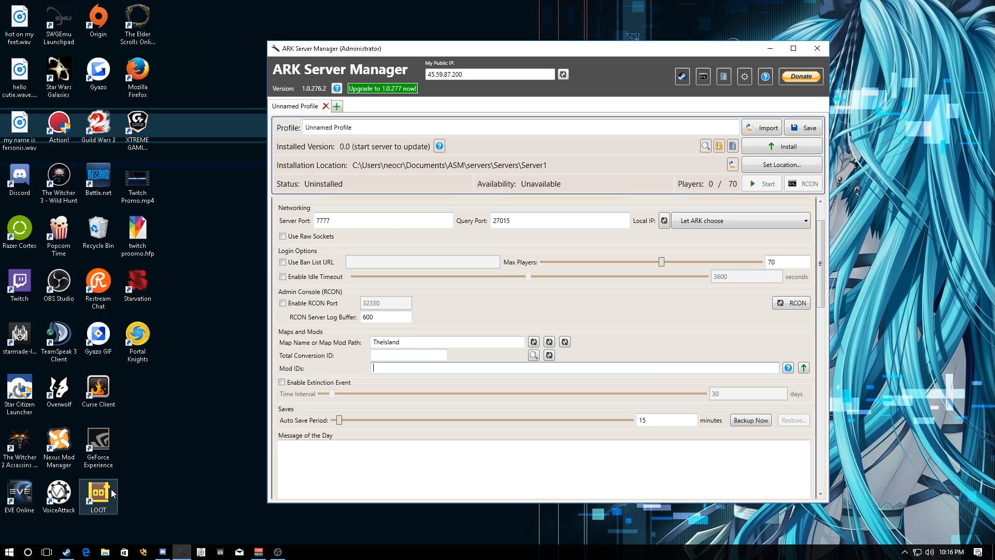
Switch to Steam, open the ARK: Survival Evolved Workshop, and search it for "dino overhaul x"
{"action": "left_click", "coordinate": [46, 551]}
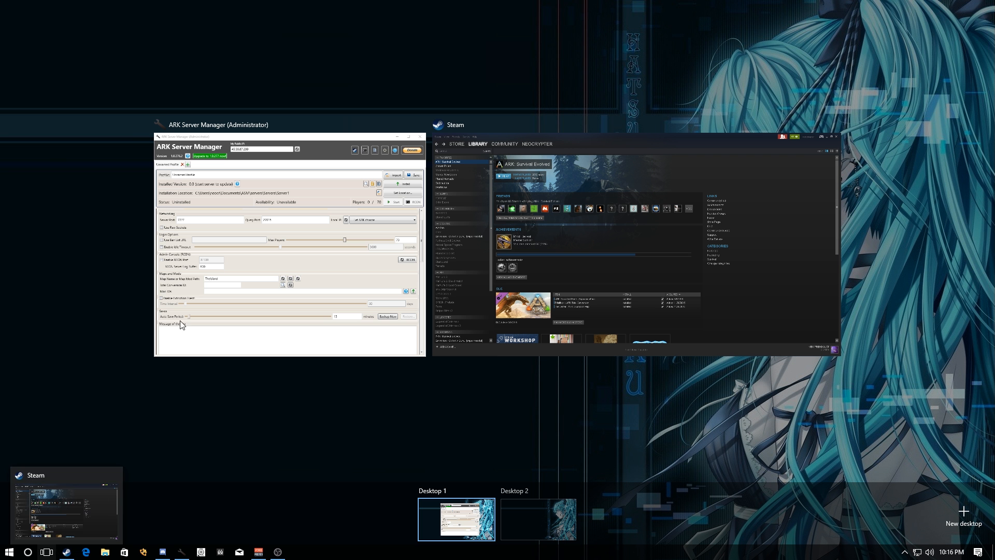
{"action": "left_click", "coordinate": [588, 260]}
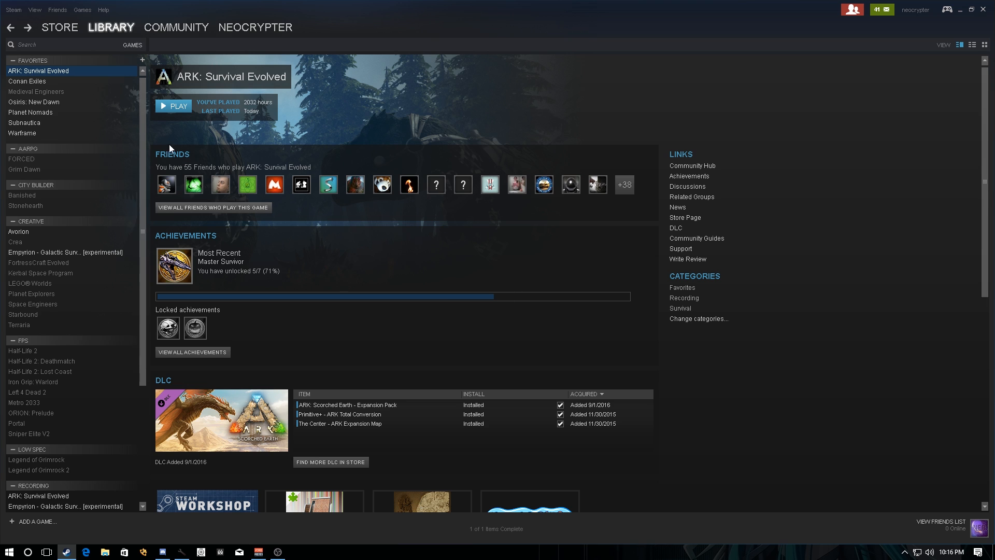
{"action": "scroll", "coordinate": [269, 389], "scroll_direction": "down", "scroll_amount": 3}
{"action": "left_click", "coordinate": [191, 417]}
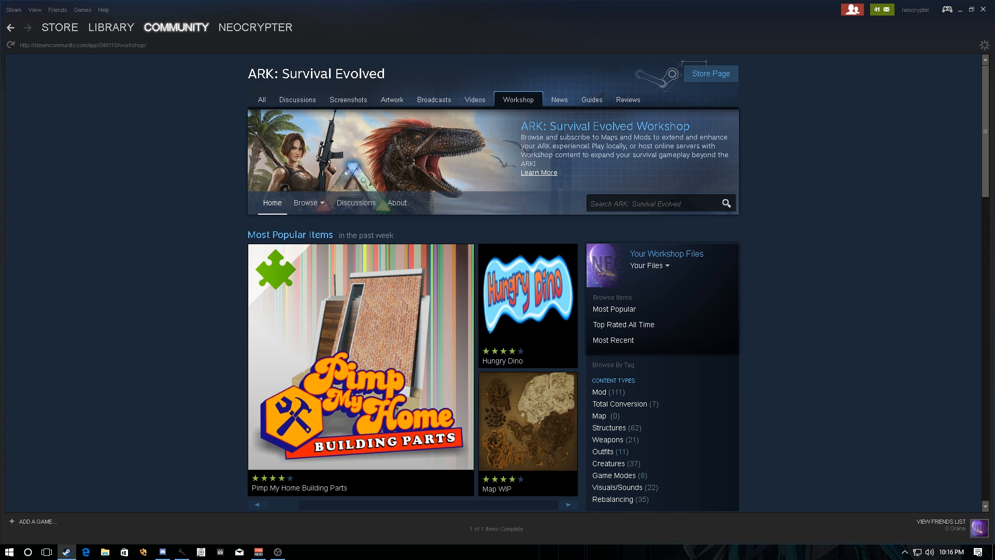
{"action": "left_click", "coordinate": [671, 205]}
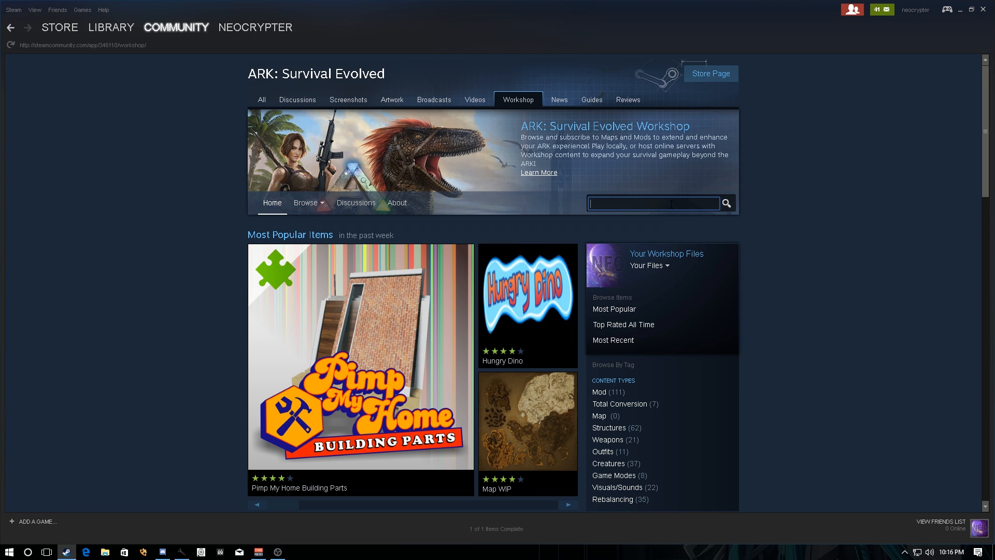
{"action": "type", "text": "dino overhaul x"}
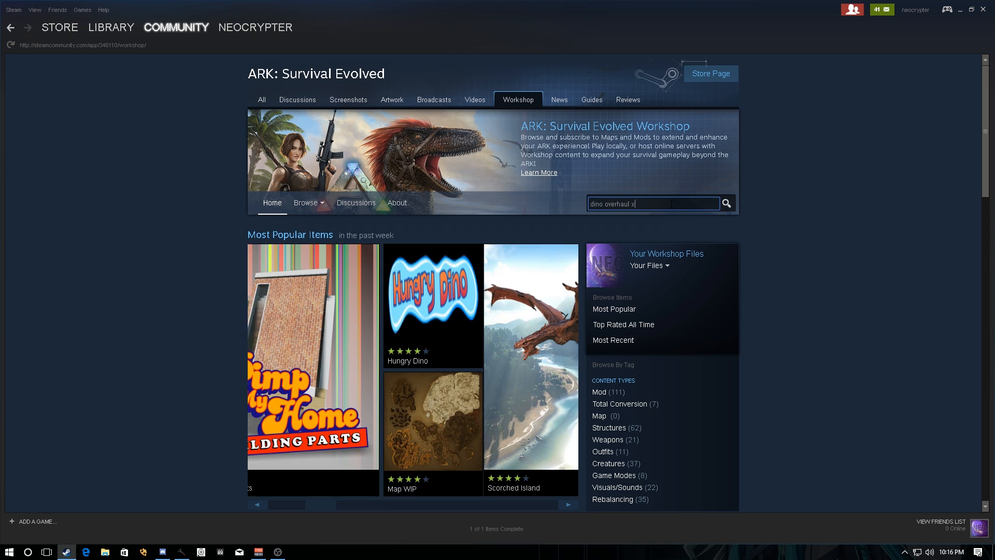
{"action": "key", "text": "Return"}
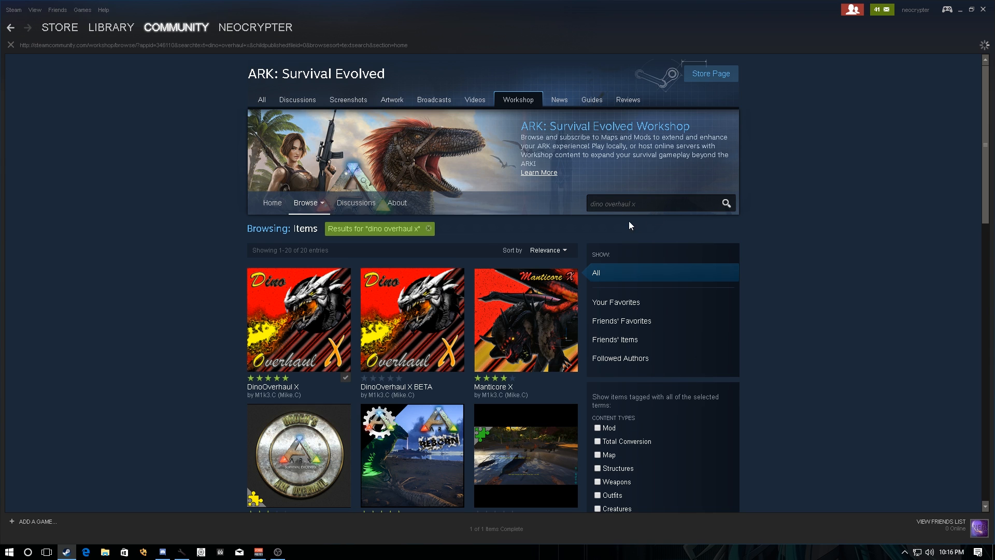
Open the DinoOverhaul X page, copy its mod ID 710880648, and enter it as the Mod IDs value in ARK Server Manager
{"action": "left_click", "coordinate": [418, 304]}
{"action": "scroll", "coordinate": [95, 309], "scroll_direction": "down", "scroll_amount": 6}
{"action": "scroll", "coordinate": [244, 294], "scroll_direction": "down", "scroll_amount": 1}
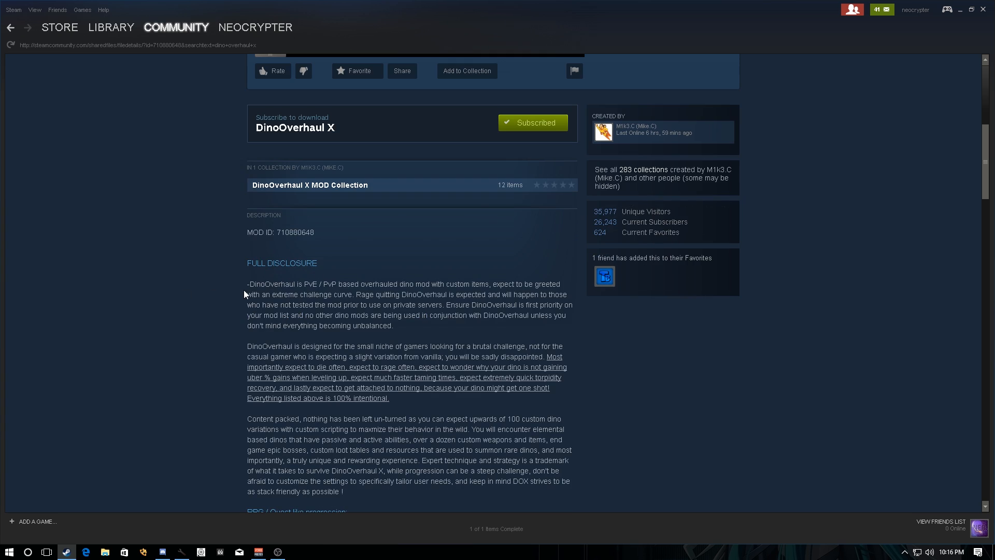
{"action": "left_click_drag", "start_coordinate": [277, 232], "coordinate": [314, 232]}
{"action": "right_click", "coordinate": [298, 232]}
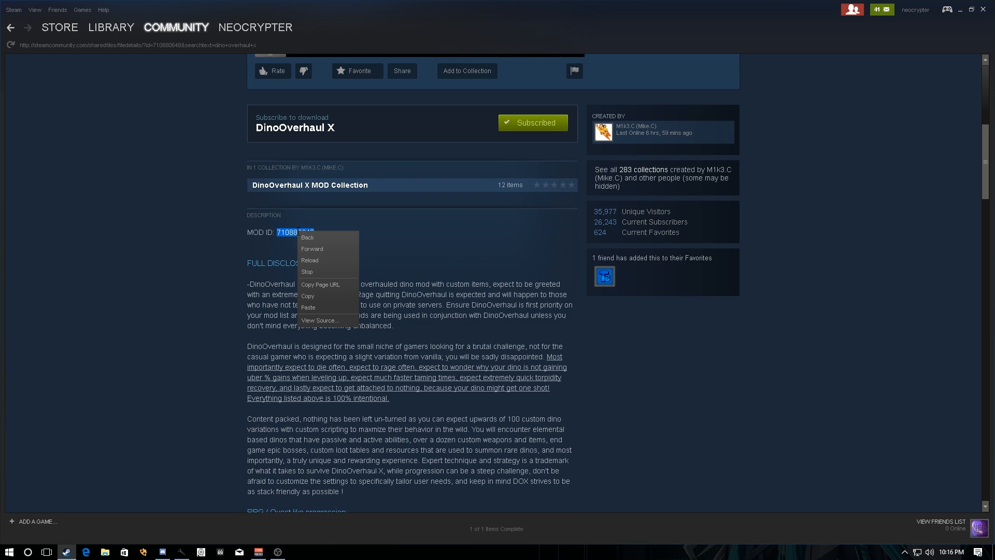
{"action": "left_click", "coordinate": [307, 296]}
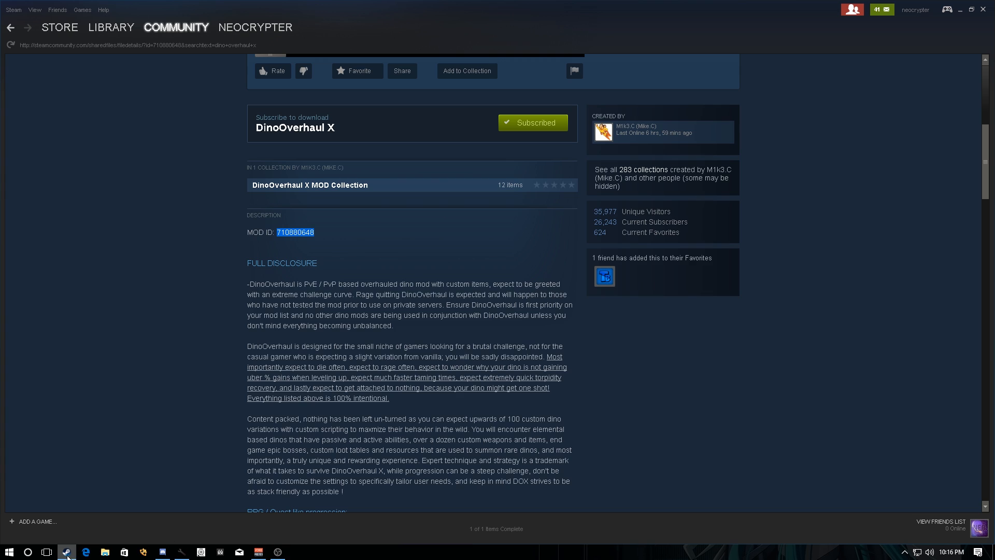
{"action": "left_click", "coordinate": [182, 551]}
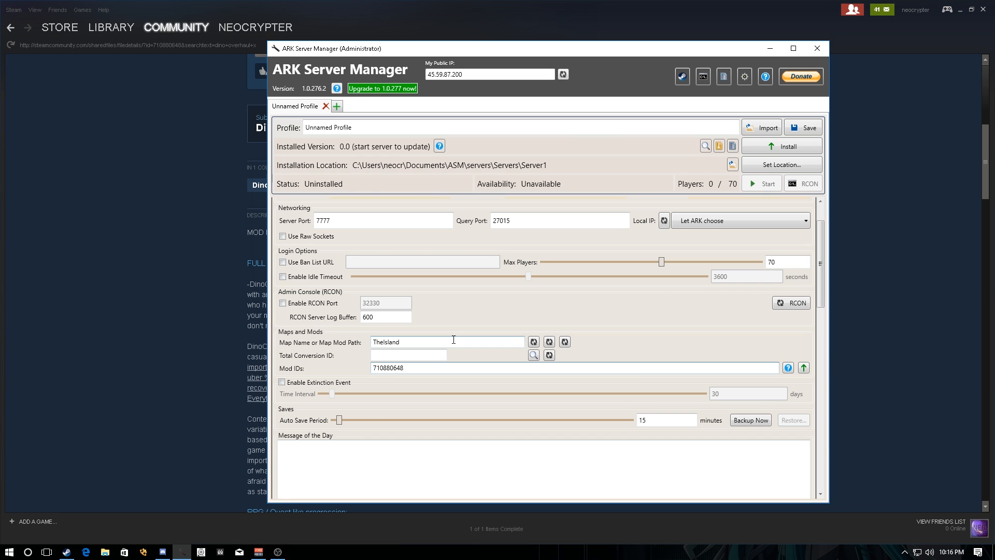
Switch back to Steam, return to the Workshop search results, and open the Super Spyglass mod page
{"action": "left_click", "coordinate": [67, 265]}
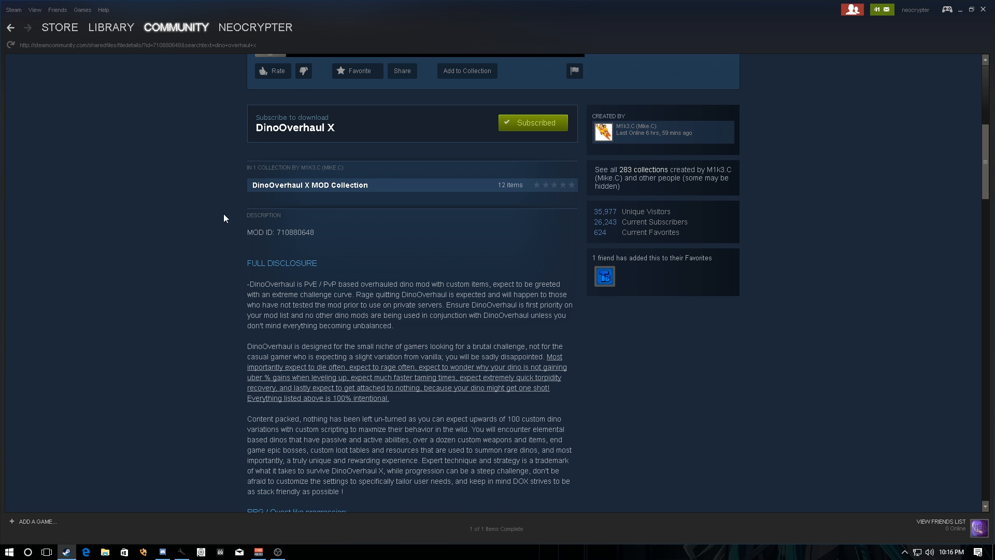
{"action": "left_click", "coordinate": [11, 28]}
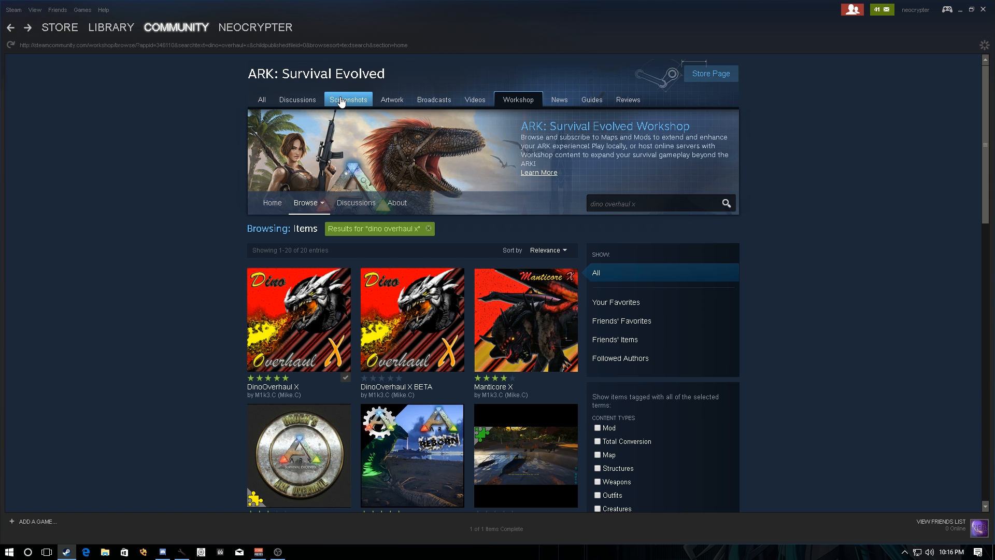
{"action": "scroll", "coordinate": [739, 324], "scroll_direction": "down", "scroll_amount": 3}
{"action": "scroll", "coordinate": [744, 322], "scroll_direction": "down", "scroll_amount": 6}
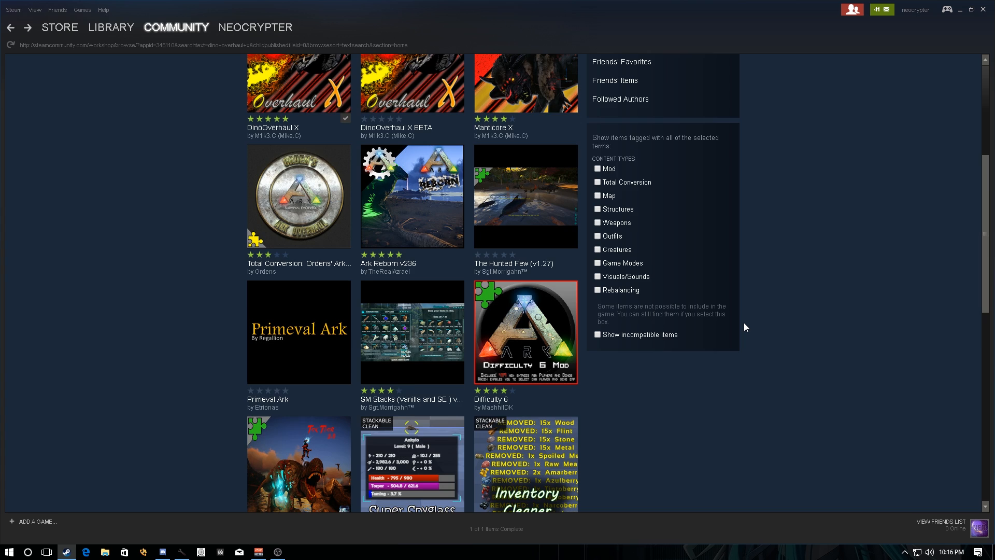
{"action": "left_click", "coordinate": [425, 264]}
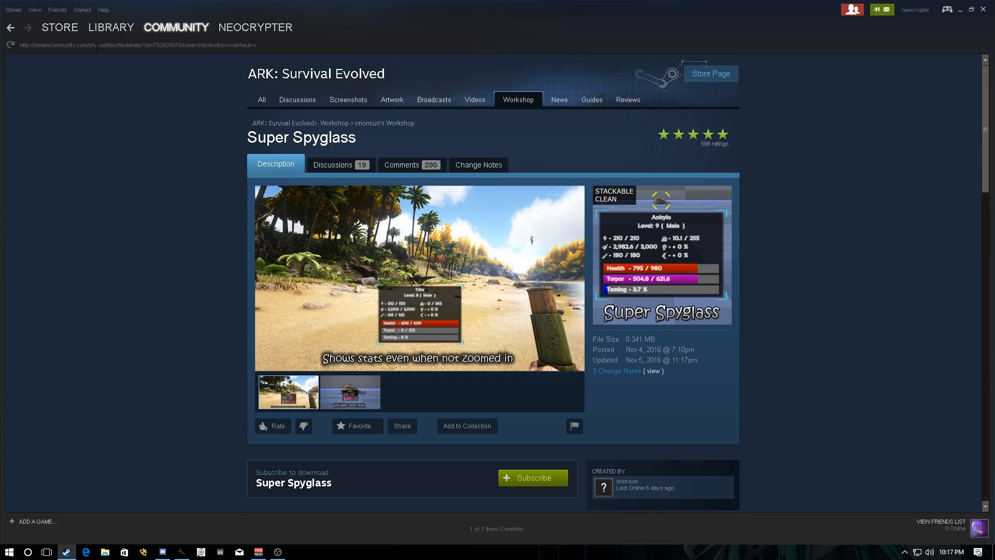
Copy mod ID 793605978 from the Super Spyglass page address and append it after a comma in ARK Server Manager's Mod IDs
{"action": "left_click_drag", "start_coordinate": [154, 46], "coordinate": [182, 45]}
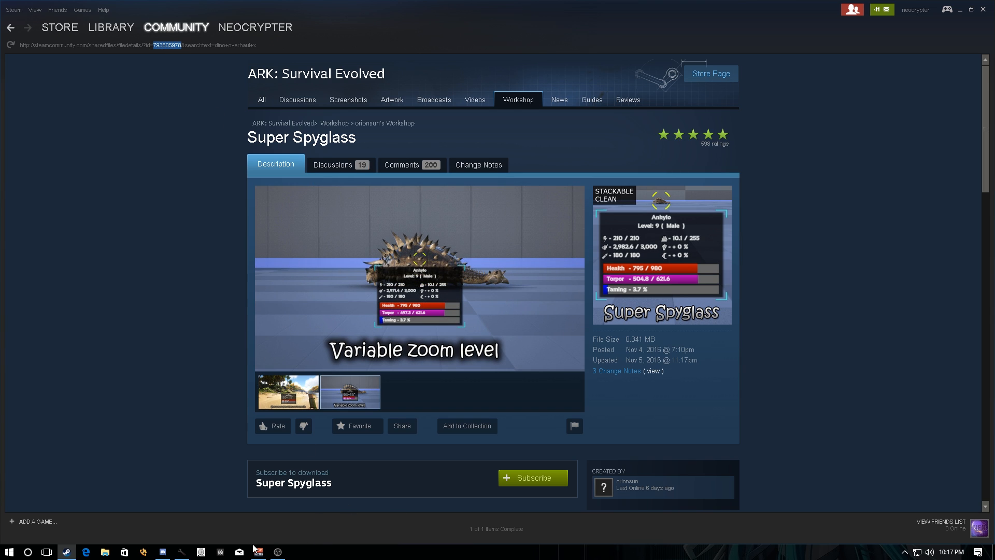
{"action": "left_click", "coordinate": [182, 551]}
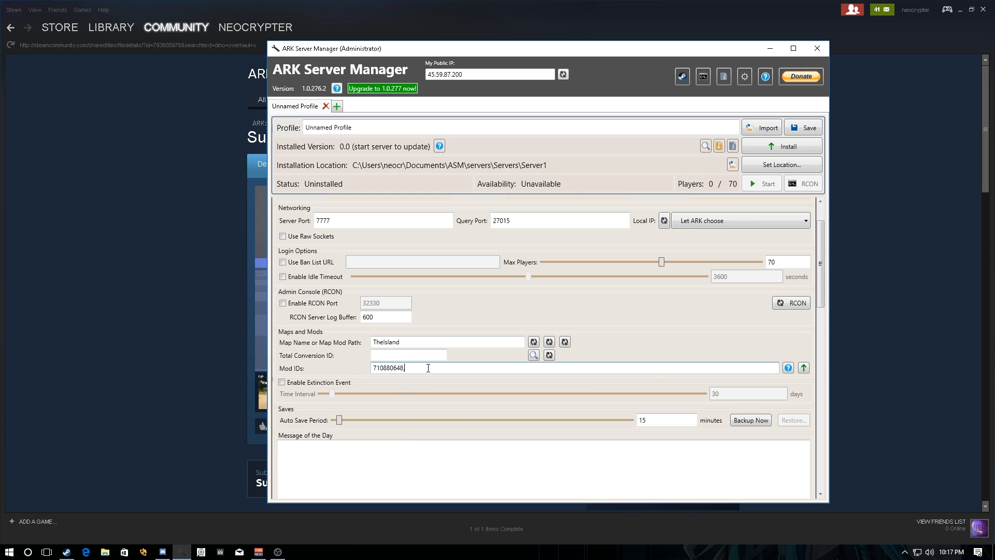
{"action": "type", "text": ","}
{"action": "key", "text": "ctrl+v"}
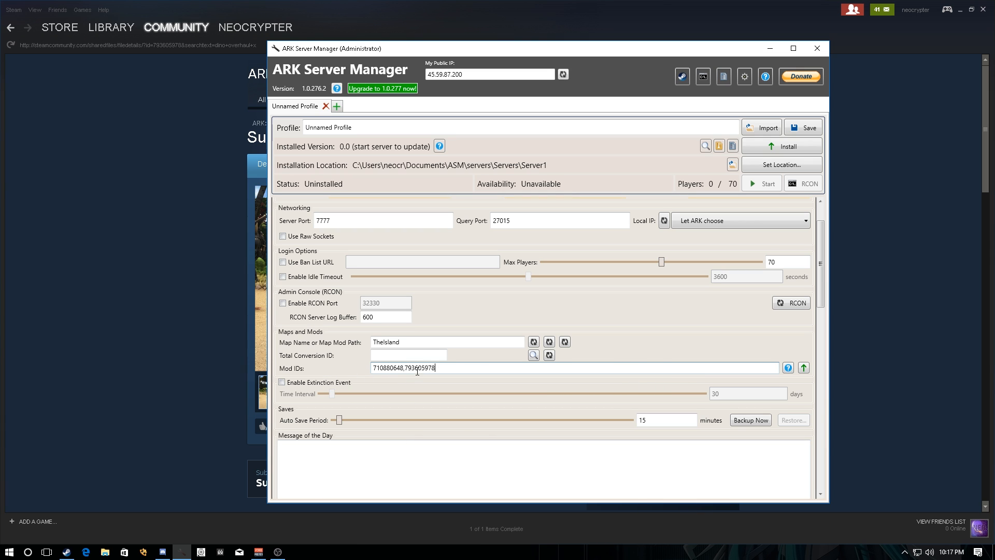
Start downloading the mods listed in Mod IDs and move the SteamCMD, server manager and update progress windows apart
{"action": "left_click", "coordinate": [803, 371]}
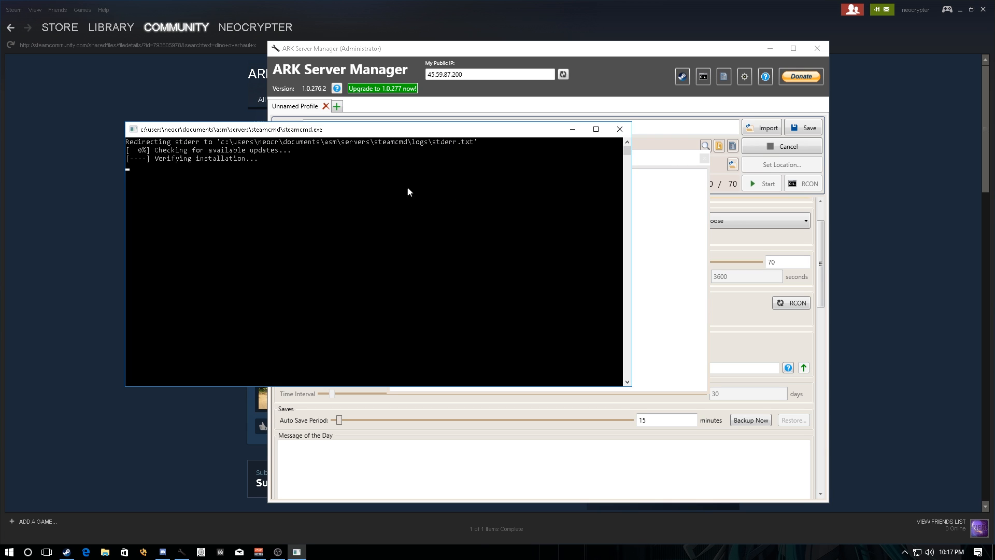
{"action": "left_click_drag", "start_coordinate": [434, 133], "coordinate": [321, 122]}
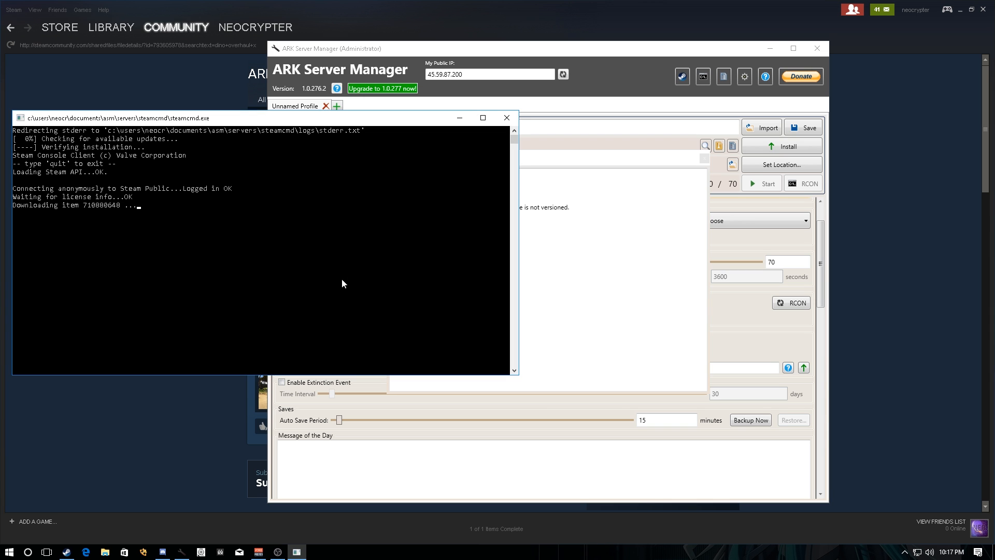
{"action": "left_click", "coordinate": [566, 52]}
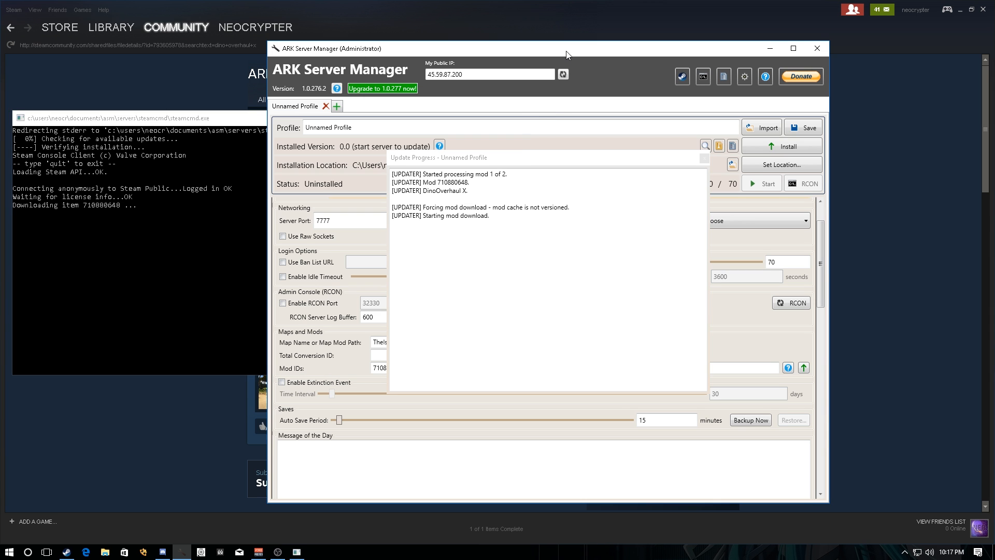
{"action": "left_click_drag", "start_coordinate": [567, 52], "coordinate": [579, 53]}
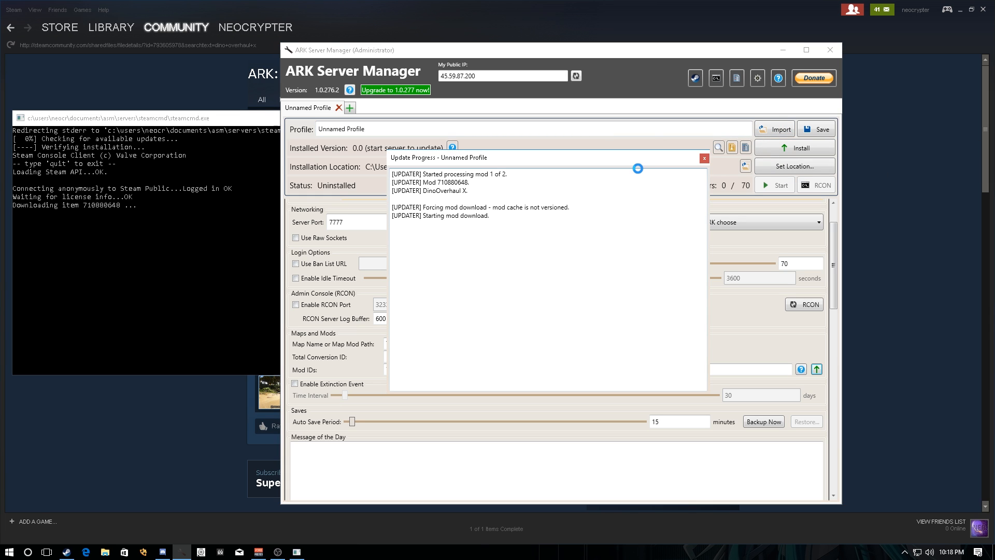
{"action": "left_click_drag", "start_coordinate": [637, 161], "coordinate": [349, 205]}
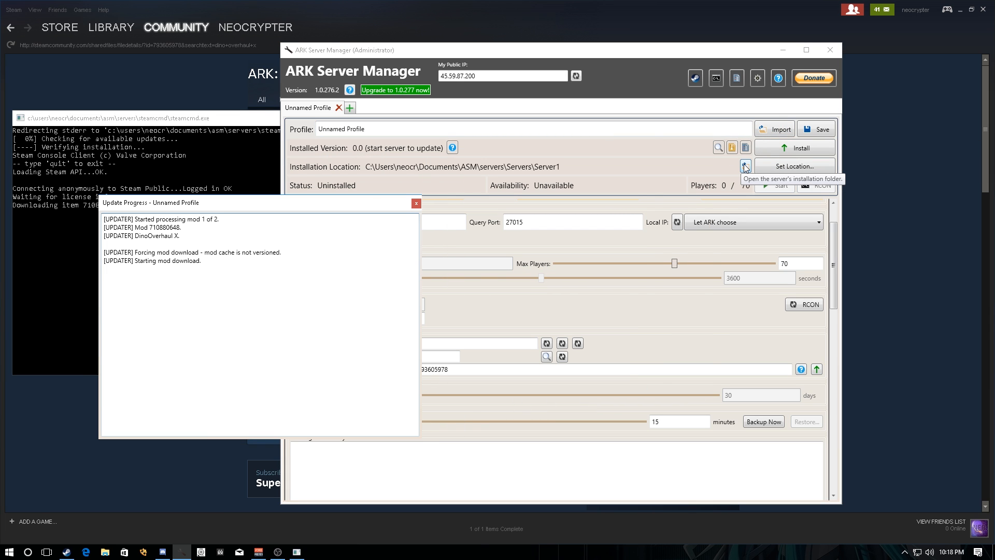
Open the server's installation folder and browse to ShooterGame\Saved\Config\WindowsServer
{"action": "left_click", "coordinate": [746, 166]}
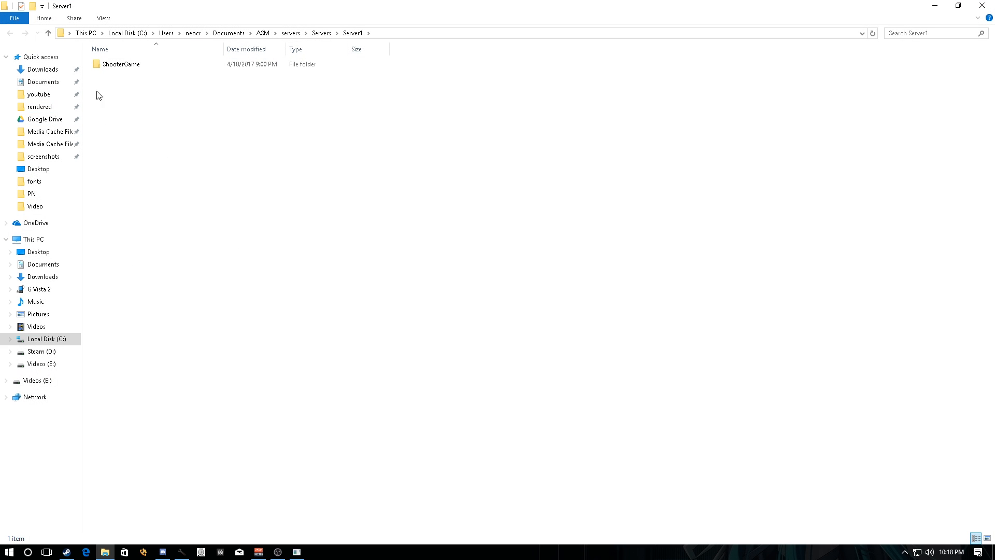
{"action": "double_click", "coordinate": [129, 66]}
{"action": "double_click", "coordinate": [125, 65]}
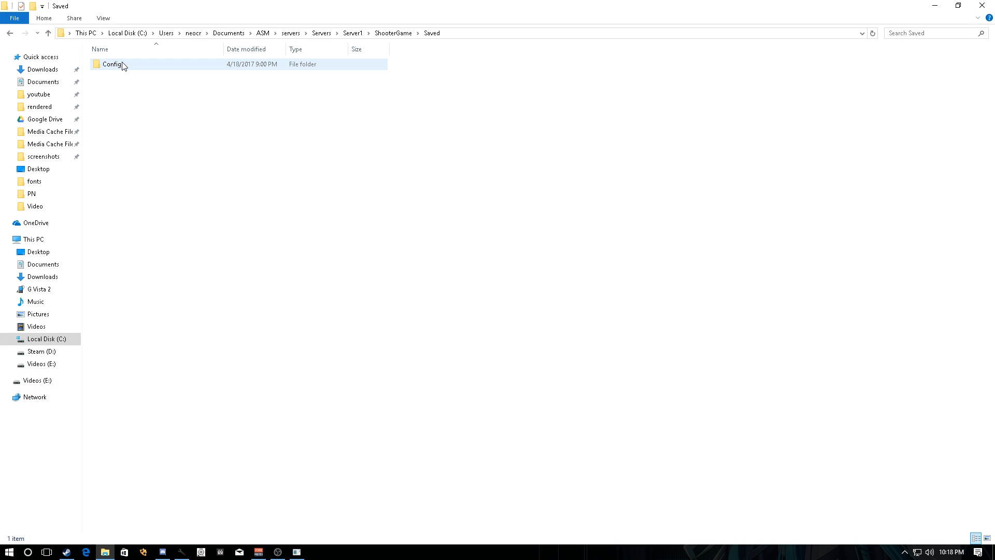
{"action": "double_click", "coordinate": [123, 65]}
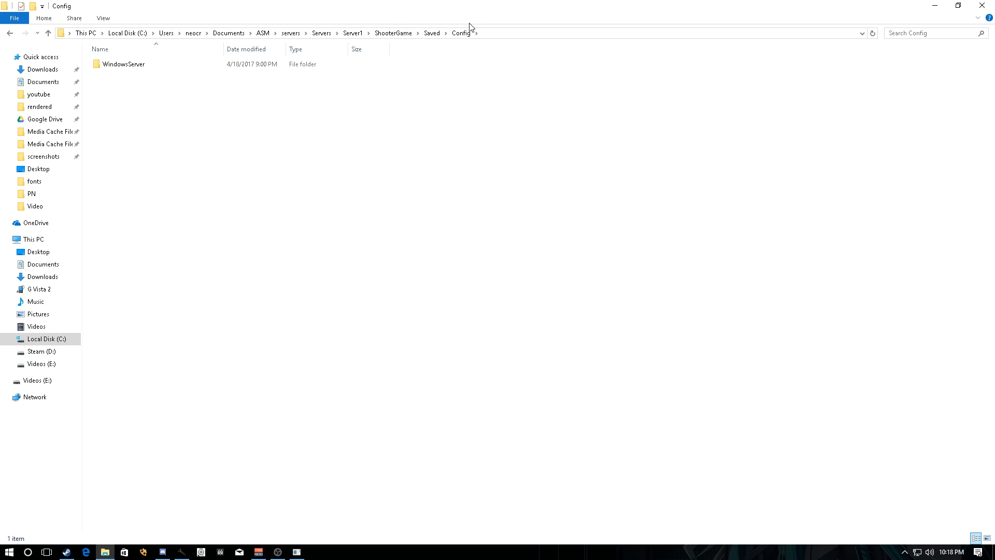
{"action": "double_click", "coordinate": [113, 67]}
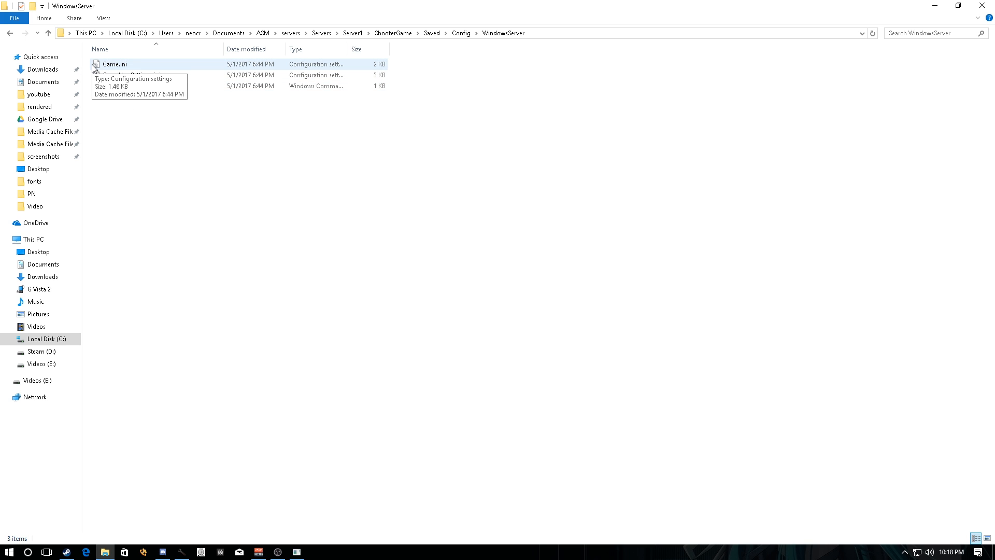
Open GameUserSettings.ini from the WindowsServer folder and look over its first settings
{"action": "left_click", "coordinate": [161, 64]}
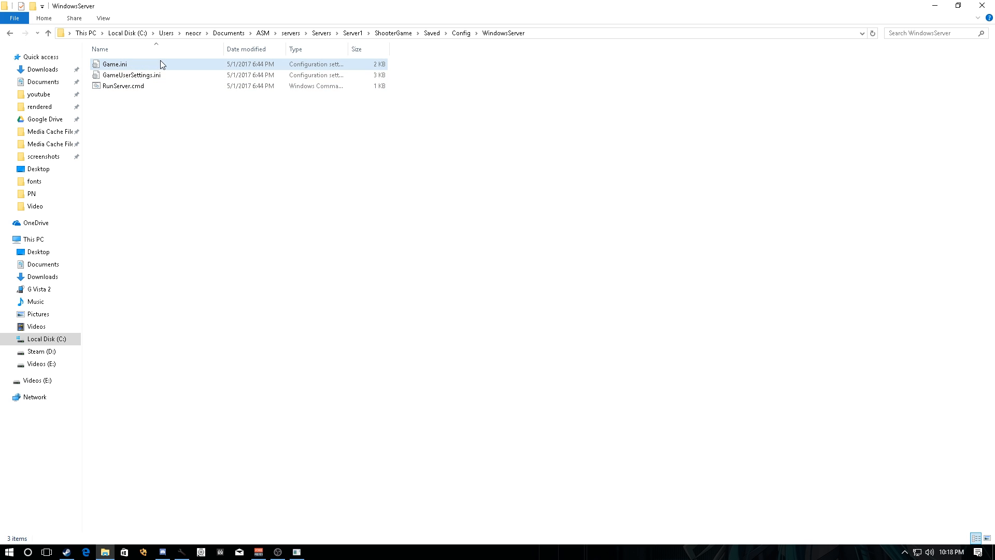
{"action": "left_click", "coordinate": [164, 77]}
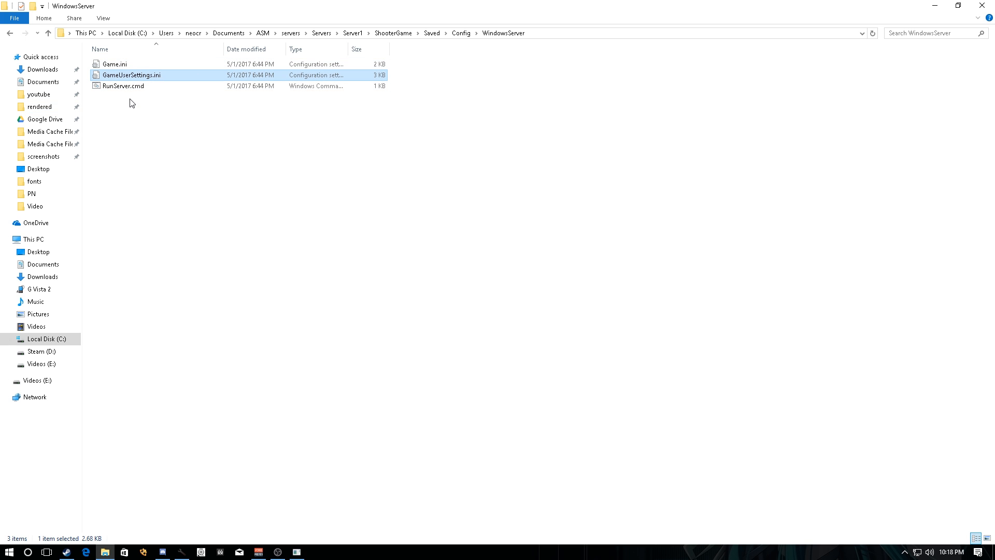
{"action": "double_click", "coordinate": [127, 78]}
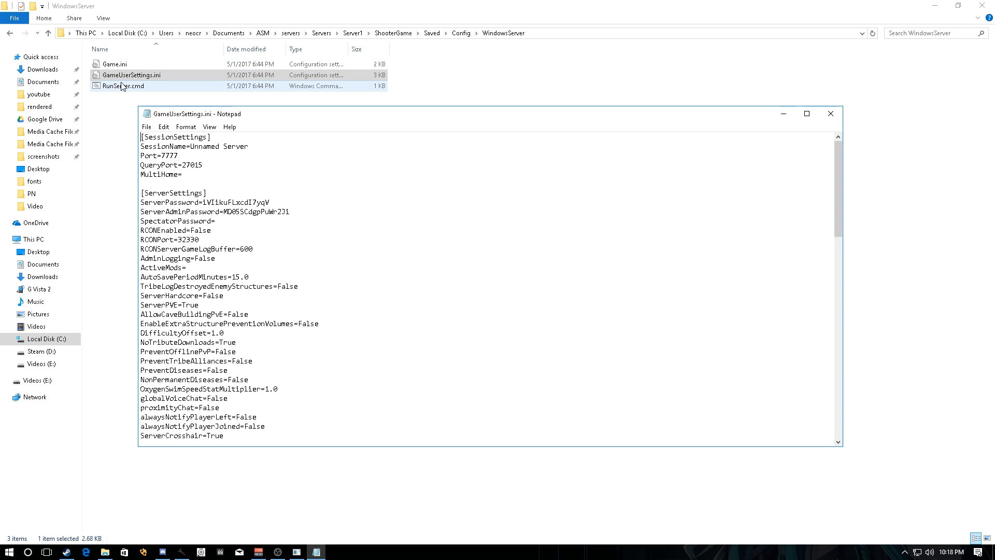
{"action": "scroll", "coordinate": [245, 184], "scroll_direction": "down", "scroll_amount": 3}
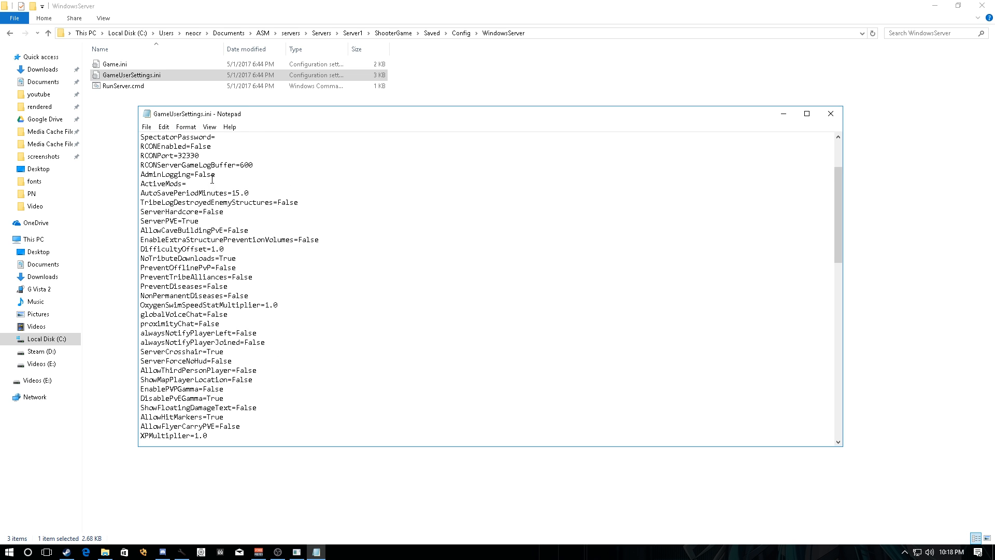
{"action": "scroll", "coordinate": [257, 208], "scroll_direction": "up", "scroll_amount": 3}
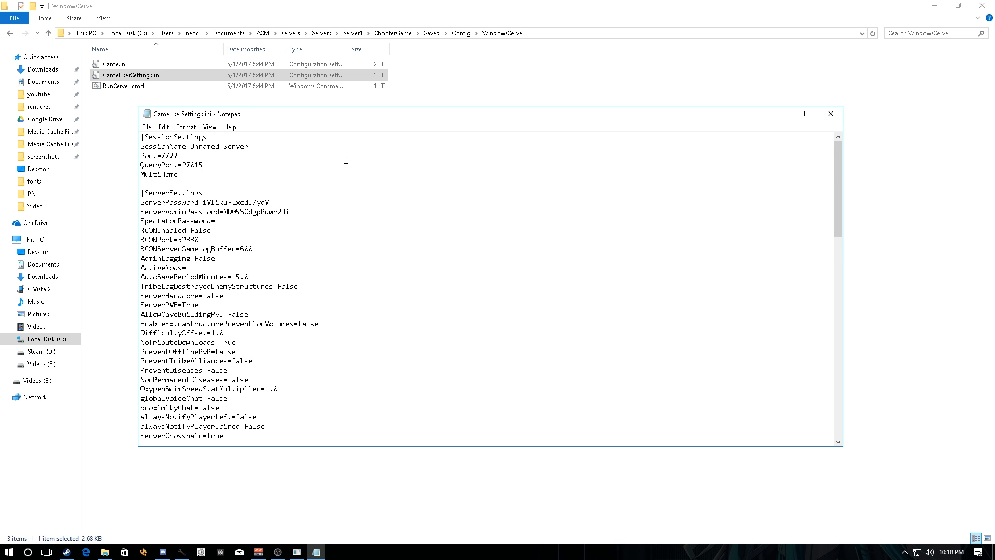
Search the file for "mod", highlight the ActiveMods= line, and place the cursor after its equals sign
{"action": "key", "text": "ctrl+f"}
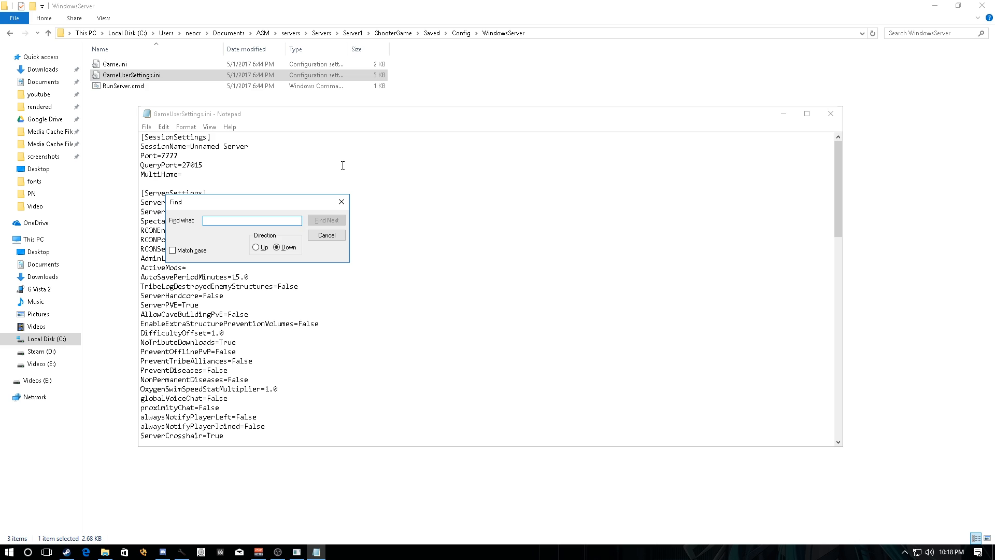
{"action": "type", "text": "mod"}
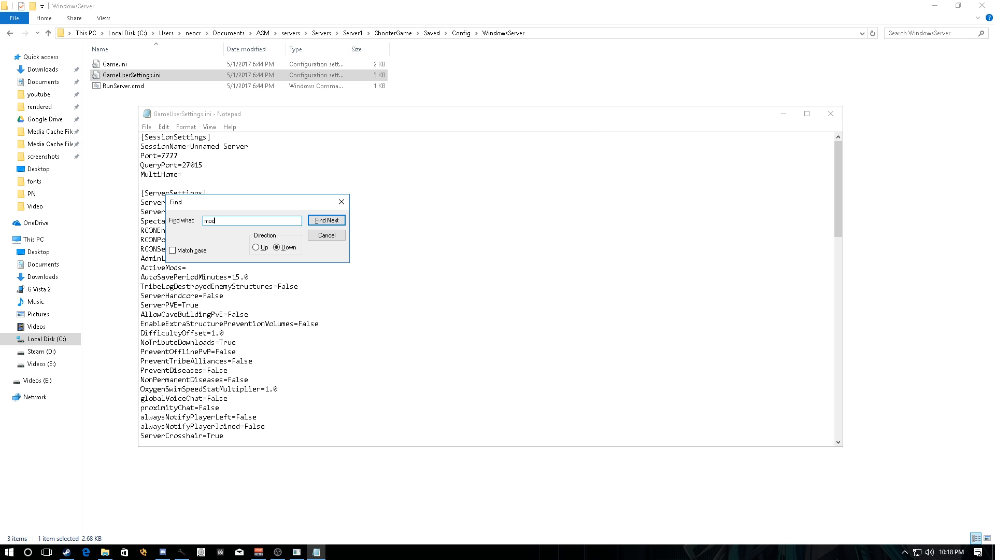
{"action": "left_click", "coordinate": [327, 220]}
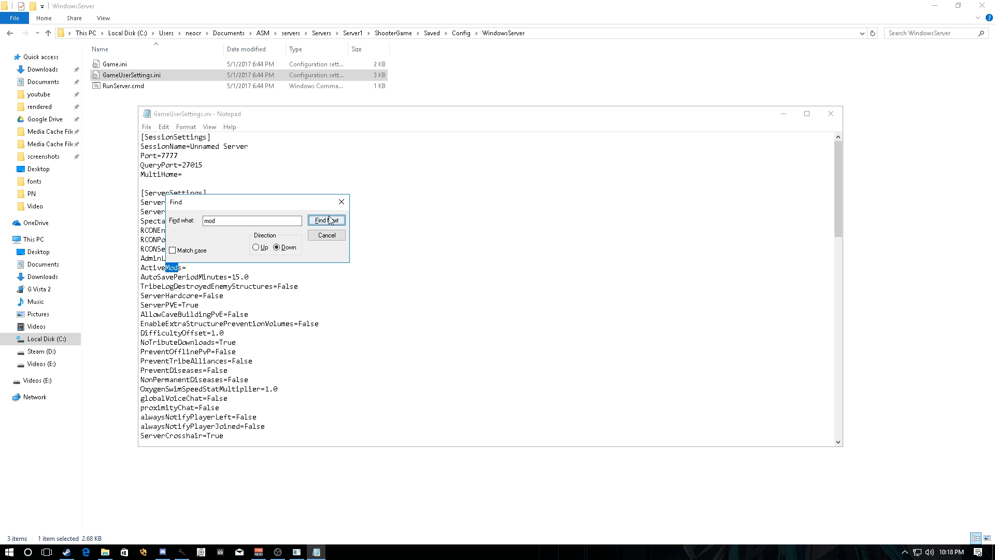
{"action": "left_click", "coordinate": [346, 207]}
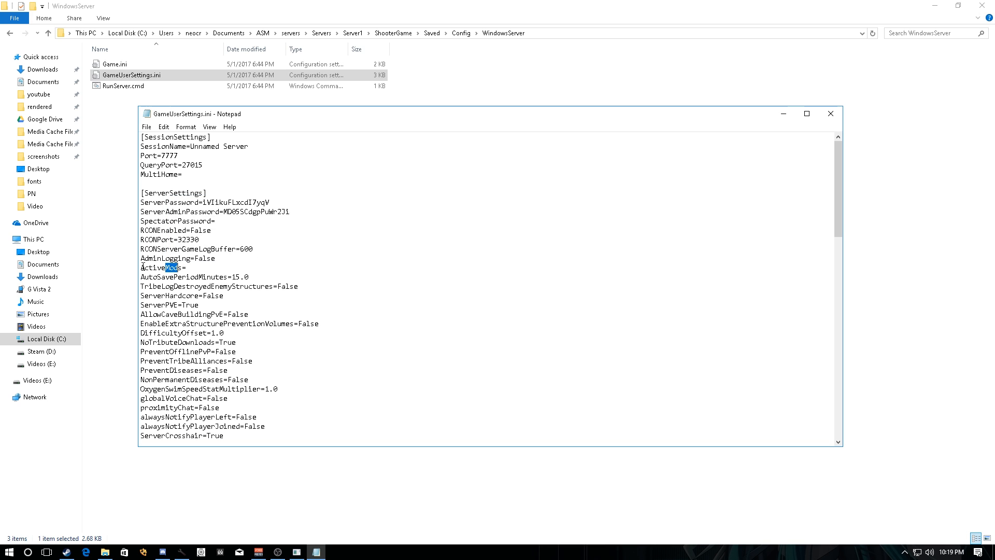
{"action": "left_click_drag", "start_coordinate": [140, 268], "coordinate": [195, 267]}
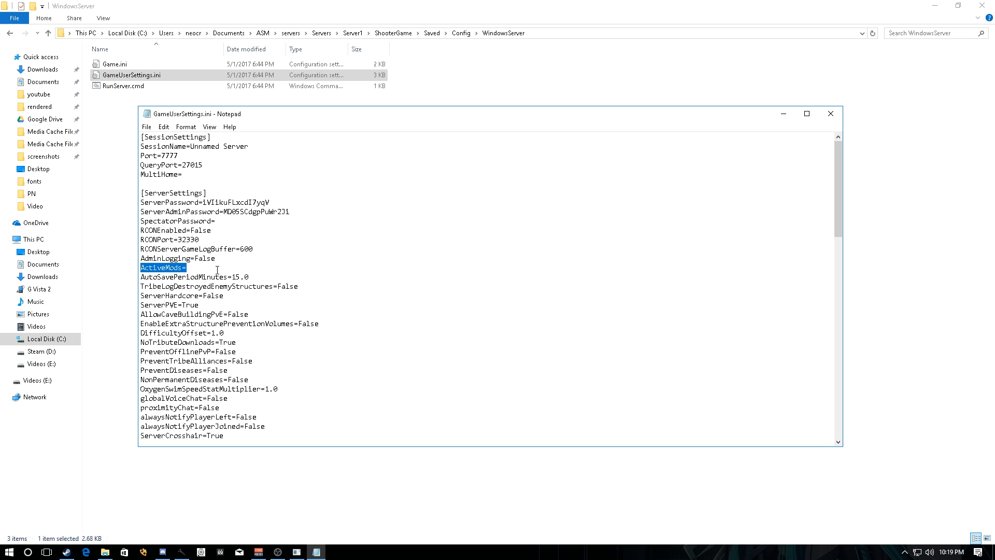
{"action": "left_click", "coordinate": [183, 267]}
Examine the remaining settings in GameUserSettings.ini, highlight the server admin password value, and close the file without editing it
{"action": "scroll", "coordinate": [259, 307], "scroll_direction": "down", "scroll_amount": 5}
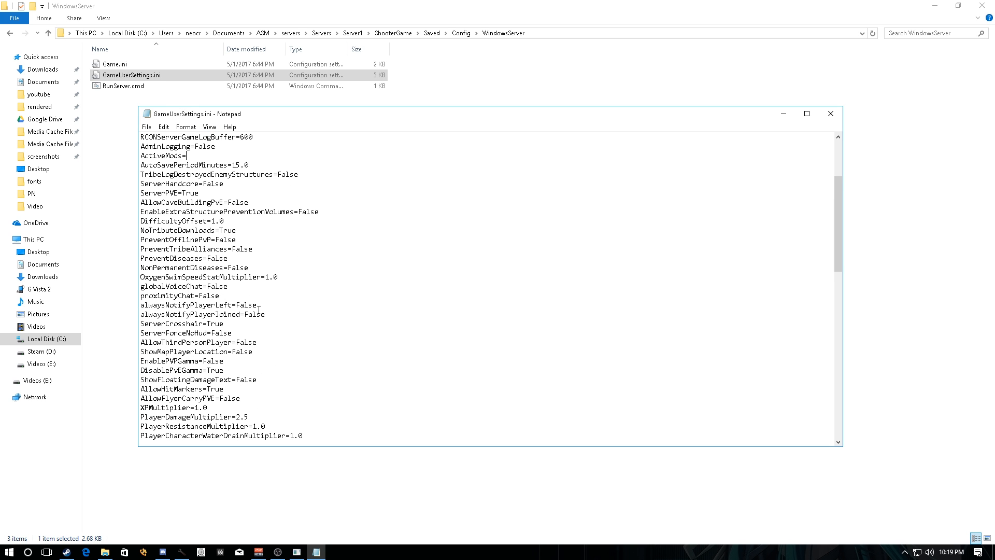
{"action": "scroll", "coordinate": [264, 309], "scroll_direction": "up", "scroll_amount": 5}
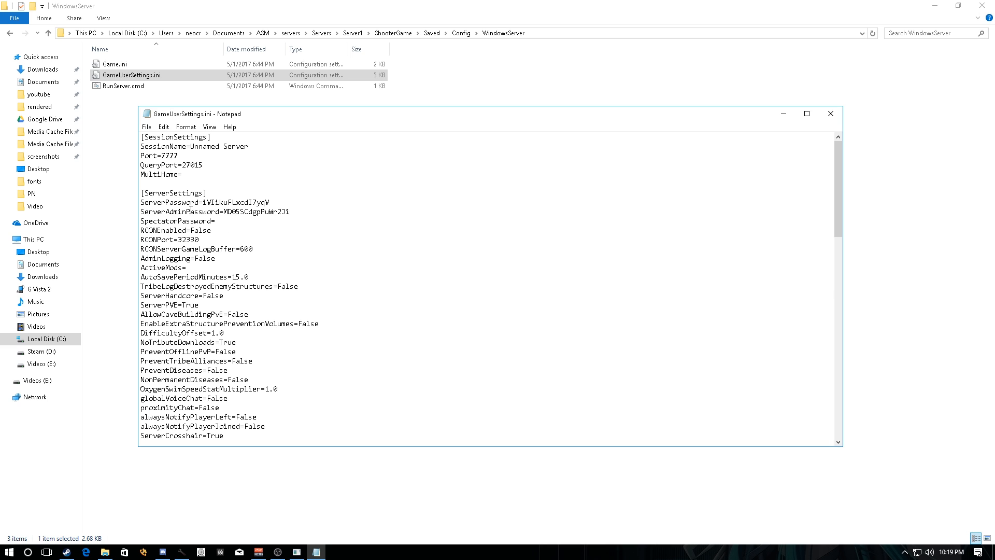
{"action": "left_click_drag", "start_coordinate": [224, 211], "coordinate": [303, 212]}
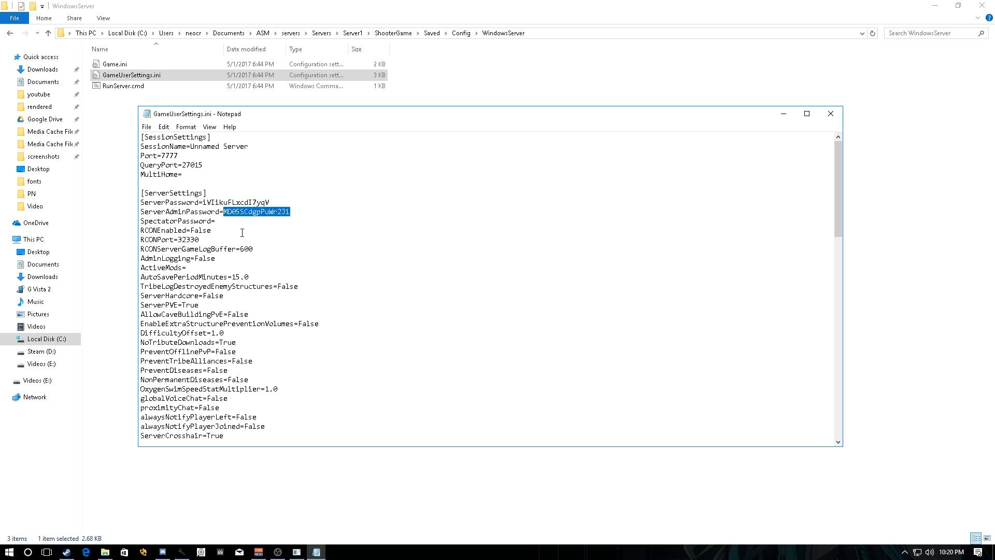
{"action": "scroll", "coordinate": [242, 233], "scroll_direction": "down", "scroll_amount": 8}
{"action": "scroll", "coordinate": [243, 236], "scroll_direction": "up", "scroll_amount": 6}
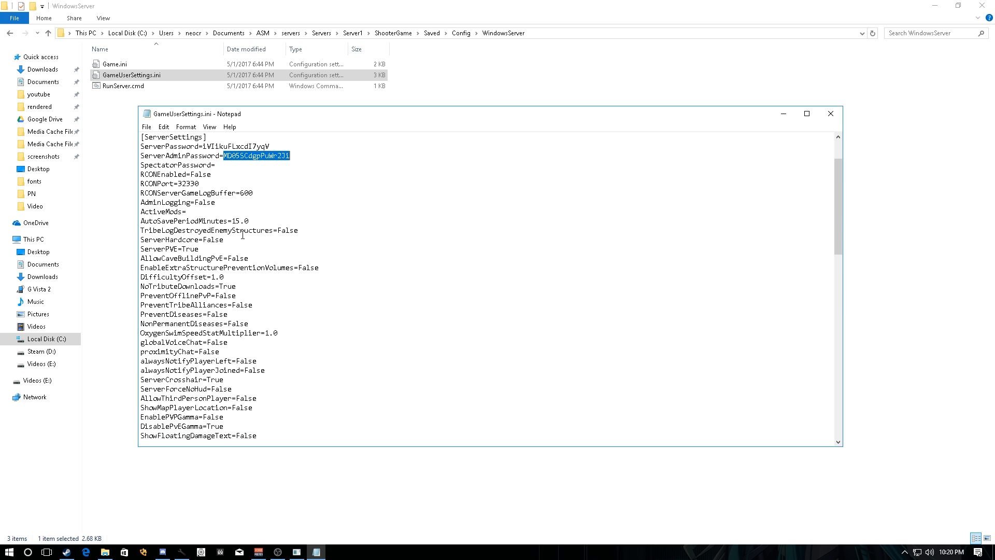
{"action": "scroll", "coordinate": [243, 235], "scroll_direction": "down", "scroll_amount": 20}
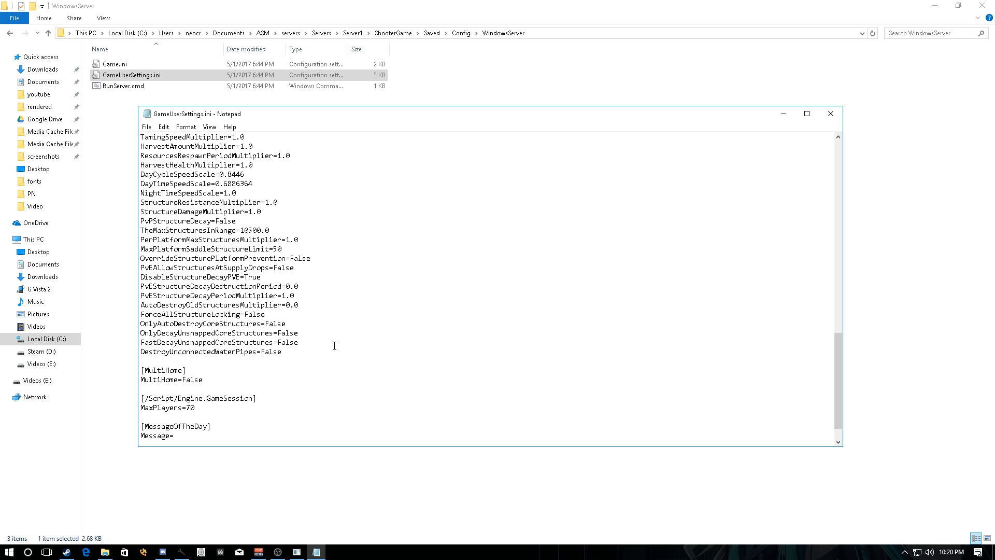
{"action": "scroll", "coordinate": [333, 346], "scroll_direction": "up", "scroll_amount": 11}
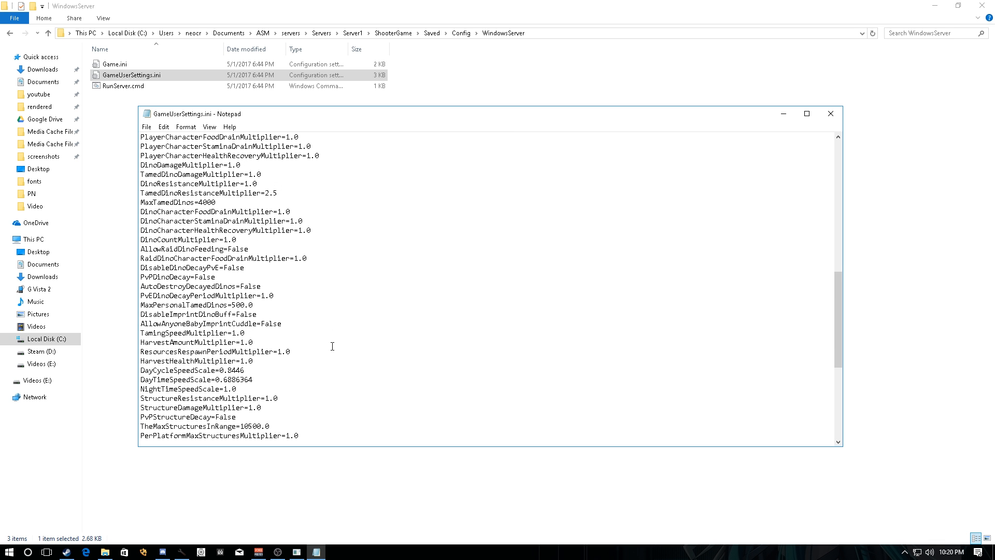
{"action": "scroll", "coordinate": [332, 346], "scroll_direction": "up", "scroll_amount": 15}
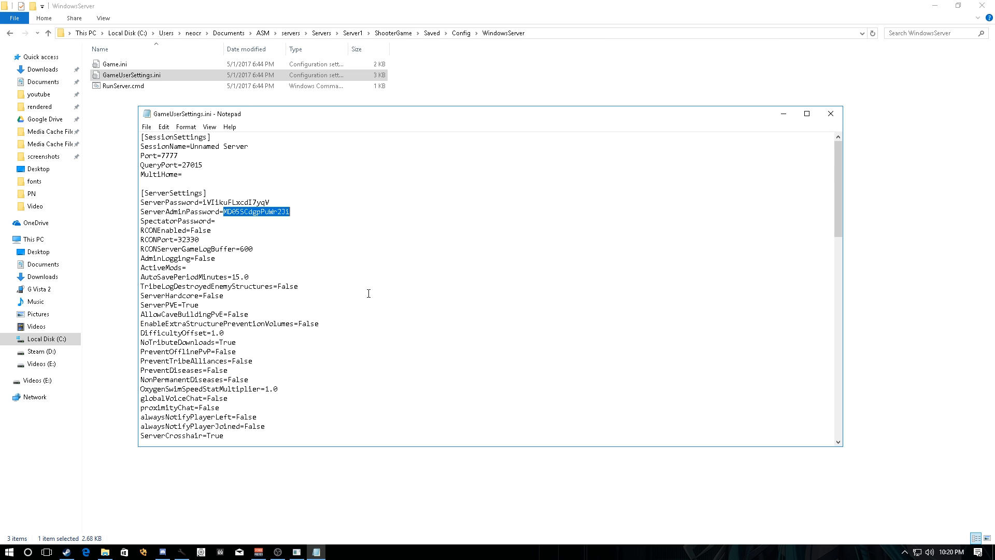
{"action": "scroll", "coordinate": [367, 298], "scroll_direction": "down", "scroll_amount": 20}
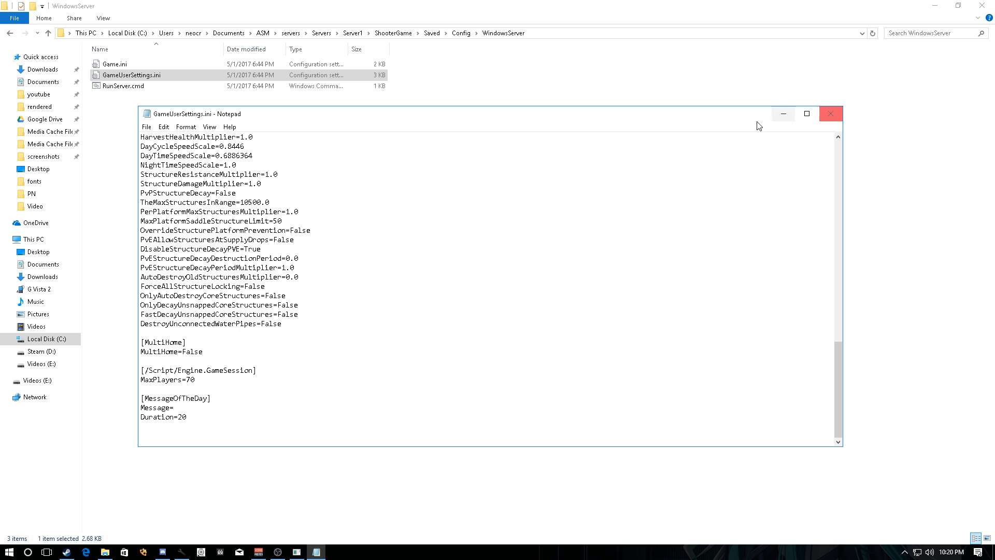
{"action": "mouse_move", "coordinate": [70, 552]}
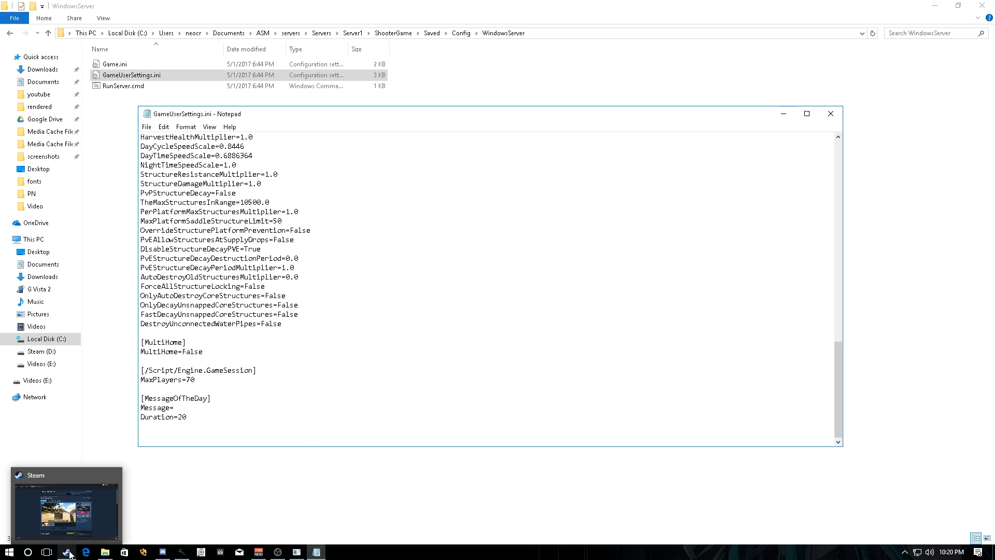
{"action": "left_click", "coordinate": [830, 115]}
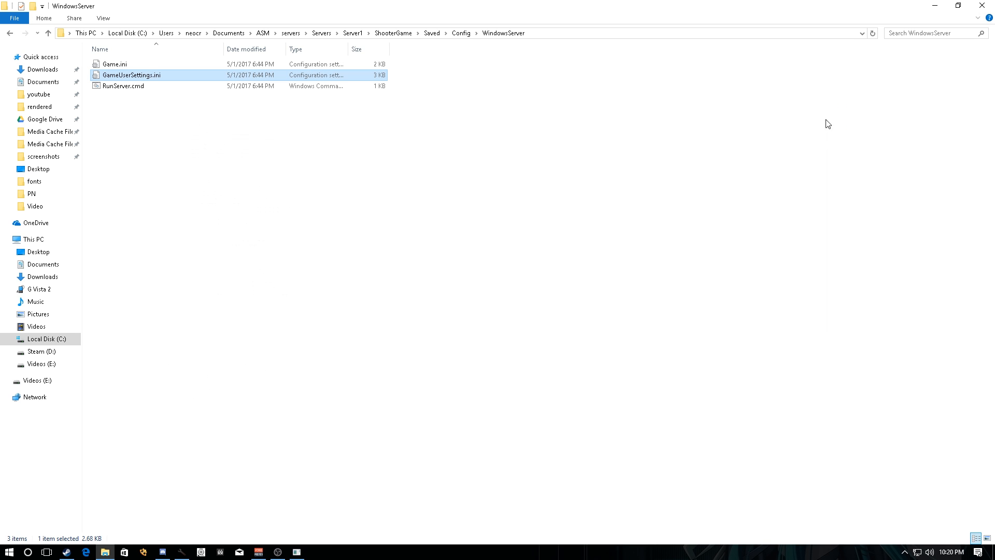
Switch to Steam and read the description and feature list on the Structures Plus (S+) Workshop page
{"action": "mouse_move", "coordinate": [66, 552]}
{"action": "left_click", "coordinate": [78, 521]}
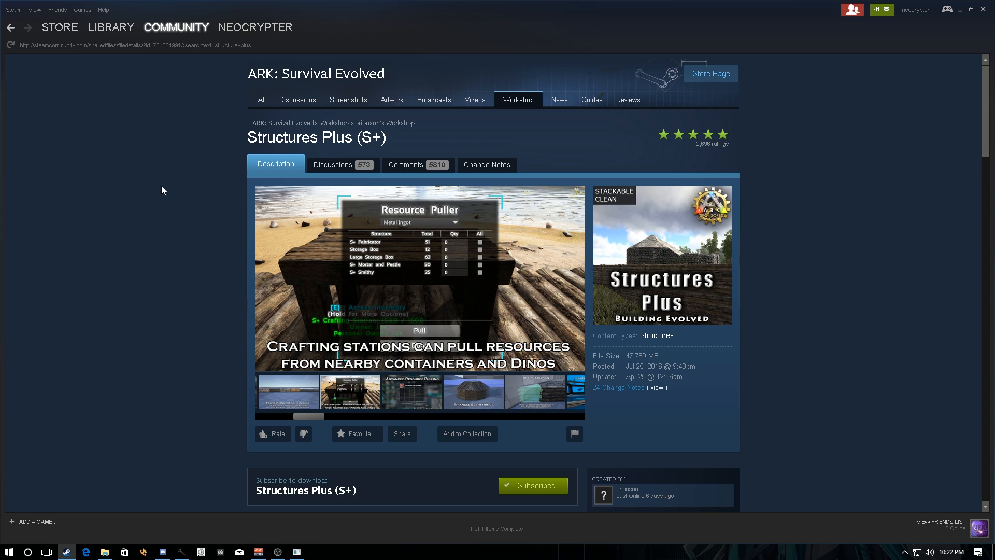
{"action": "scroll", "coordinate": [161, 191], "scroll_direction": "down", "scroll_amount": 4}
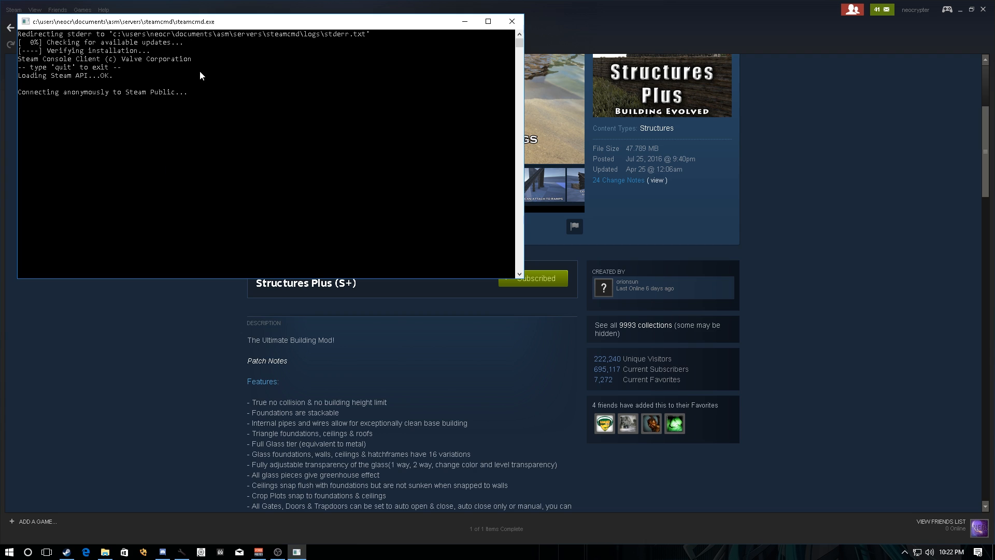
{"action": "left_click", "coordinate": [142, 353]}
{"action": "scroll", "coordinate": [162, 233], "scroll_direction": "up", "scroll_amount": 3}
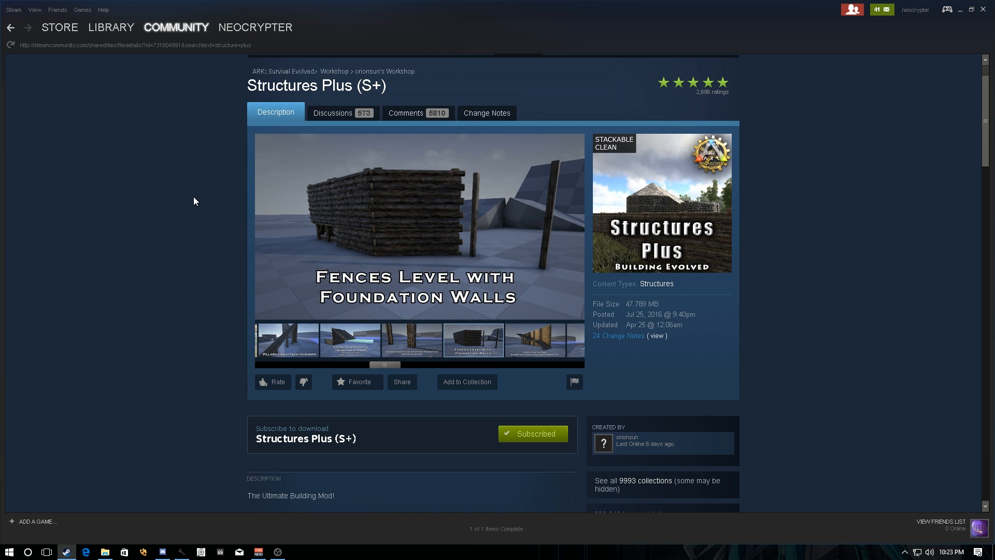
{"action": "scroll", "coordinate": [199, 211], "scroll_direction": "up", "scroll_amount": 1}
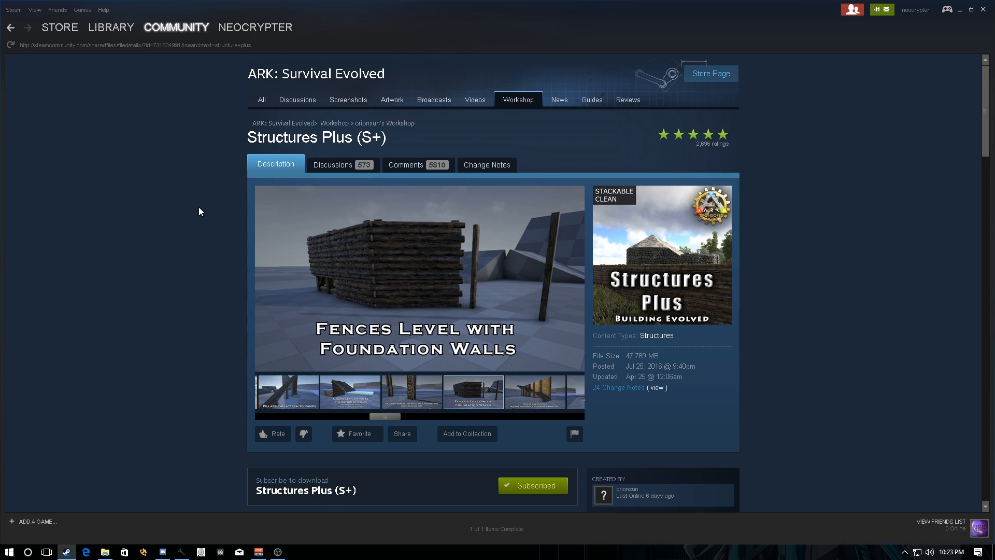
{"action": "scroll", "coordinate": [199, 211], "scroll_direction": "down", "scroll_amount": 6}
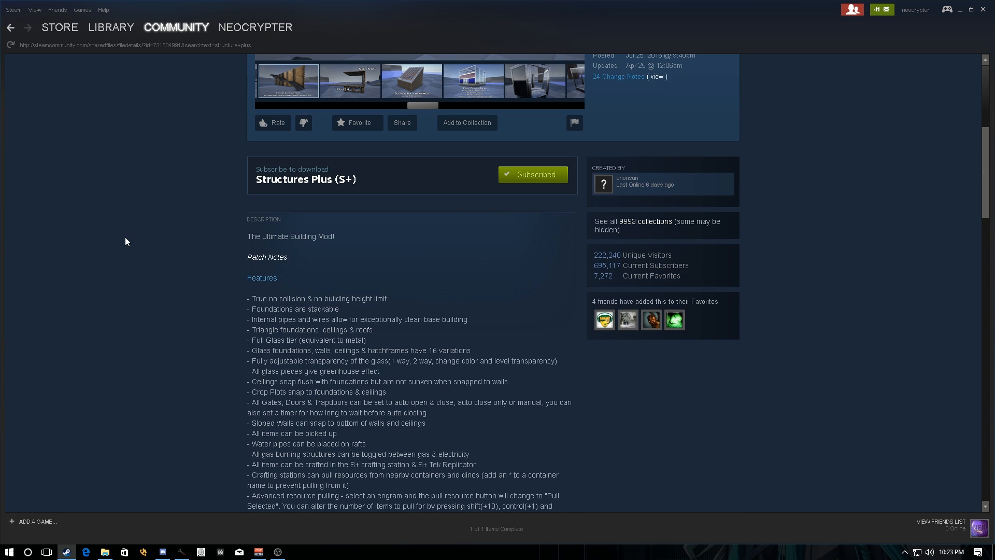
{"action": "scroll", "coordinate": [231, 236], "scroll_direction": "down", "scroll_amount": 3}
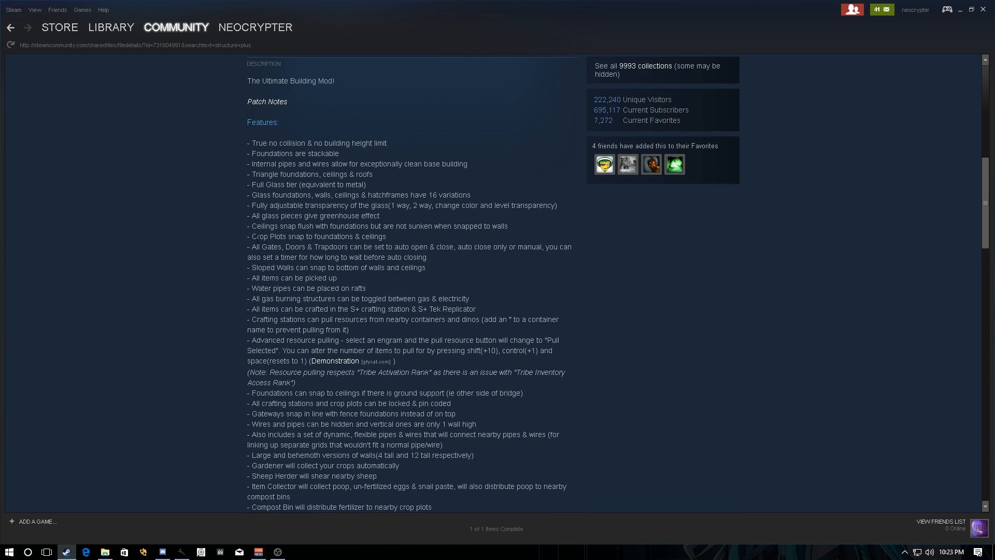
Open the Config Options discussion from the Structures Plus description and look over its default settings and their explanations
{"action": "scroll", "coordinate": [297, 278], "scroll_direction": "down", "scroll_amount": 5}
{"action": "scroll", "coordinate": [271, 296], "scroll_direction": "down", "scroll_amount": 1}
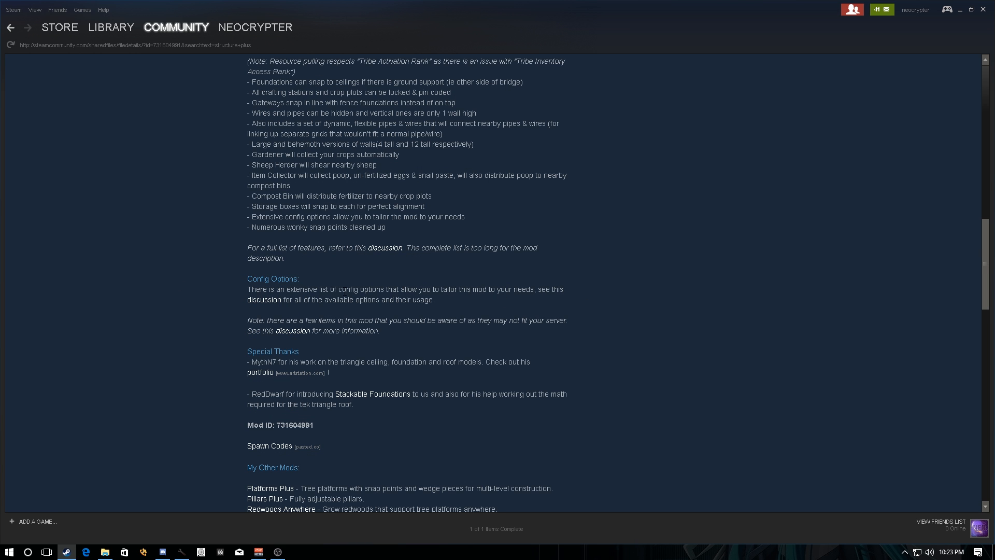
{"action": "left_click", "coordinate": [269, 301]}
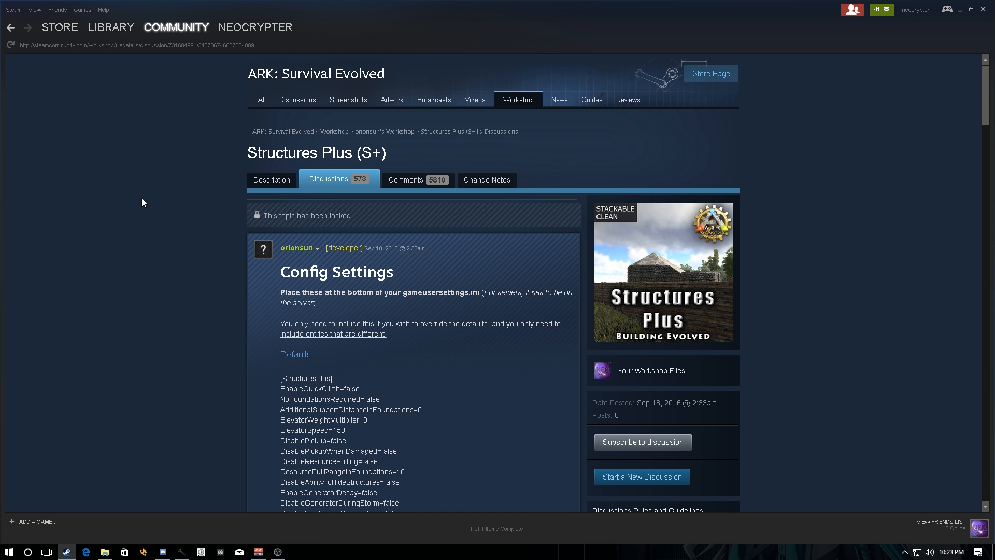
{"action": "scroll", "coordinate": [267, 324], "scroll_direction": "down", "scroll_amount": 4}
{"action": "scroll", "coordinate": [288, 300], "scroll_direction": "down", "scroll_amount": 8}
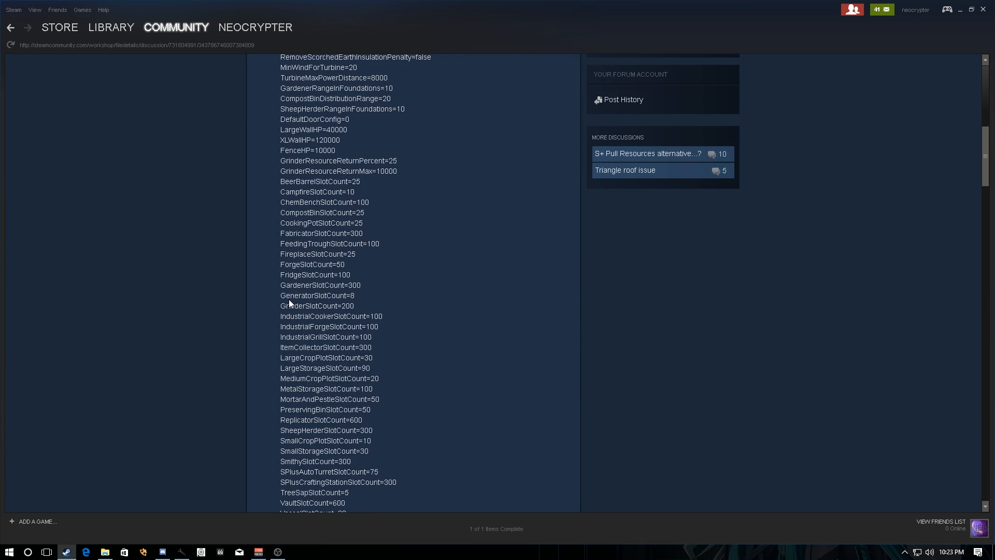
{"action": "scroll", "coordinate": [298, 296], "scroll_direction": "down", "scroll_amount": 5}
{"action": "scroll", "coordinate": [310, 299], "scroll_direction": "up", "scroll_amount": 6}
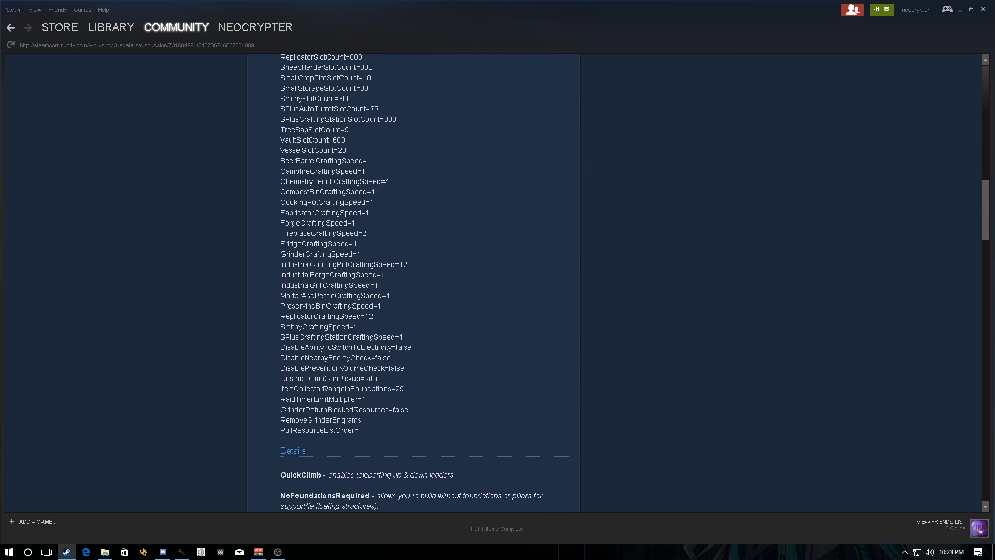
{"action": "scroll", "coordinate": [309, 301], "scroll_direction": "up", "scroll_amount": 15}
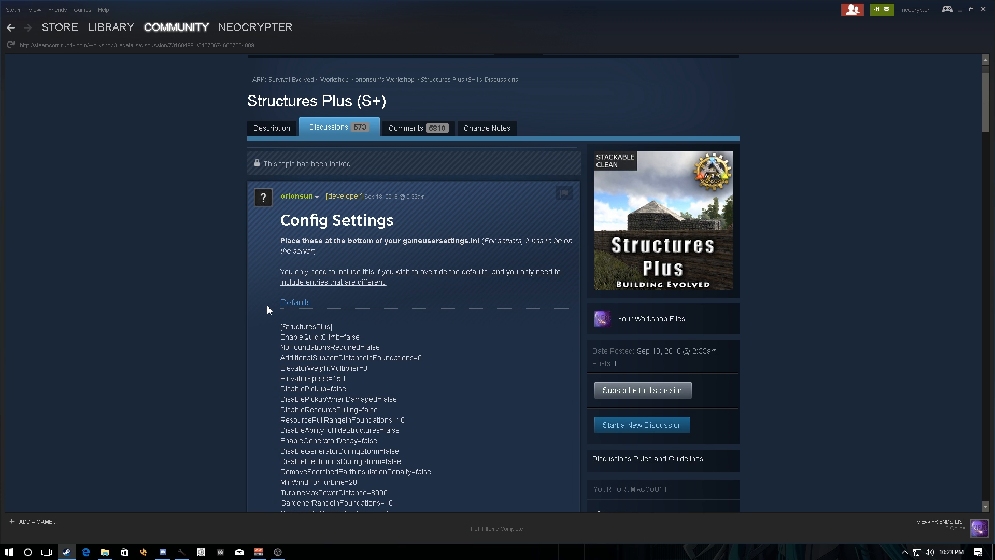
{"action": "scroll", "coordinate": [274, 321], "scroll_direction": "down", "scroll_amount": 15}
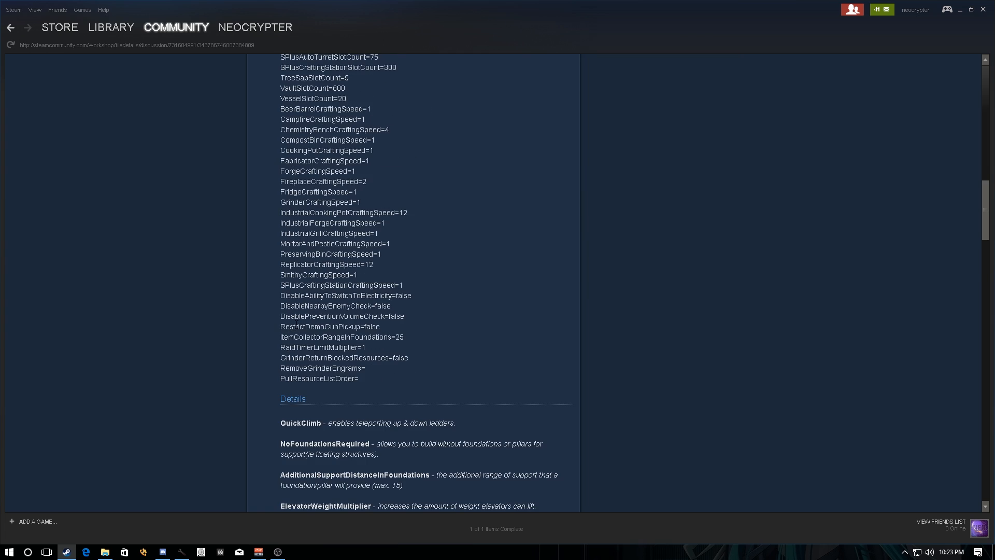
{"action": "scroll", "coordinate": [295, 296], "scroll_direction": "down", "scroll_amount": 5}
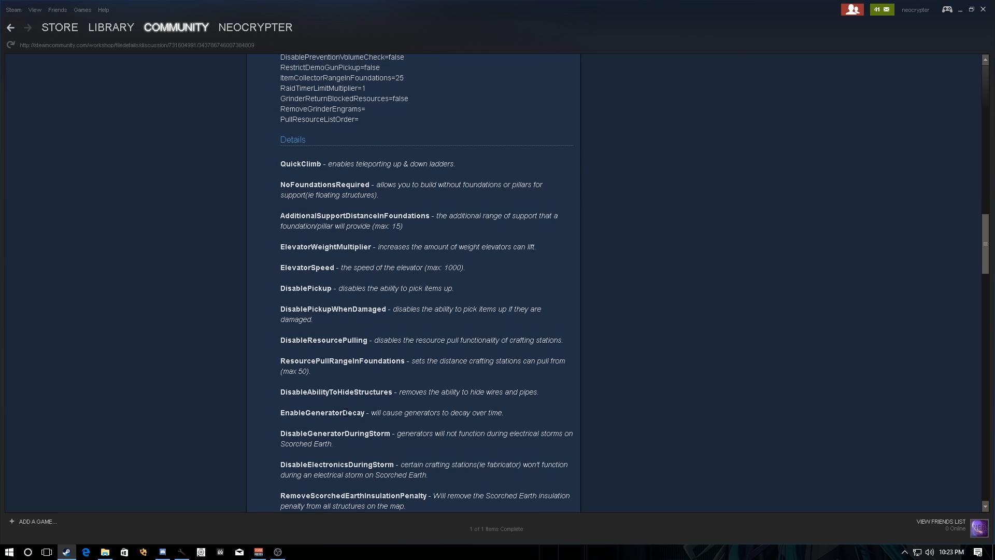
Copy the [StructuresPlus] section heading from the start of the defaults list
{"action": "scroll", "coordinate": [343, 409], "scroll_direction": "up", "scroll_amount": 20}
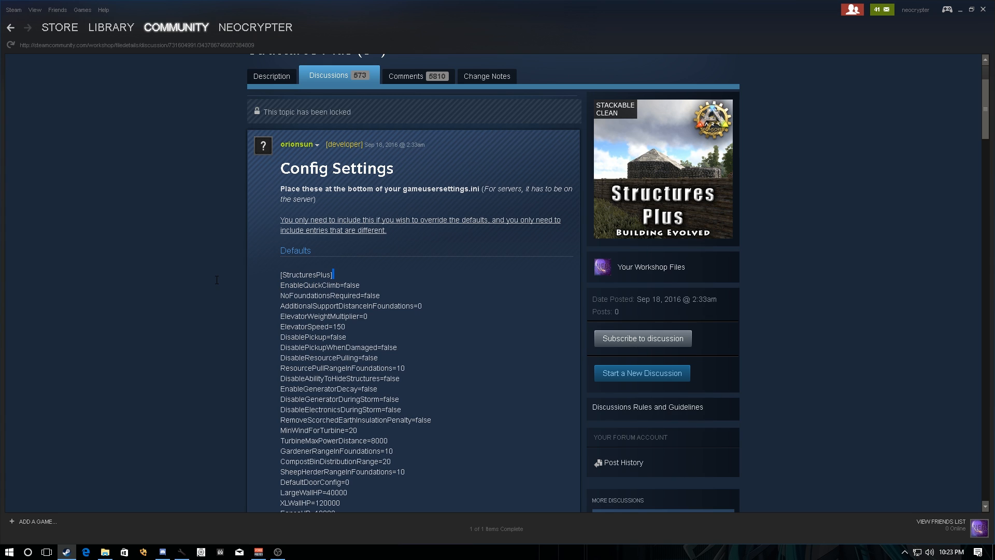
{"action": "left_click_drag", "start_coordinate": [336, 275], "coordinate": [278, 276]}
{"action": "key", "text": "ctrl+c"}
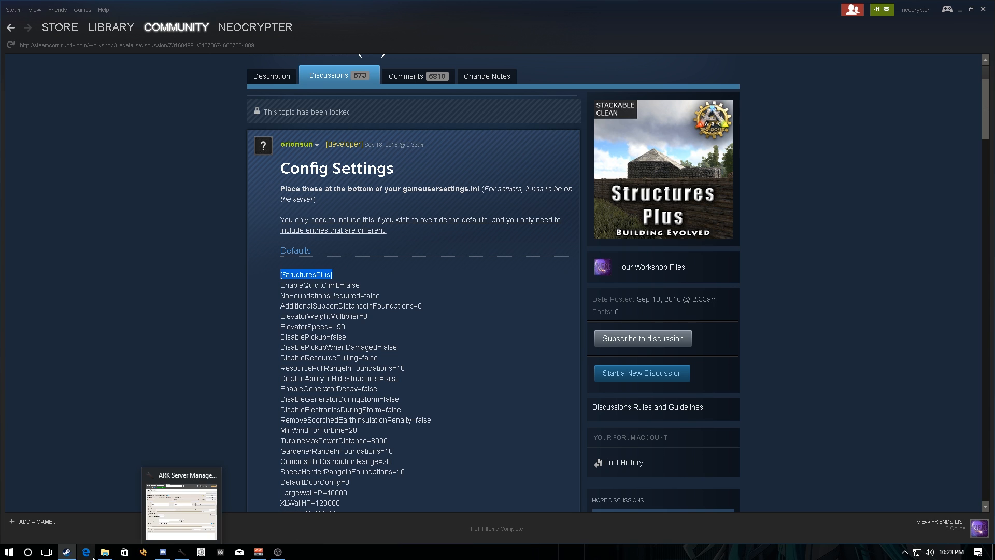
Switch to ARK Server Manager, close the update progress window, and open the server's installation folder
{"action": "left_click", "coordinate": [178, 554]}
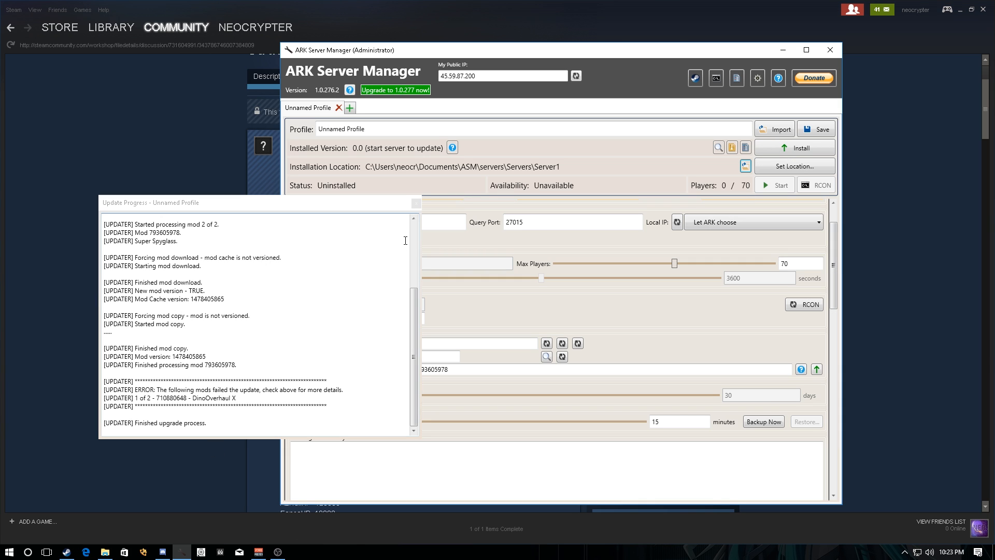
{"action": "left_click", "coordinate": [416, 204]}
{"action": "left_click", "coordinate": [416, 204]}
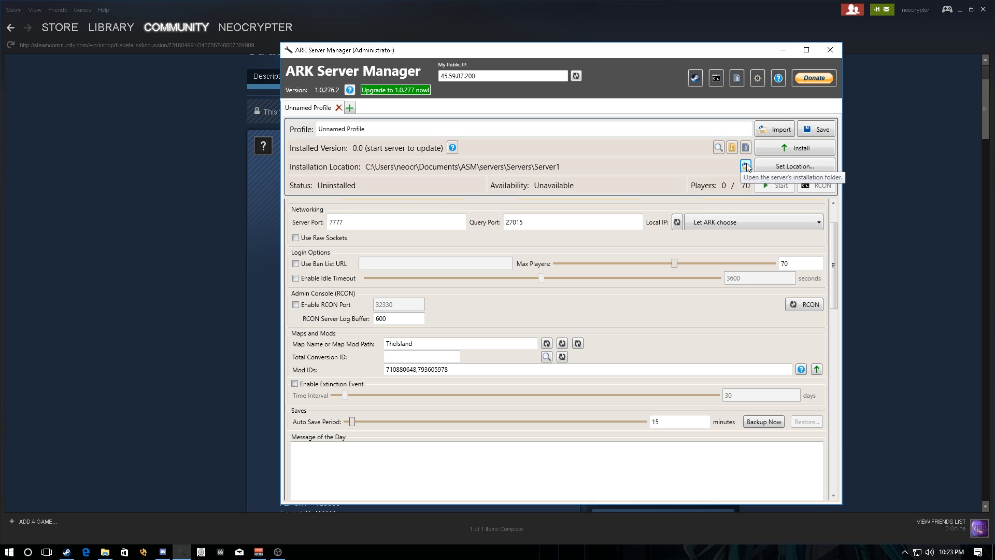
{"action": "left_click", "coordinate": [746, 166]}
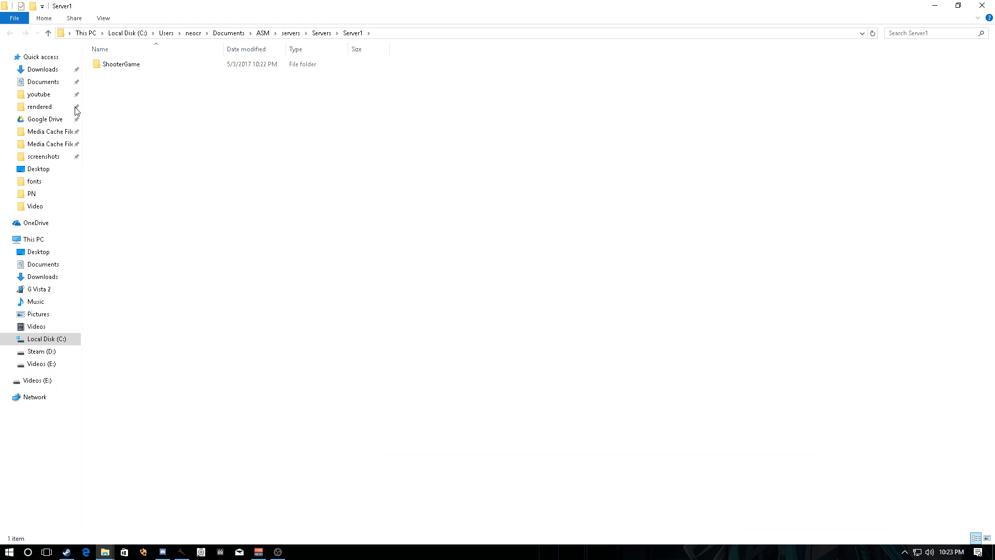
Open GameUserSettings.ini from the server's ShooterGame\Saved\Config\WindowsServer folder
{"action": "double_click", "coordinate": [138, 66]}
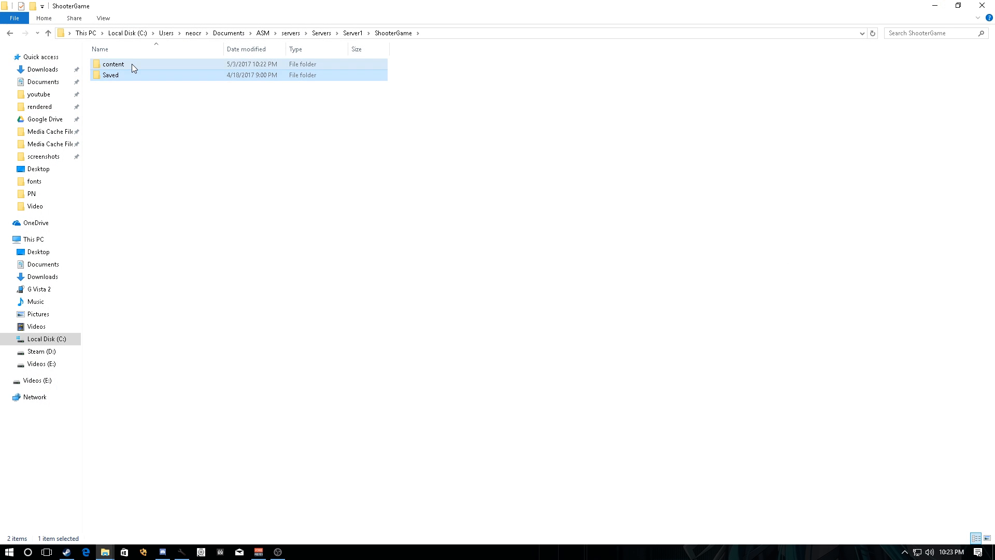
{"action": "double_click", "coordinate": [131, 65]}
{"action": "left_click", "coordinate": [109, 67]}
{"action": "left_click", "coordinate": [48, 32]}
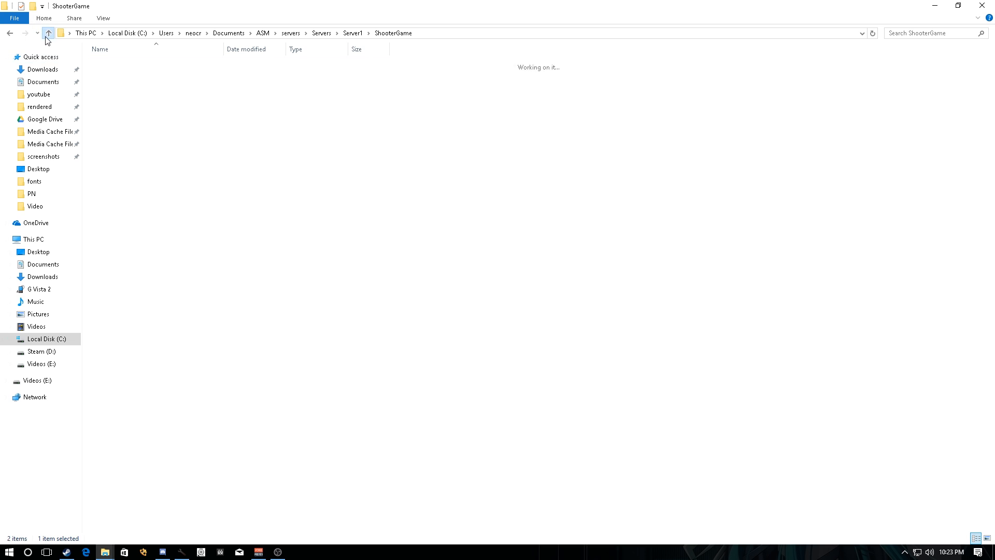
{"action": "left_click", "coordinate": [47, 32]}
{"action": "double_click", "coordinate": [125, 65]}
{"action": "double_click", "coordinate": [123, 77]}
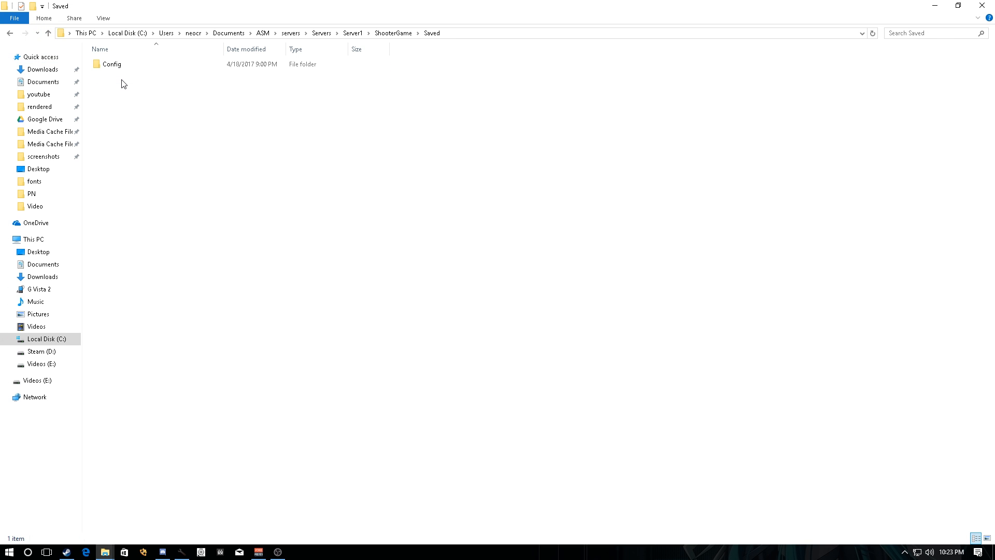
{"action": "double_click", "coordinate": [122, 65]}
{"action": "double_click", "coordinate": [124, 67]}
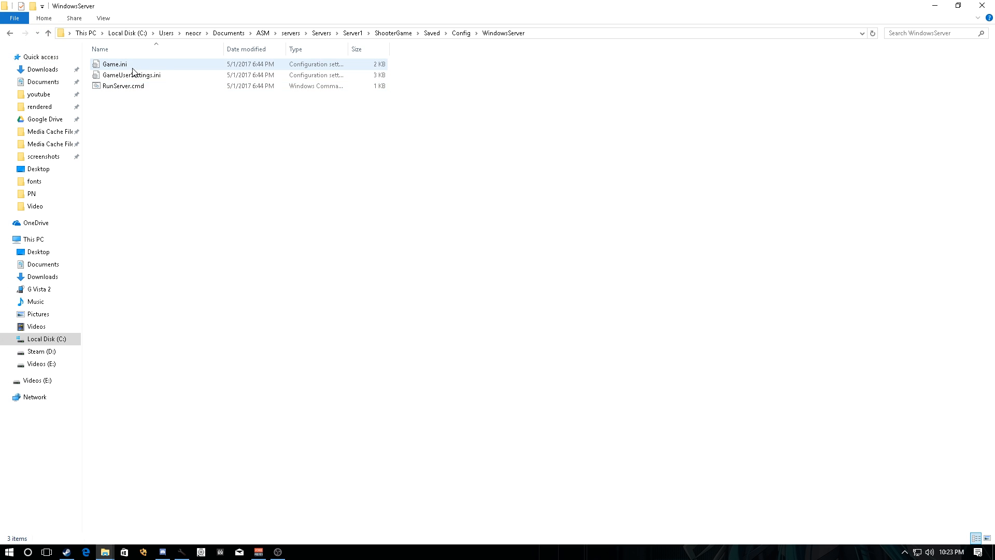
{"action": "double_click", "coordinate": [138, 75]}
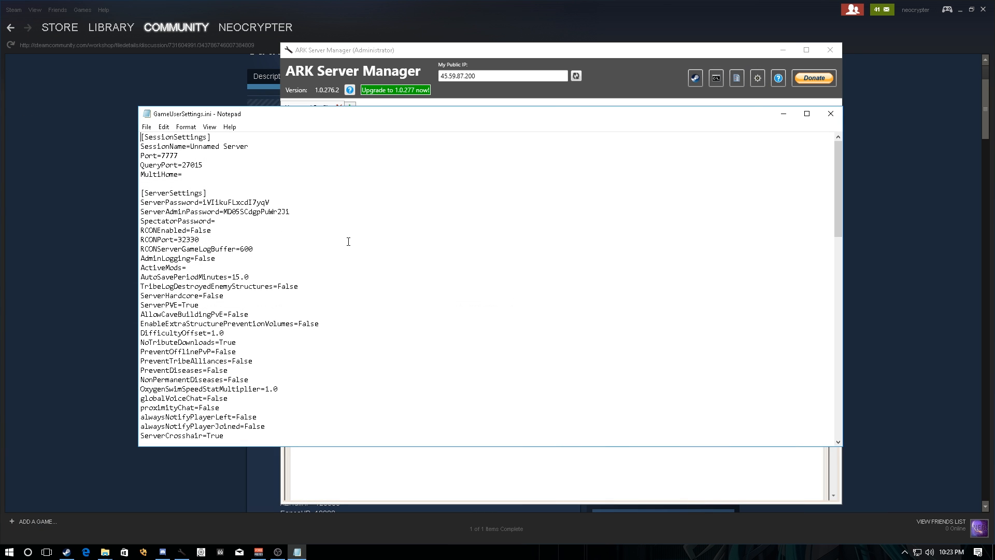
Paste the [StructuresPlus] heading at the end of GameUserSettings.ini, below the [MessageOfTheDay] section
{"action": "scroll", "coordinate": [349, 241], "scroll_direction": "down", "scroll_amount": 6}
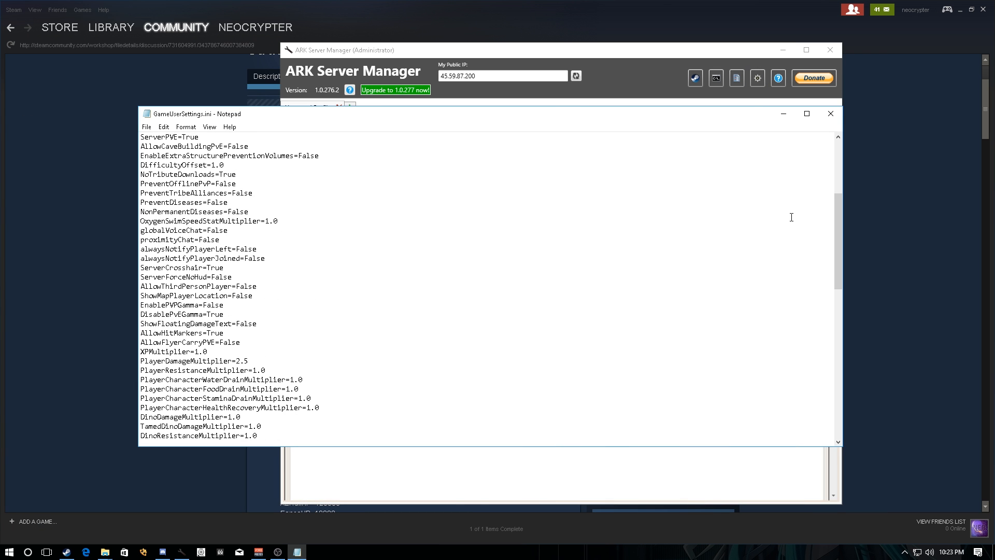
{"action": "left_click_drag", "start_coordinate": [836, 213], "coordinate": [838, 394]}
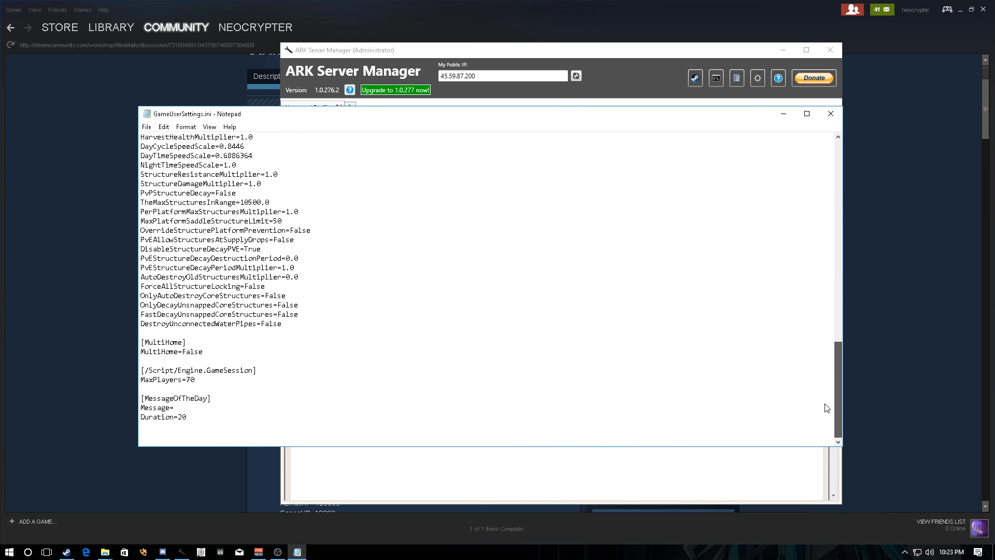
{"action": "left_click", "coordinate": [783, 50]}
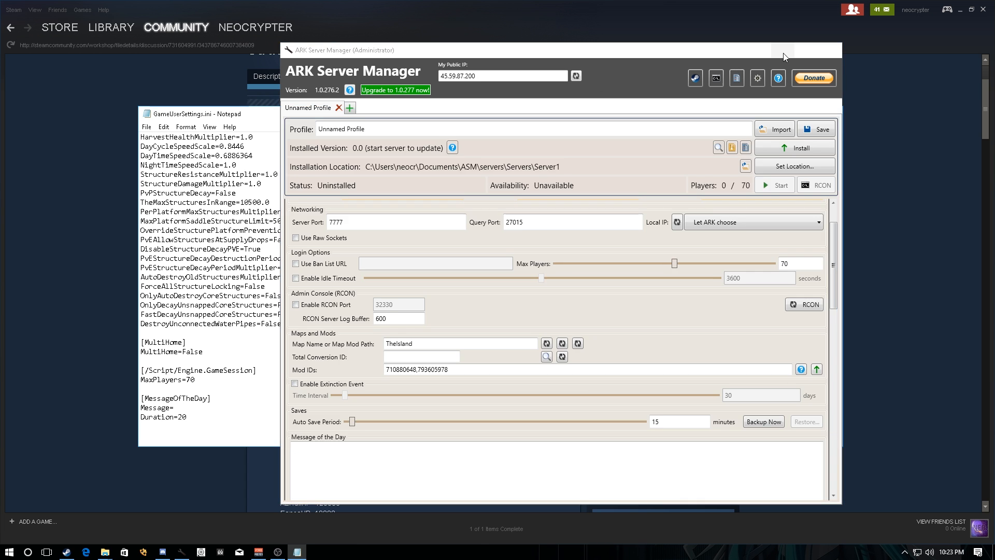
{"action": "left_click_drag", "start_coordinate": [441, 106], "coordinate": [559, 45]}
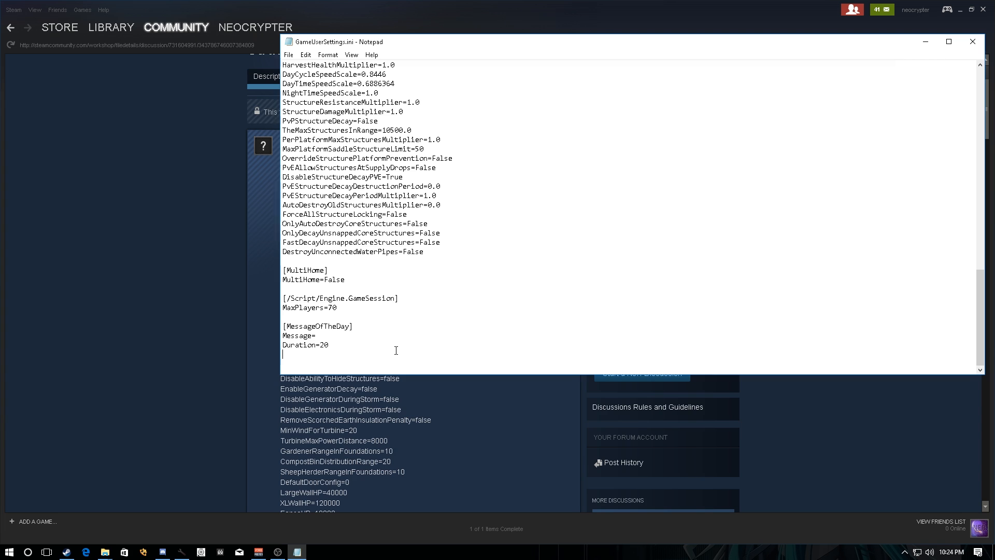
{"action": "key", "text": "ctrl+v"}
{"action": "scroll", "coordinate": [277, 383], "scroll_direction": "down", "scroll_amount": 4}
{"action": "scroll", "coordinate": [422, 337], "scroll_direction": "up", "scroll_amount": 4}
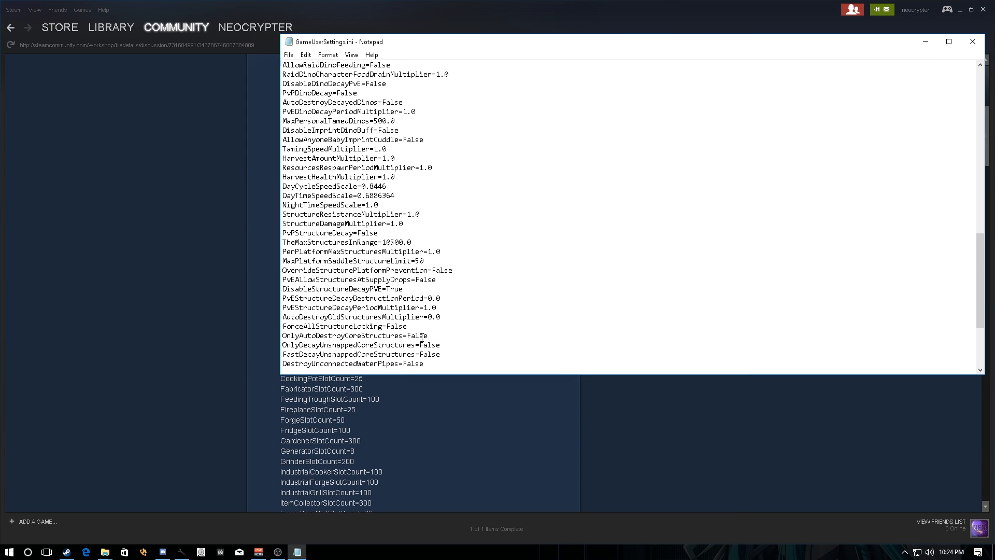
{"action": "scroll", "coordinate": [422, 338], "scroll_direction": "down", "scroll_amount": 4}
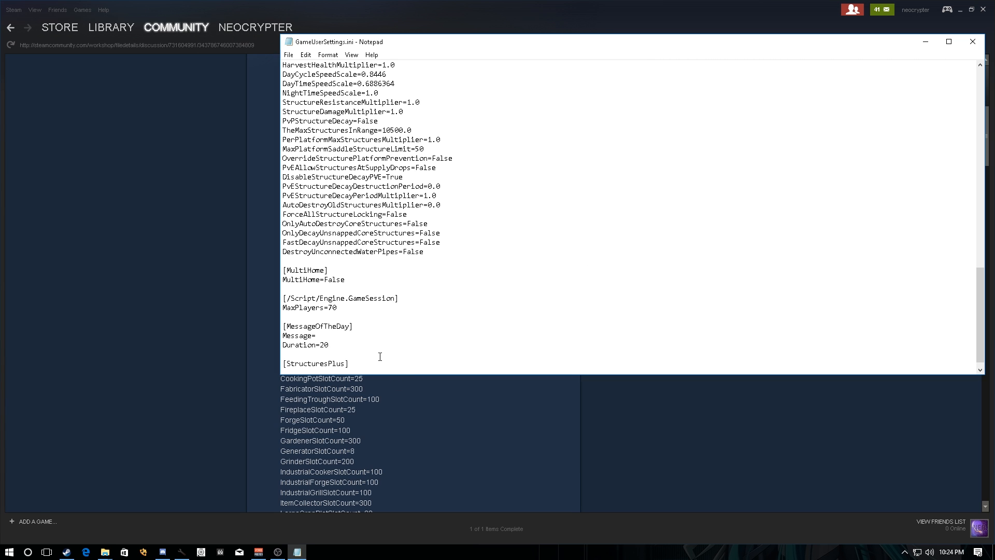
Return to the Config Settings discussion in Steam, highlight the whole block of default entries under [StructuresPlus], and clear the selection
{"action": "left_click", "coordinate": [153, 349]}
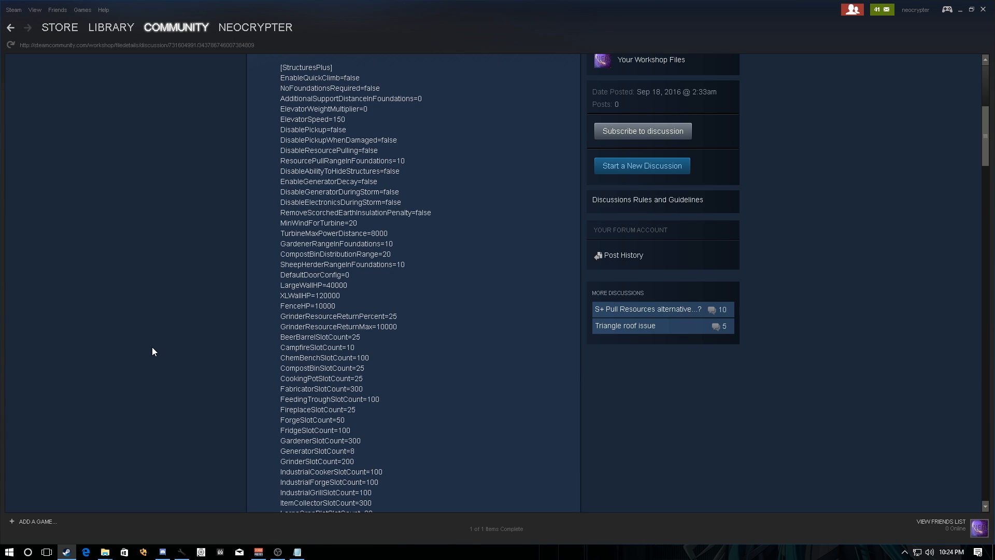
{"action": "scroll", "coordinate": [377, 294], "scroll_direction": "up", "scroll_amount": 3}
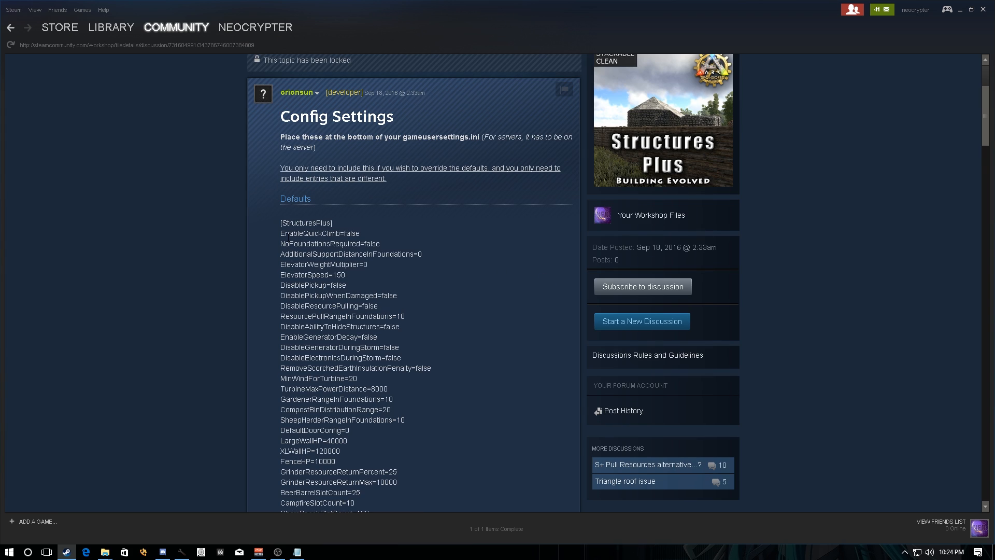
{"action": "scroll", "coordinate": [276, 253], "scroll_direction": "down", "scroll_amount": 2}
{"action": "left_click_drag", "start_coordinate": [272, 137], "coordinate": [398, 325]}
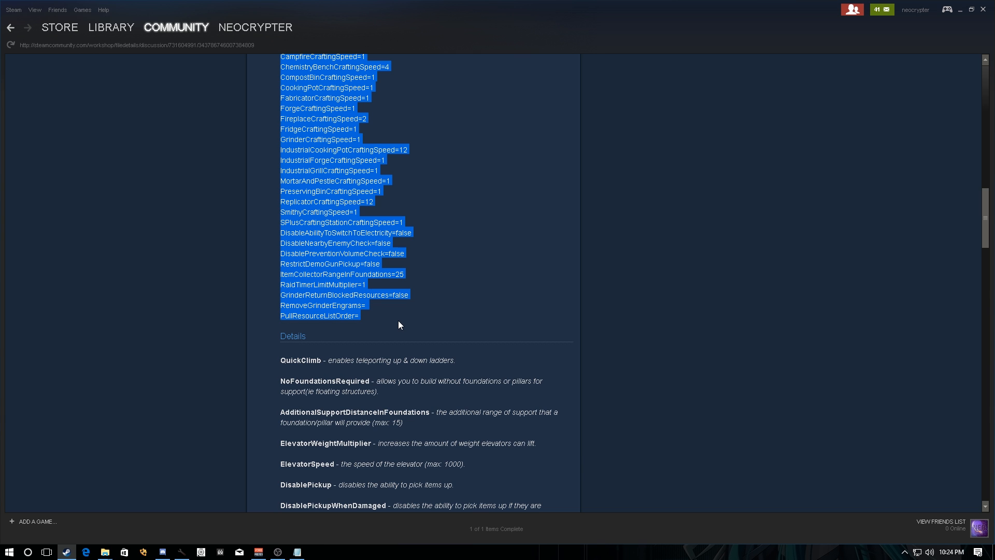
{"action": "scroll", "coordinate": [399, 325], "scroll_direction": "up", "scroll_amount": 15}
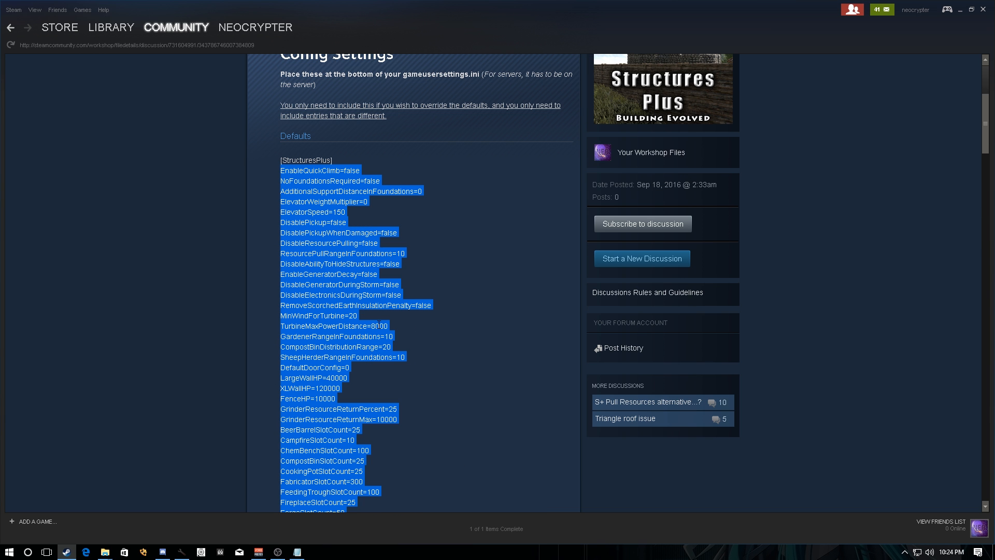
{"action": "left_click", "coordinate": [282, 191]}
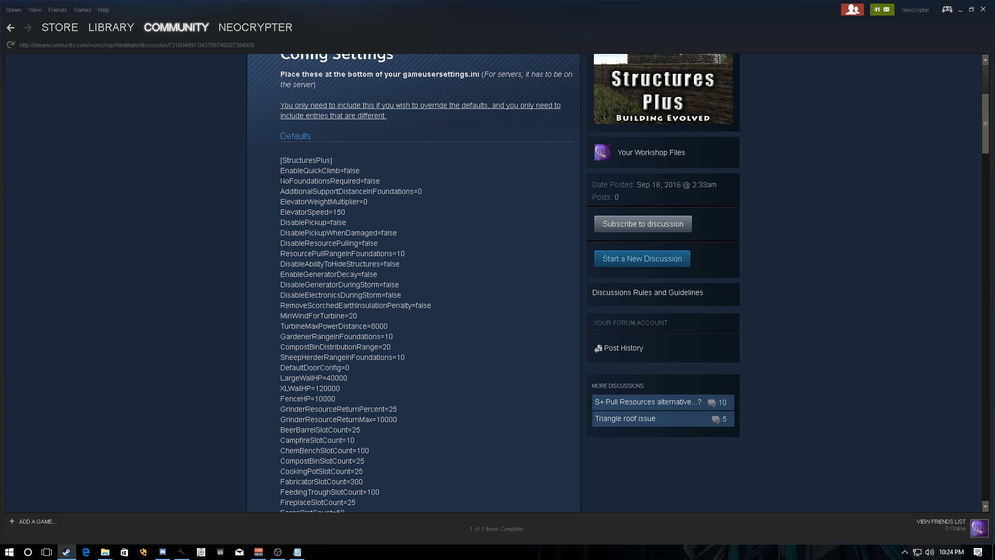
Copy the NoFoundationsRequired=false line from the defaults list
{"action": "left_click_drag", "start_coordinate": [280, 181], "coordinate": [394, 181]}
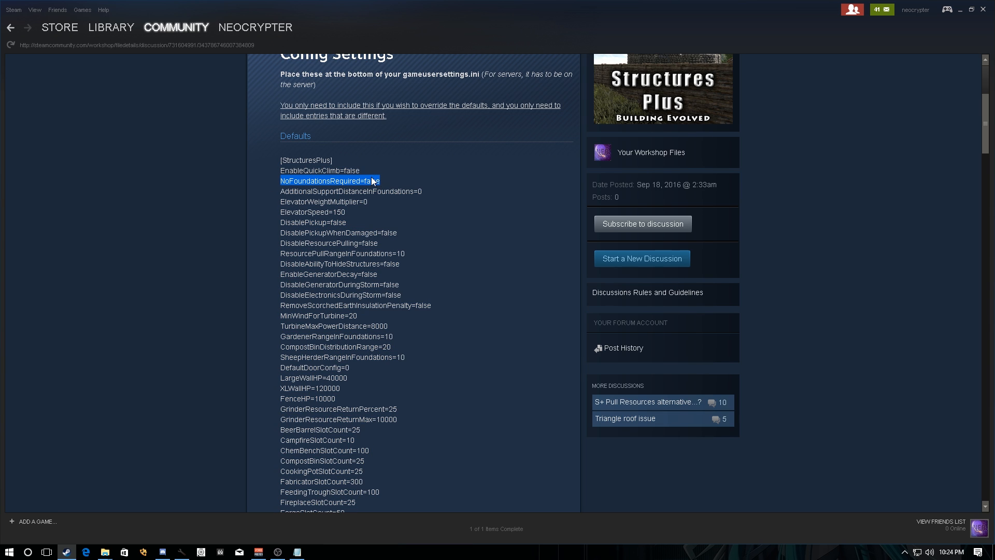
{"action": "right_click", "coordinate": [371, 178]}
{"action": "left_click", "coordinate": [393, 243]}
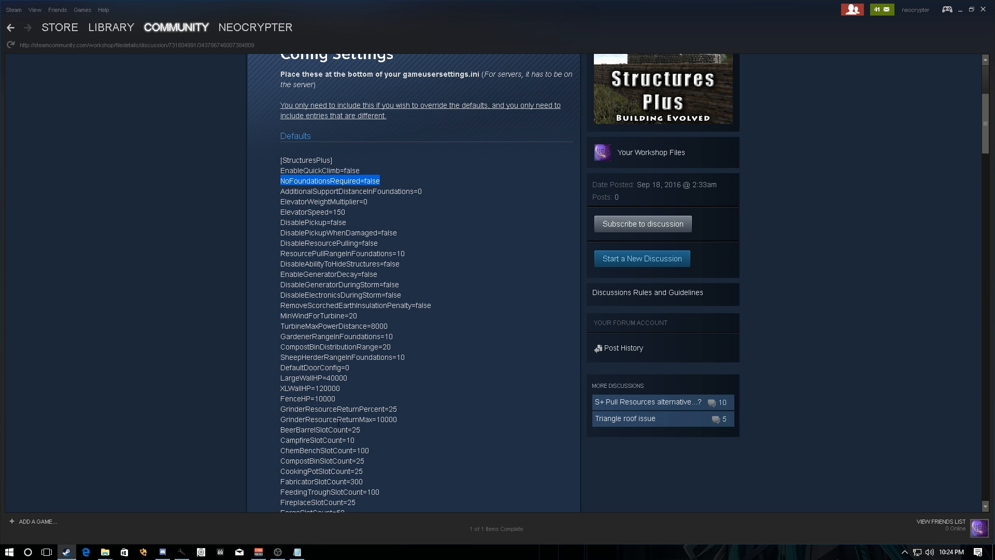
Paste the copied line under [StructuresPlus] in GameUserSettings.ini, set NoFoundationsRequired to True, and start a new line below it
{"action": "left_click", "coordinate": [297, 552]}
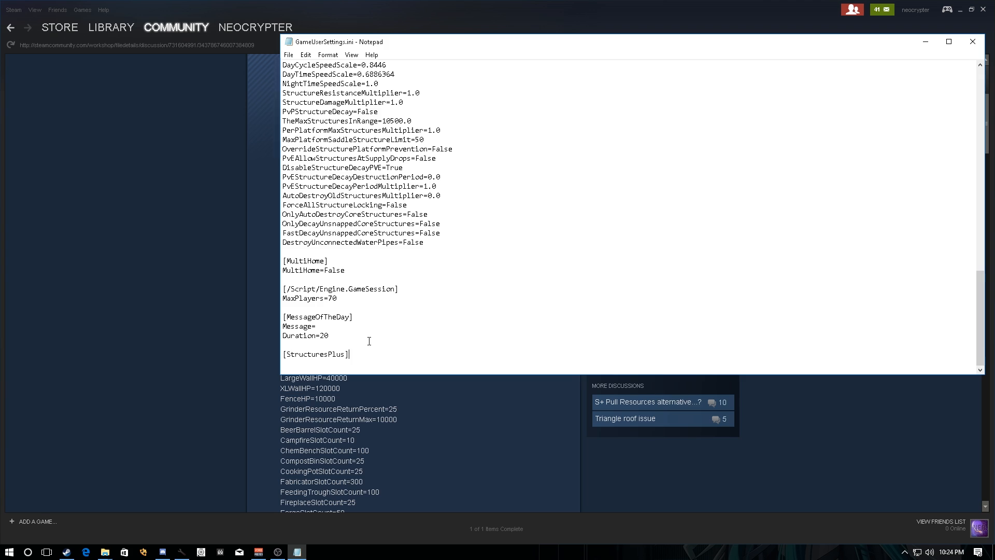
{"action": "key", "text": "ctrl+v"}
{"action": "left_click_drag", "start_coordinate": [376, 360], "coordinate": [397, 363]}
{"action": "type", "text": "True"}
{"action": "key", "text": "Return"}
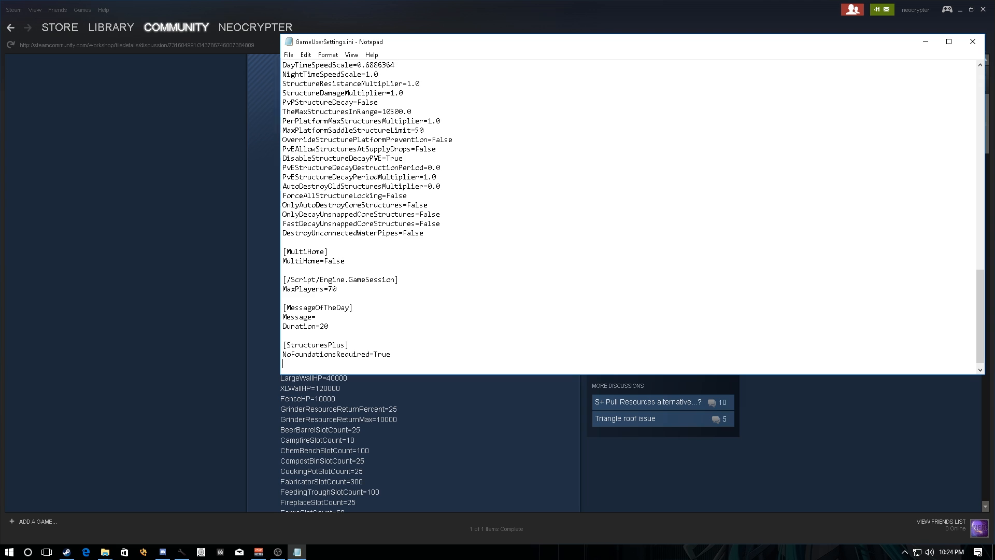
Switch back to the Steam discussion and look through the other Structures Plus defaults, including the slot counts
{"action": "left_click", "coordinate": [195, 439]}
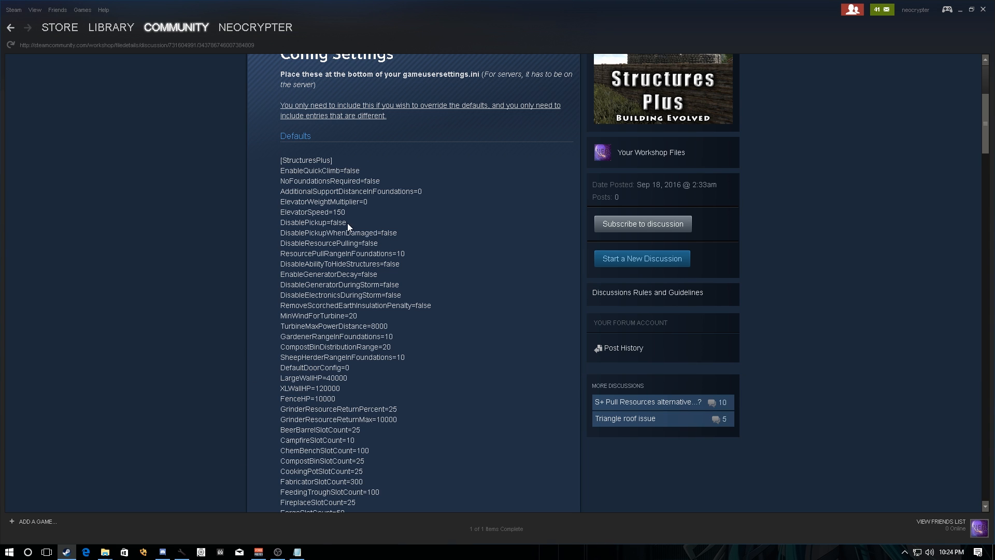
{"action": "scroll", "coordinate": [293, 369], "scroll_direction": "down", "scroll_amount": 1}
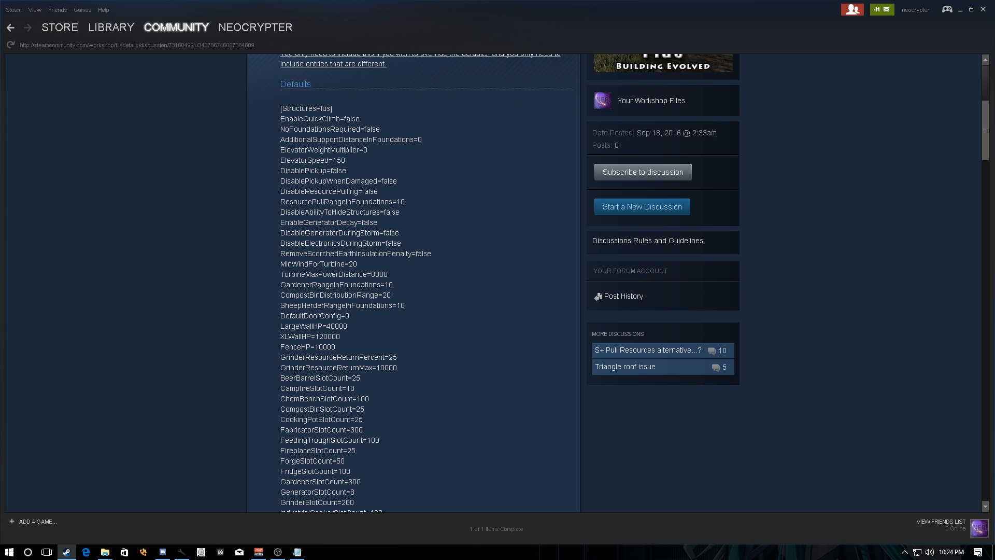
{"action": "scroll", "coordinate": [278, 333], "scroll_direction": "down", "scroll_amount": 3}
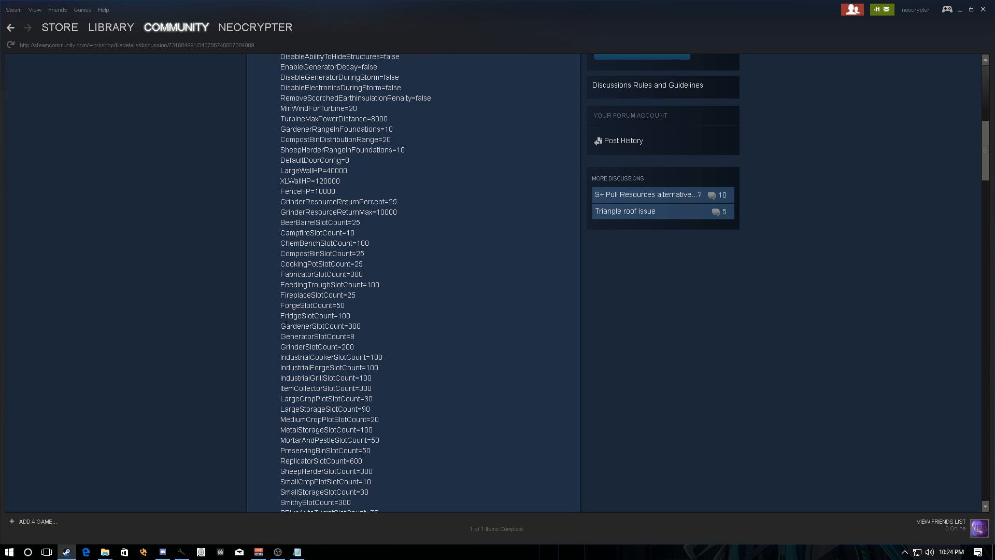
Copy the ForgeSlotCount=50 line from the Structures Plus defaults list
{"action": "left_click_drag", "start_coordinate": [281, 305], "coordinate": [366, 306]}
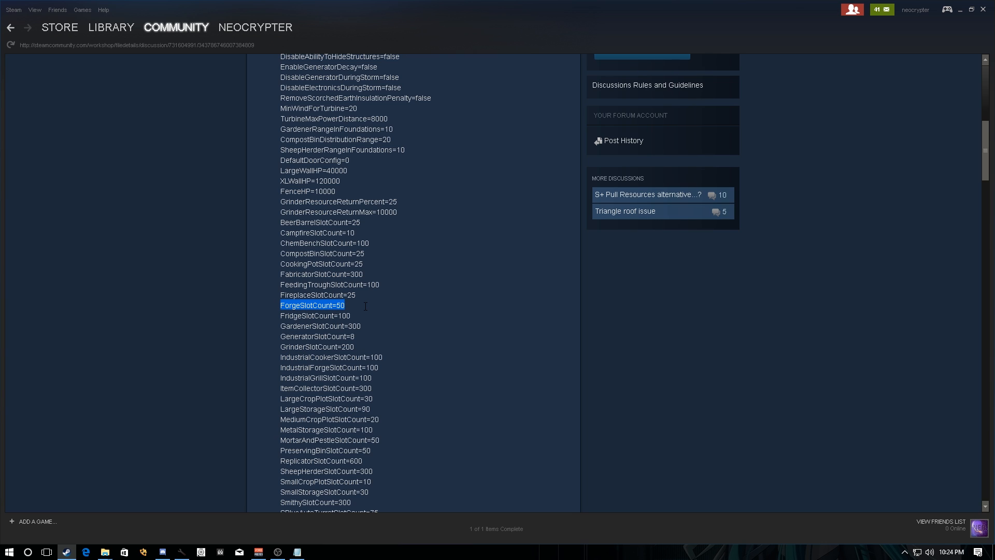
{"action": "right_click", "coordinate": [311, 307]}
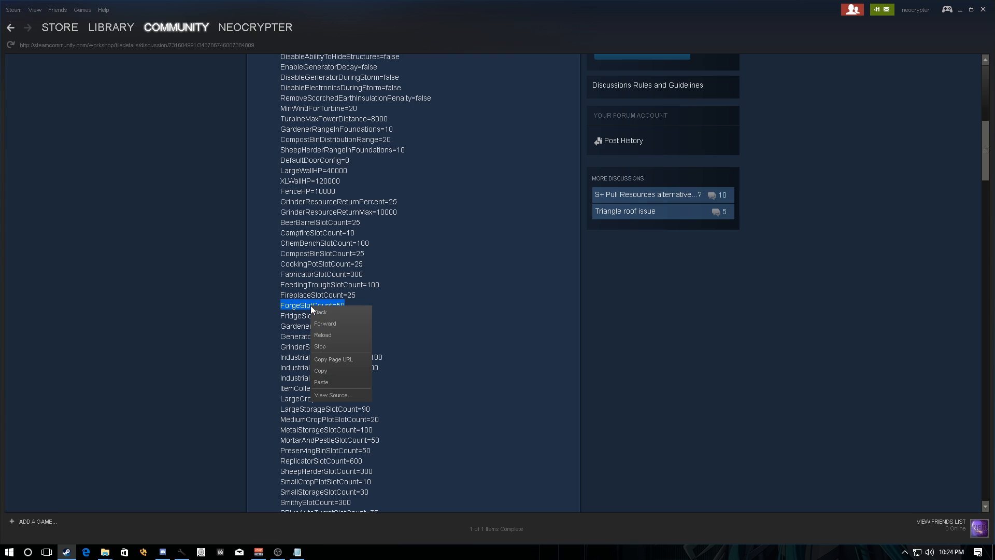
{"action": "left_click", "coordinate": [322, 370]}
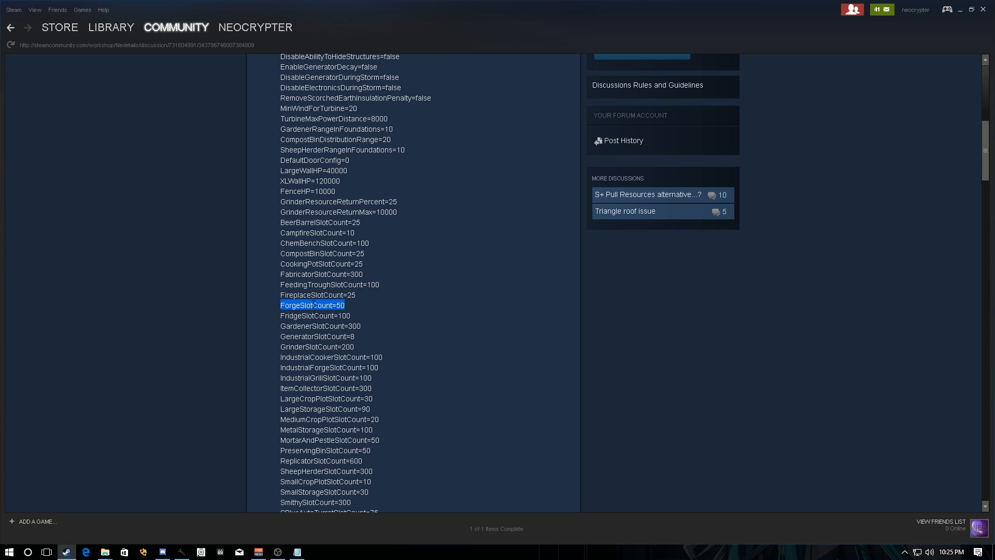
Look through the remaining Structures Plus defaults down to PullResourceListOrder, highlight that last entry, and return to the start of the list
{"action": "scroll", "coordinate": [316, 295], "scroll_direction": "down", "scroll_amount": 1}
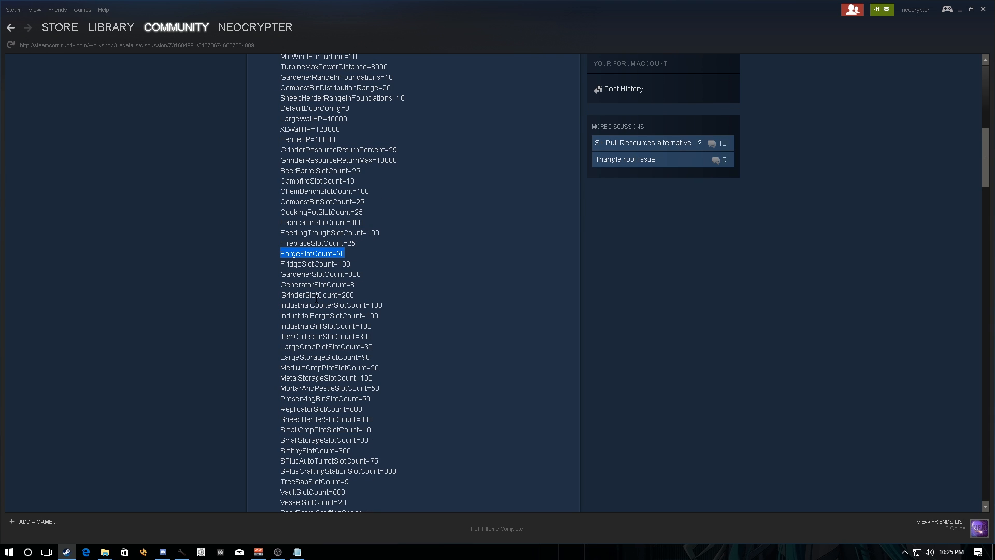
{"action": "scroll", "coordinate": [316, 295], "scroll_direction": "down", "scroll_amount": 1}
{"action": "scroll", "coordinate": [313, 306], "scroll_direction": "down", "scroll_amount": 2}
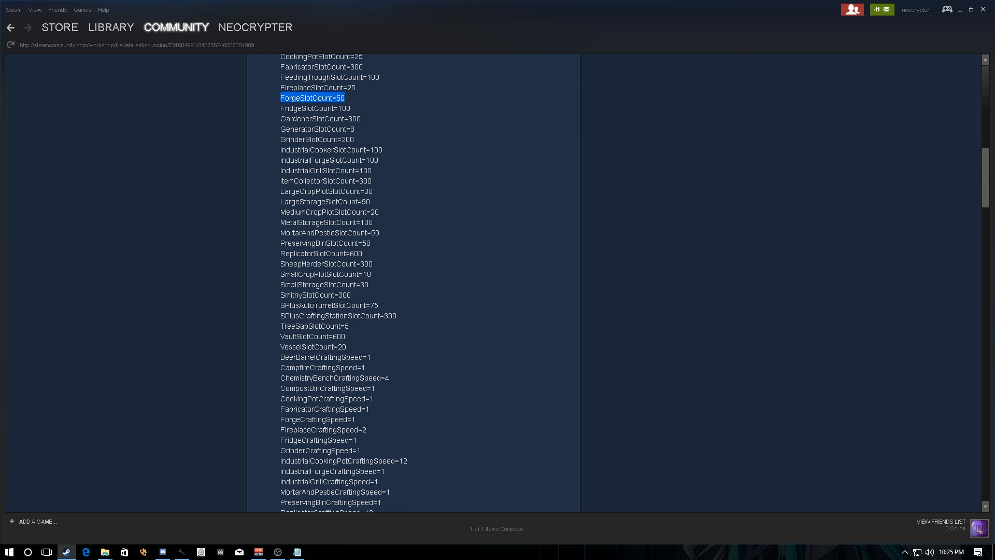
{"action": "scroll", "coordinate": [291, 363], "scroll_direction": "down", "scroll_amount": 3}
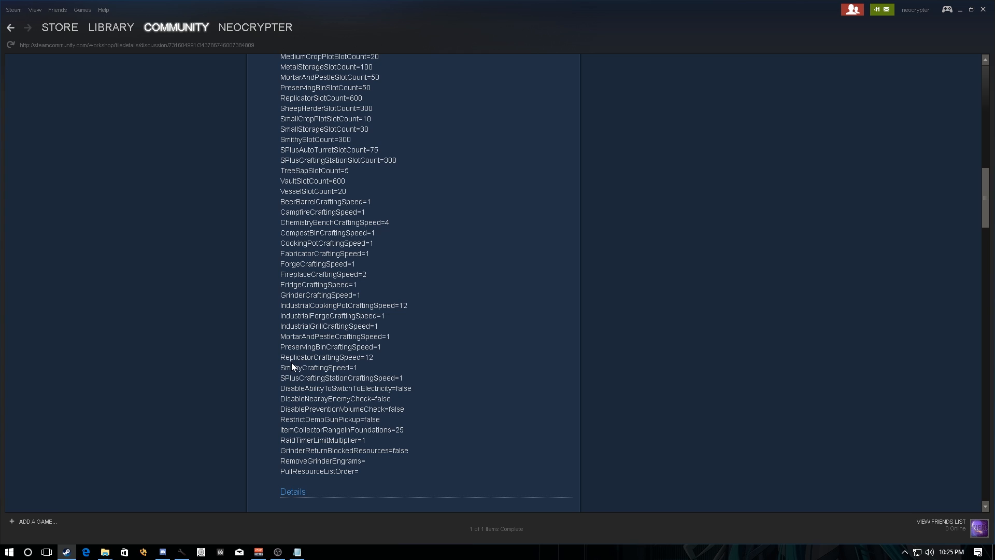
{"action": "left_click_drag", "start_coordinate": [362, 474], "coordinate": [278, 473]}
{"action": "left_click", "coordinate": [276, 474]}
{"action": "triple_click", "coordinate": [275, 474]}
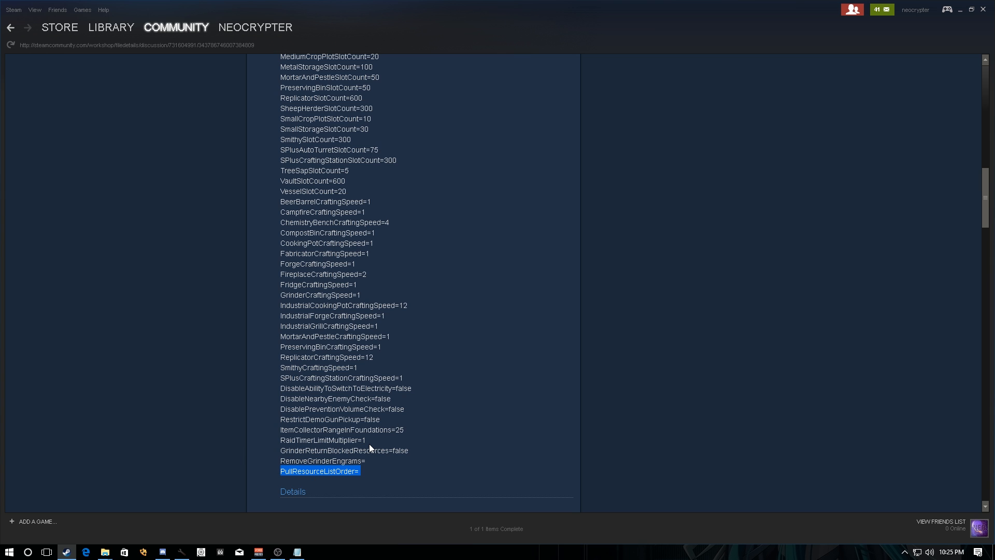
{"action": "scroll", "coordinate": [369, 441], "scroll_direction": "up", "scroll_amount": 4}
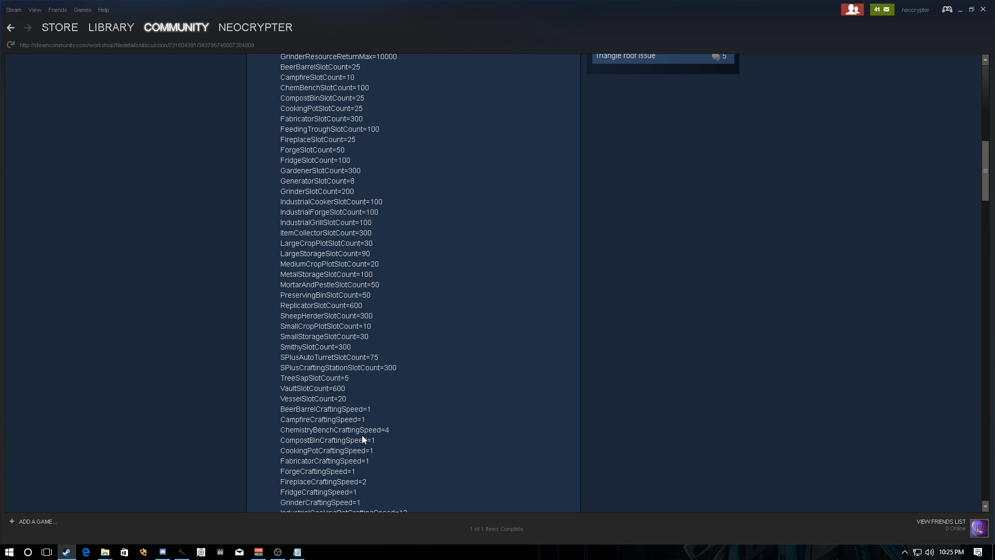
{"action": "scroll", "coordinate": [362, 435], "scroll_direction": "up", "scroll_amount": 6}
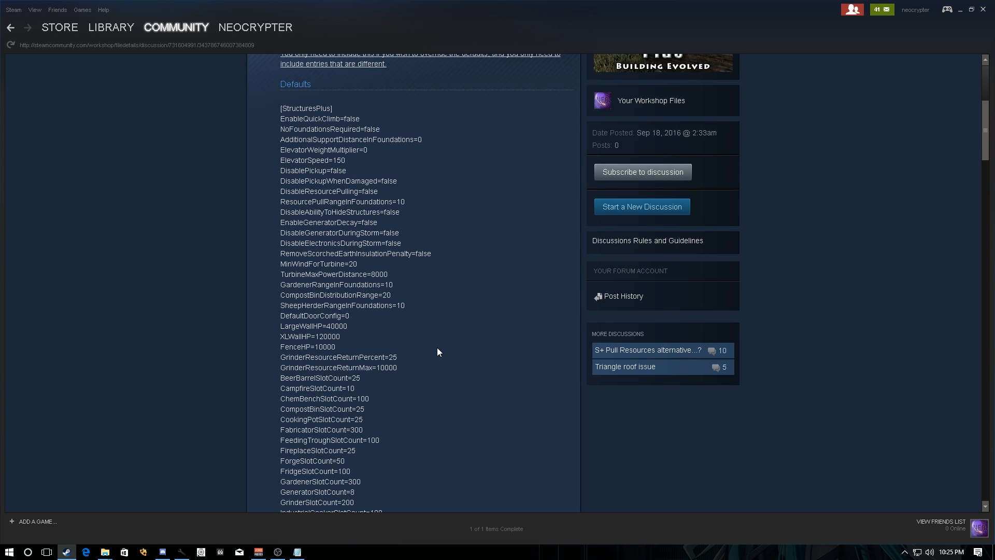
Search the discussion page for "craftin" and look through the crafting speed entries in the defaults list
{"action": "key", "text": "ctrl+f"}
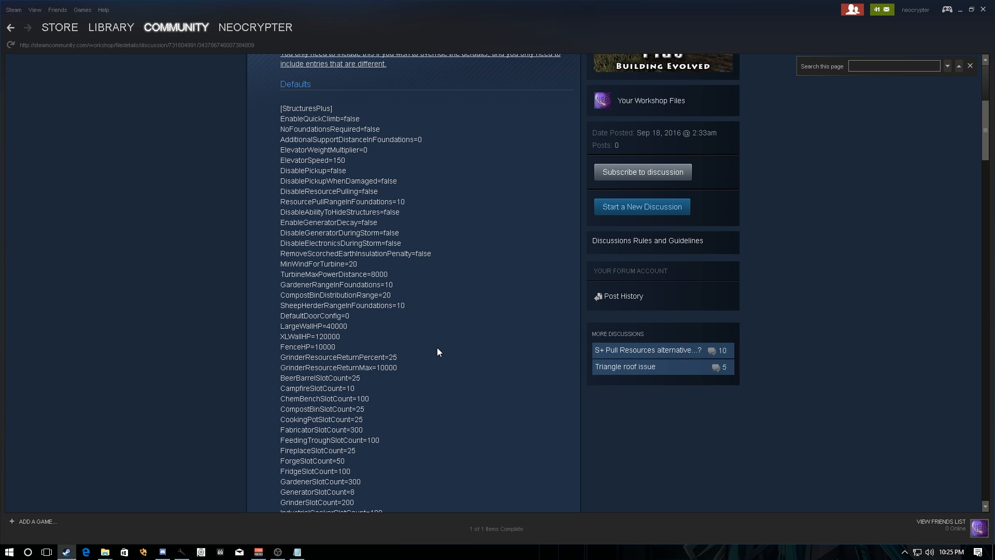
{"action": "type", "text": "craftin"}
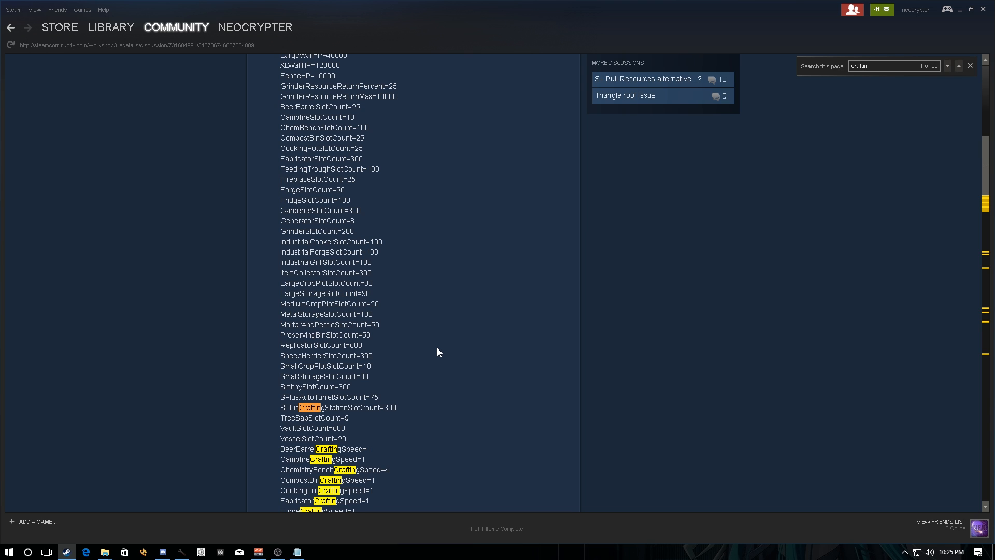
{"action": "scroll", "coordinate": [437, 352], "scroll_direction": "down", "scroll_amount": 5}
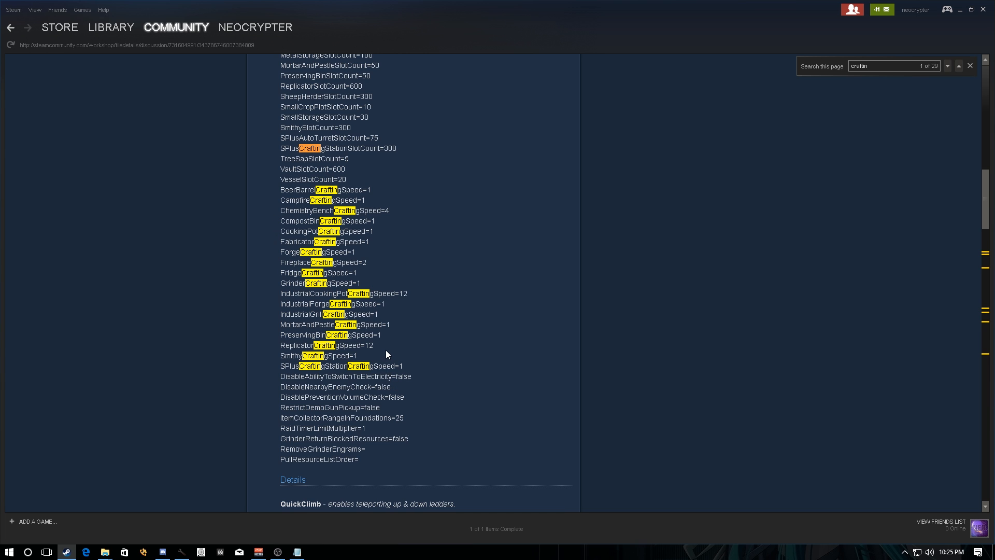
{"action": "scroll", "coordinate": [386, 354], "scroll_direction": "up", "scroll_amount": 15}
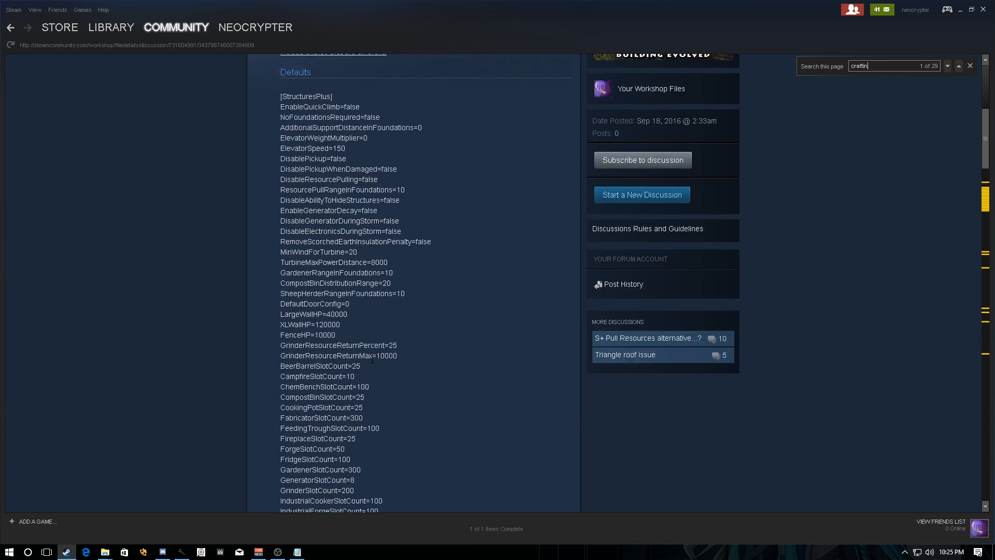
{"action": "scroll", "coordinate": [371, 364], "scroll_direction": "up", "scroll_amount": 3}
{"action": "scroll", "coordinate": [371, 364], "scroll_direction": "down", "scroll_amount": 10}
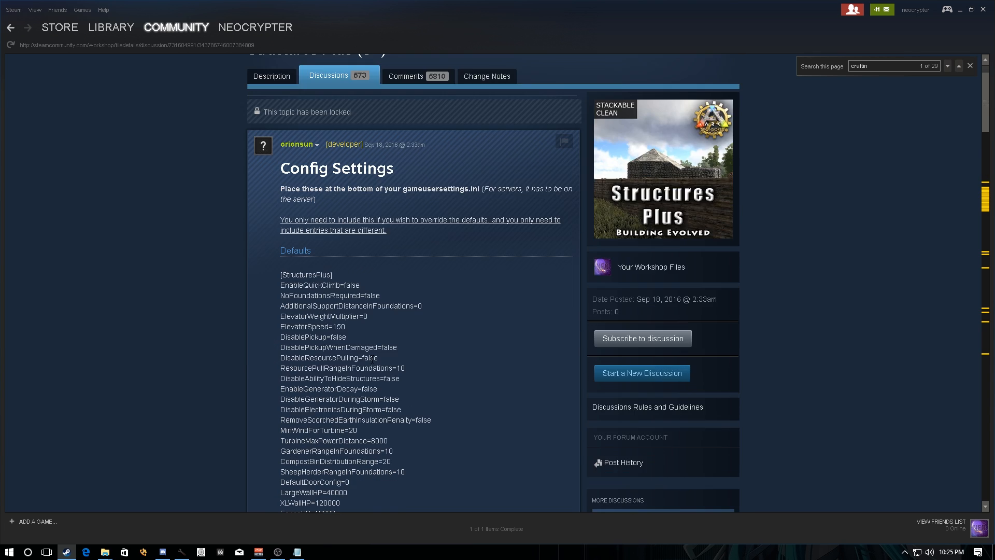
{"action": "scroll", "coordinate": [371, 364], "scroll_direction": "down", "scroll_amount": 4}
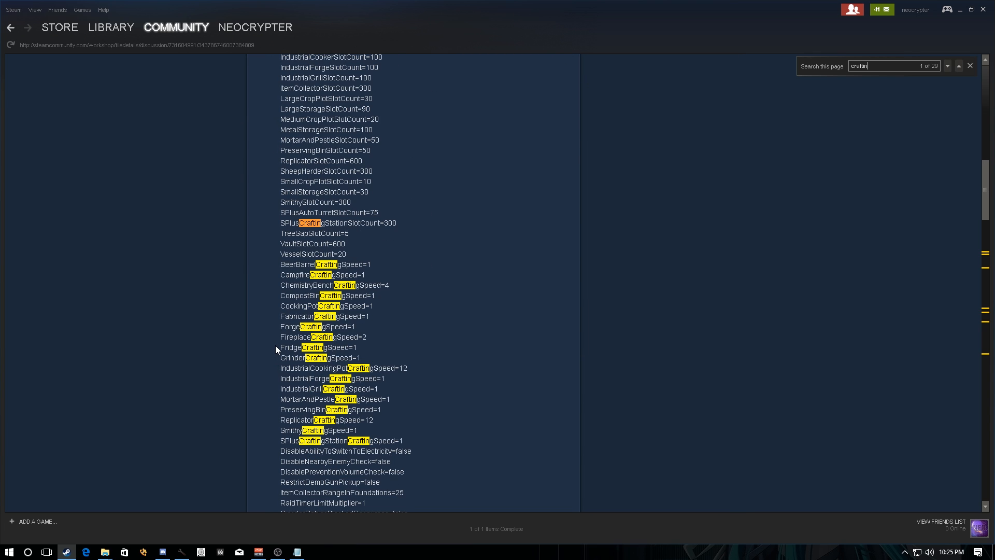
Copy the FridgeCraftingSpeed=1 line from the defaults list
{"action": "left_click_drag", "start_coordinate": [278, 346], "coordinate": [388, 348]}
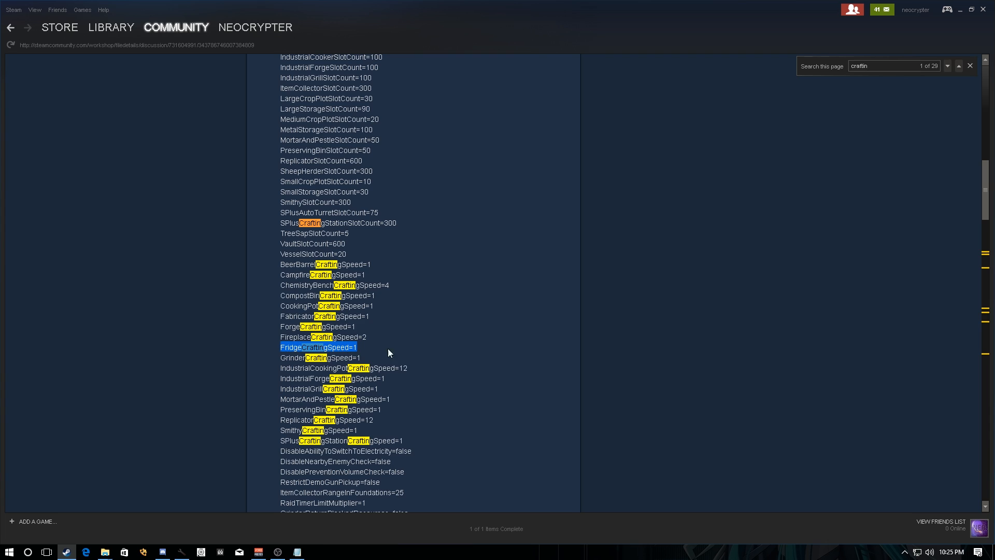
{"action": "right_click", "coordinate": [348, 350]}
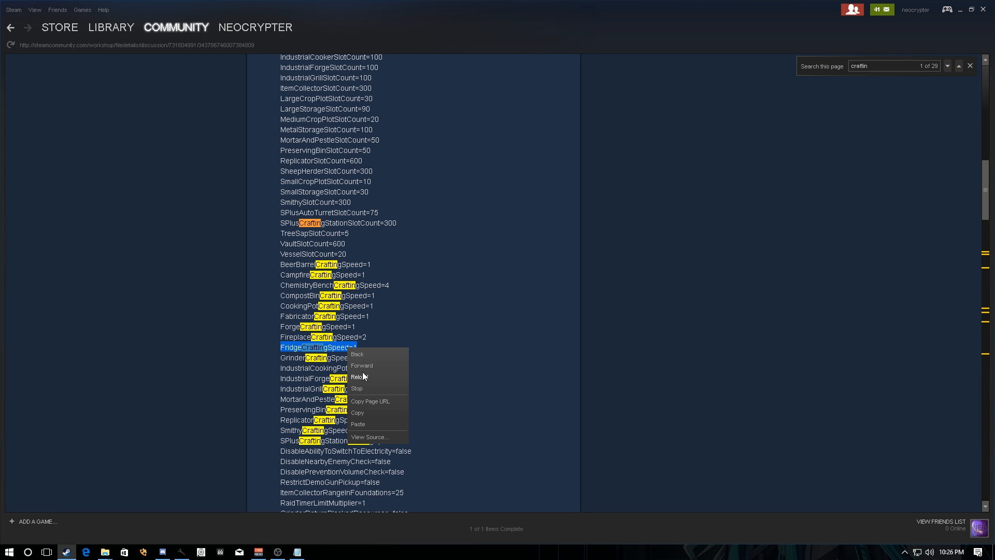
{"action": "left_click", "coordinate": [372, 412]}
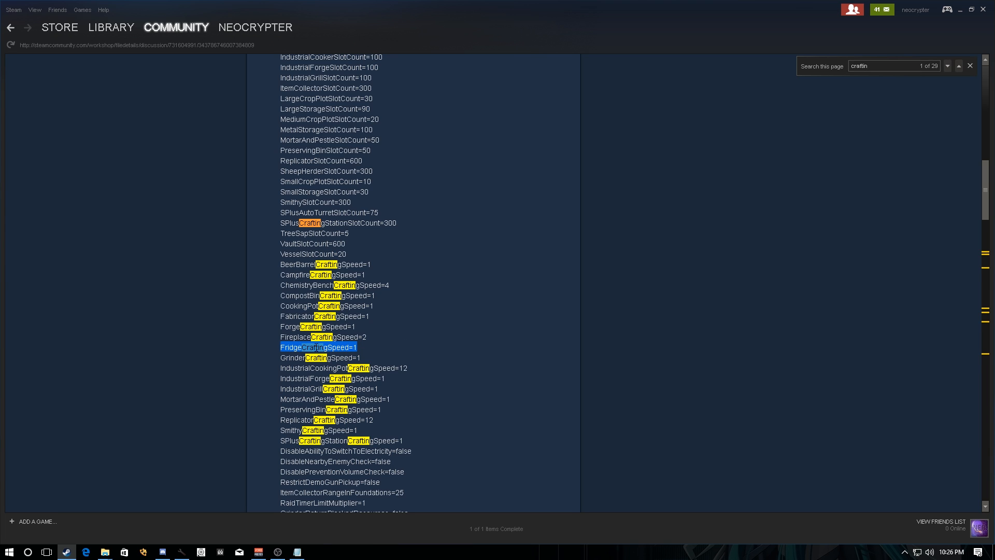
{"action": "right_click", "coordinate": [316, 347]}
{"action": "left_click", "coordinate": [332, 413]}
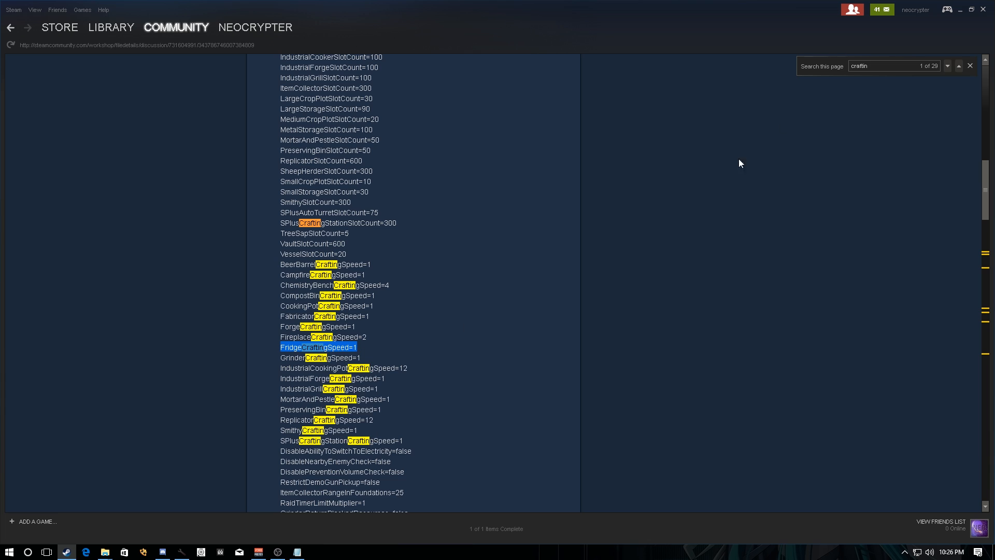
Return to GameUserSettings.ini in Notepad, paste the copied line below NoFoundationsRequired, and set FridgeCraftingSpeed to 500
{"action": "left_click", "coordinate": [960, 15]}
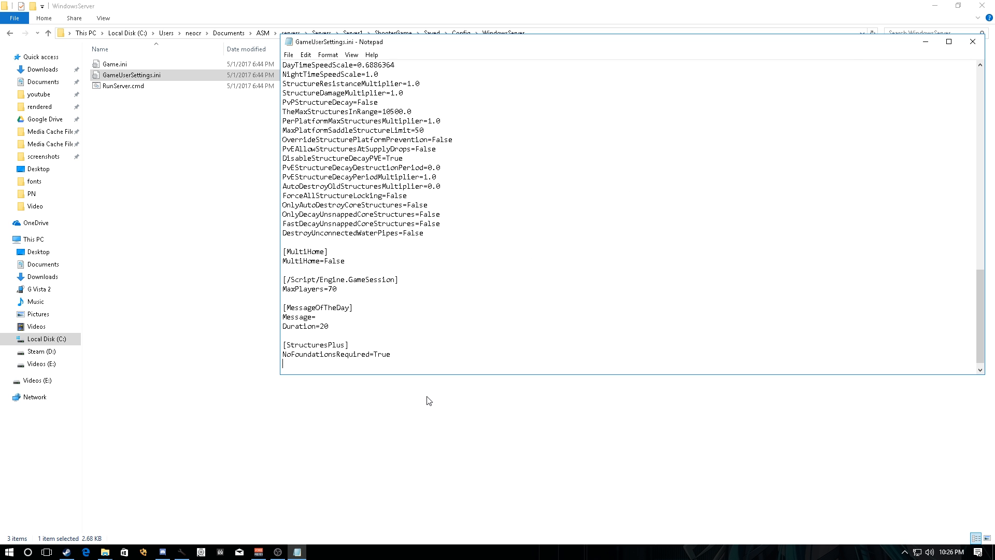
{"action": "key", "text": "ctrl+v"}
{"action": "double_click", "coordinate": [368, 364]}
{"action": "type", "text": "500"}
Highlight the whole [StructuresPlus] block, save GameUserSettings.ini, and minimize the Notepad window
{"action": "left_click_drag", "start_coordinate": [429, 364], "coordinate": [273, 346]}
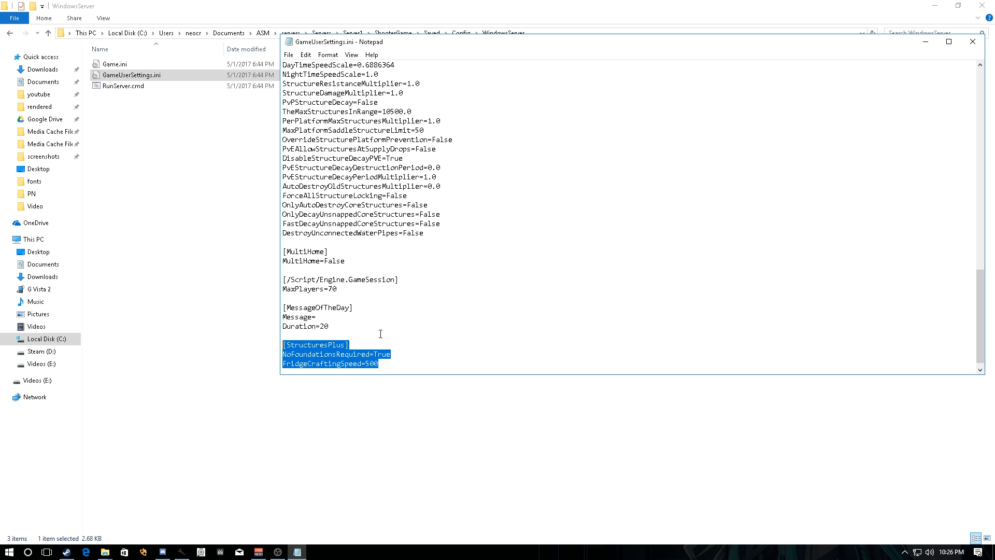
{"action": "left_click", "coordinate": [289, 55]}
{"action": "mouse_move", "coordinate": [288, 55]}
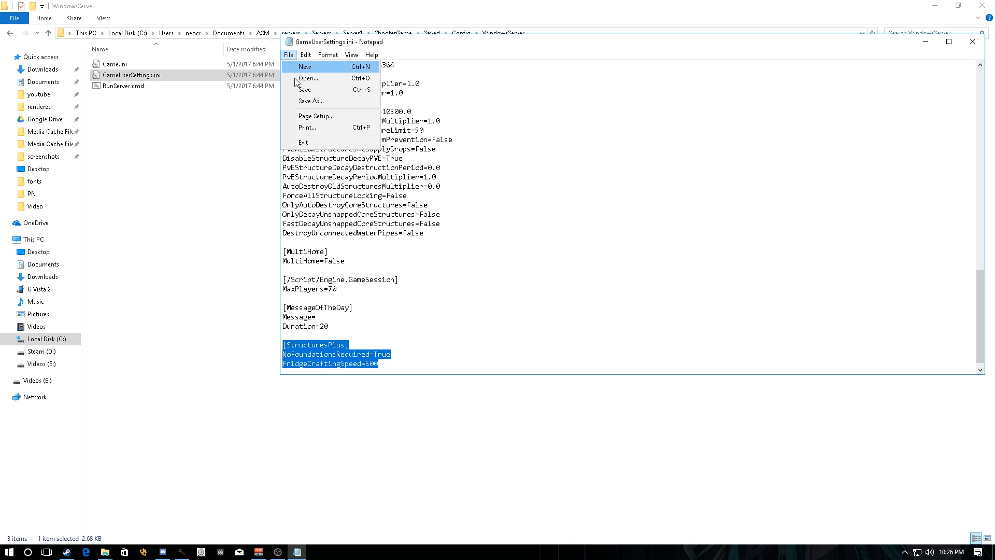
{"action": "left_click", "coordinate": [318, 89]}
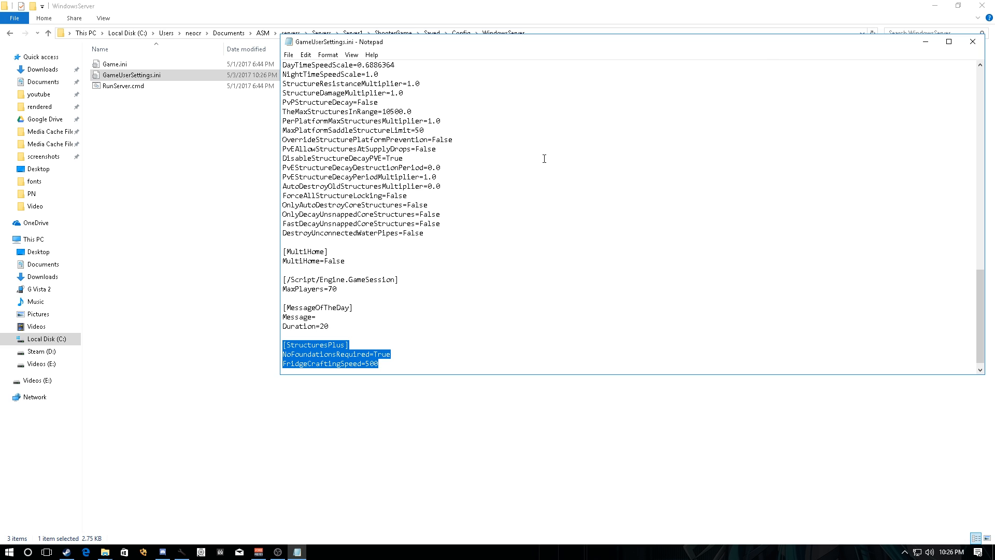
{"action": "left_click", "coordinate": [979, 552]}
{"action": "left_click", "coordinate": [715, 160]}
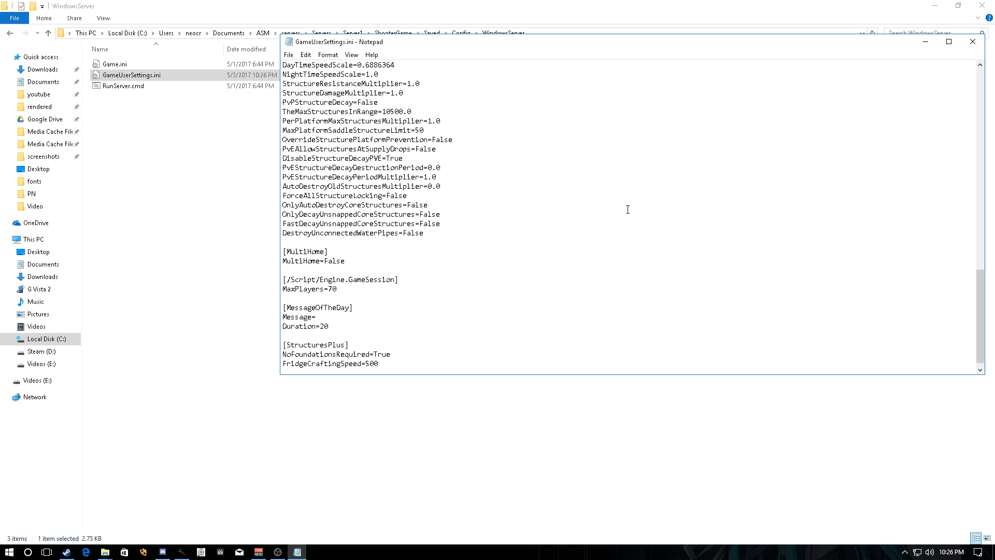
{"action": "left_click", "coordinate": [925, 42]}
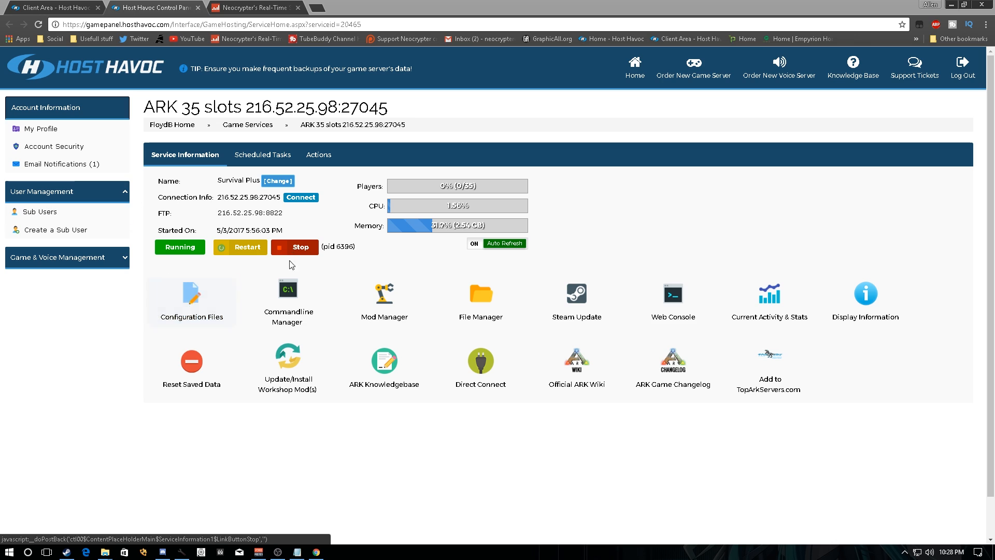
Open the list of configuration files for the ARK 35 slots server in the Host Havoc control panel
{"action": "left_click", "coordinate": [172, 294]}
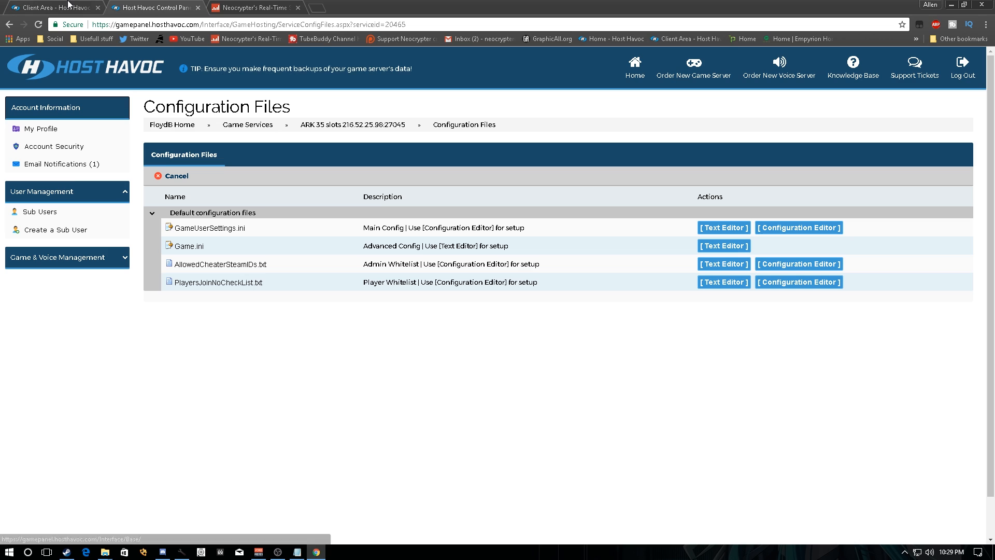
{"action": "mouse_move", "coordinate": [389, 128]}
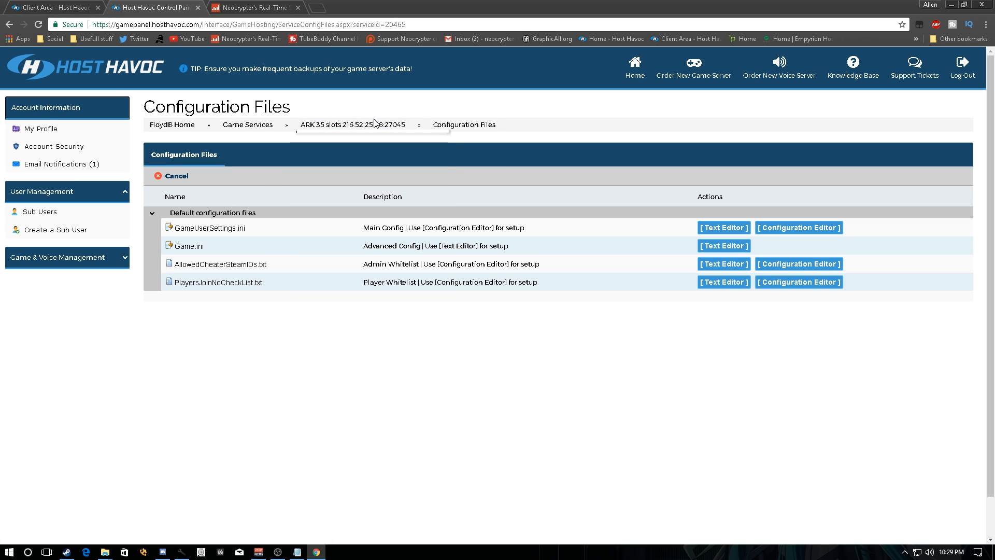
{"action": "left_click", "coordinate": [376, 128]}
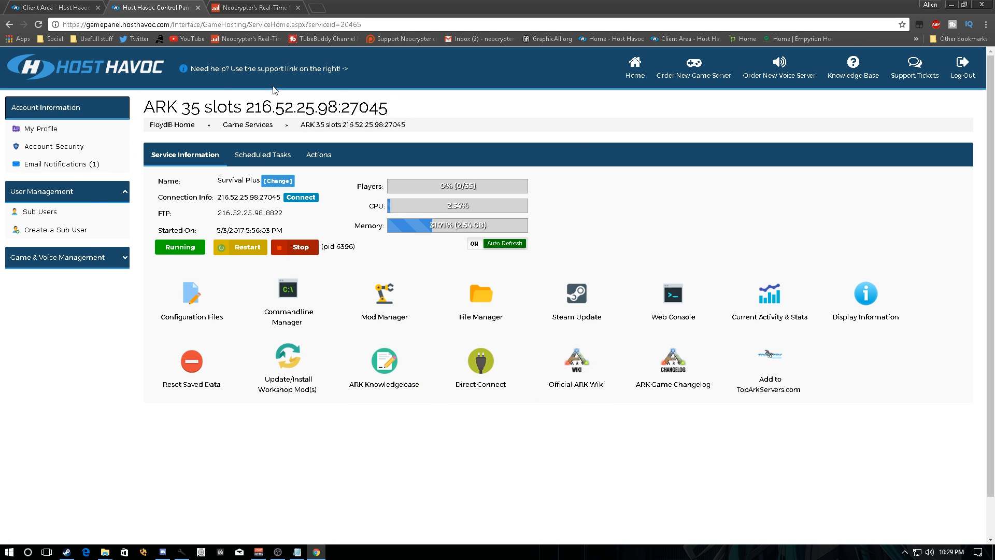
{"action": "left_click", "coordinate": [184, 289]}
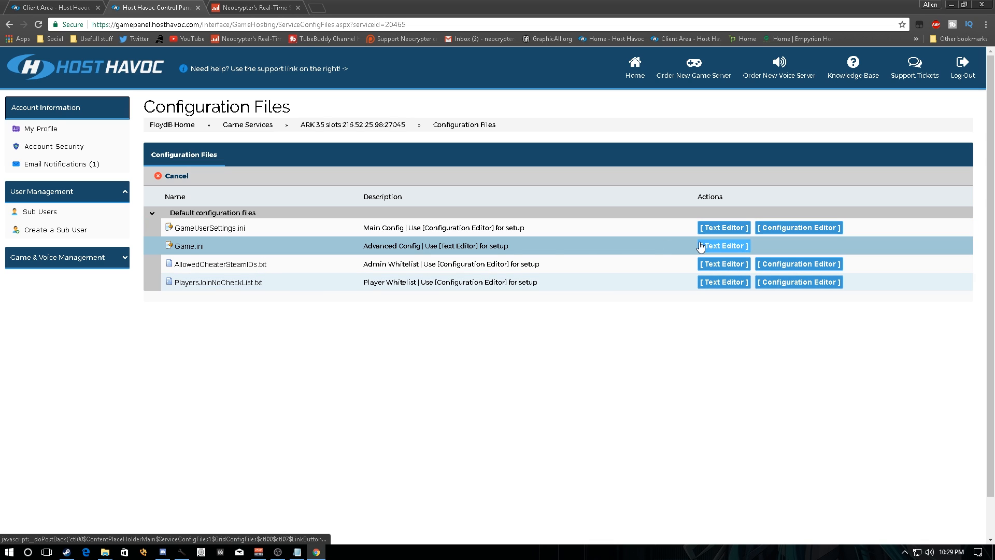
View the server's GameUserSettings.ini in the Text Editor and close it without saving
{"action": "left_click", "coordinate": [716, 226]}
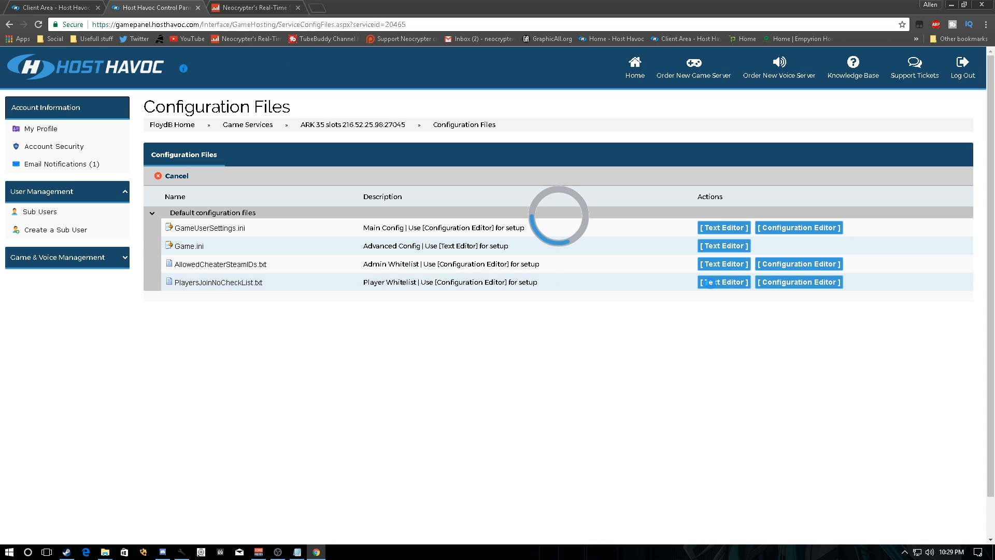
{"action": "scroll", "coordinate": [399, 304], "scroll_direction": "down", "scroll_amount": 7}
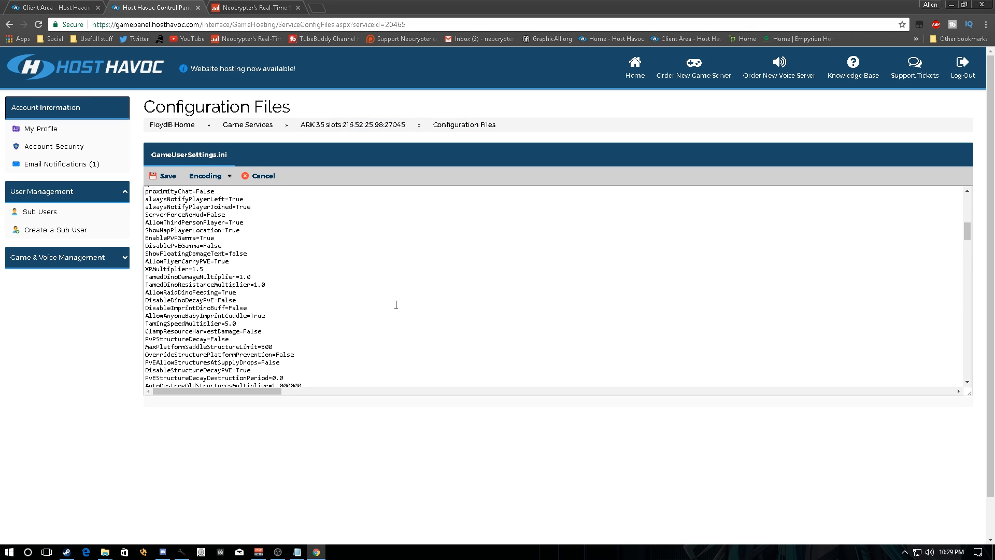
{"action": "scroll", "coordinate": [398, 304], "scroll_direction": "up", "scroll_amount": 7}
{"action": "scroll", "coordinate": [397, 305], "scroll_direction": "down", "scroll_amount": 7}
{"action": "scroll", "coordinate": [396, 305], "scroll_direction": "up", "scroll_amount": 7}
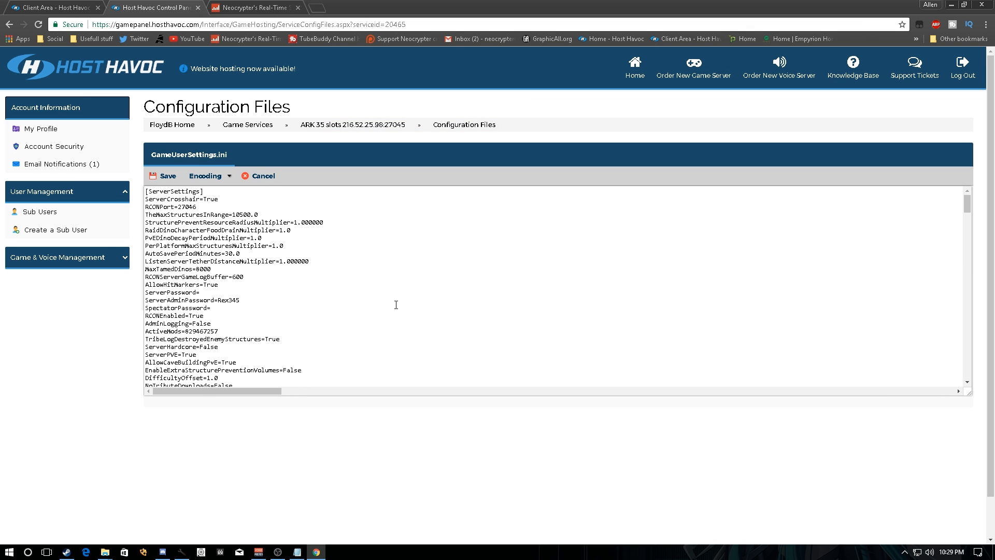
{"action": "left_click", "coordinate": [259, 175]}
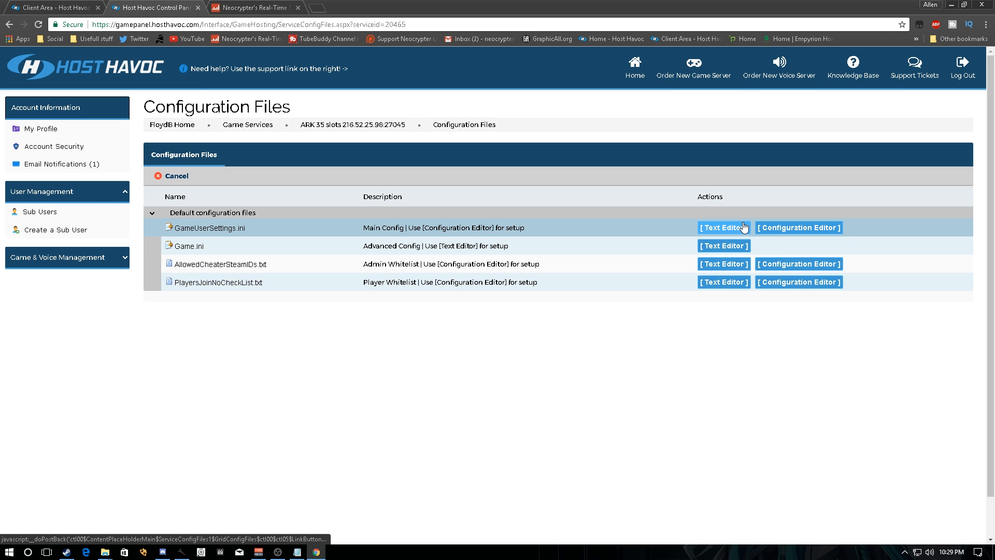
Open GameUserSettings.ini in the Configuration Editor and look through the general settings, mod IDs field and gameplay multipliers
{"action": "left_click", "coordinate": [798, 229]}
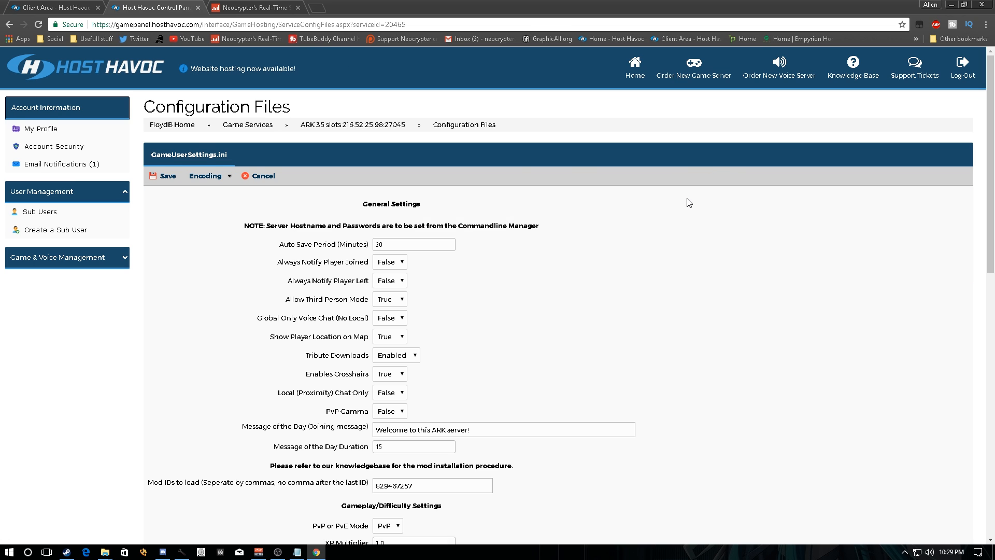
{"action": "scroll", "coordinate": [689, 202], "scroll_direction": "down", "scroll_amount": 4}
{"action": "scroll", "coordinate": [679, 200], "scroll_direction": "down", "scroll_amount": 2}
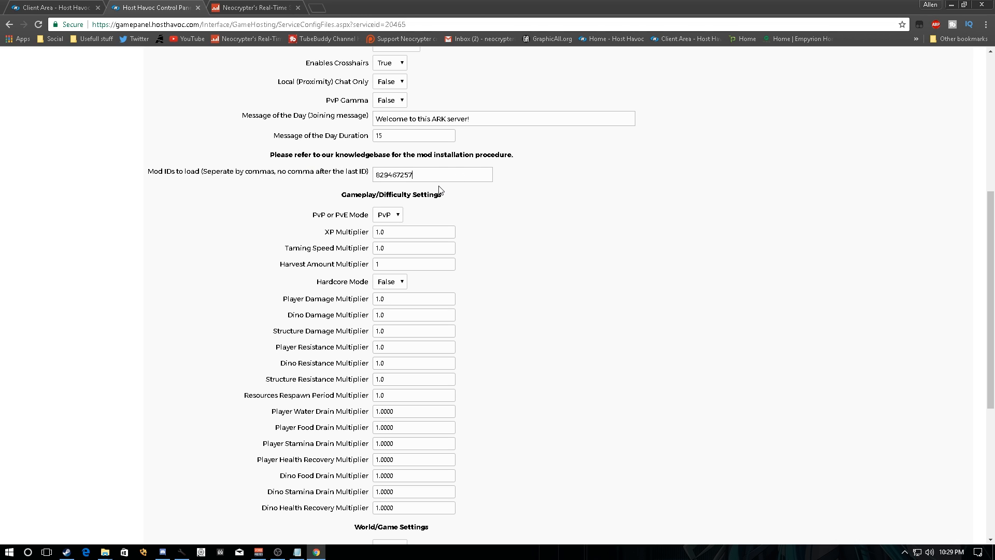
Review the remaining gameplay and world settings of GameUserSettings.ini, and return to the ARK 35 slots service page without saving
{"action": "scroll", "coordinate": [396, 359], "scroll_direction": "down", "scroll_amount": 5}
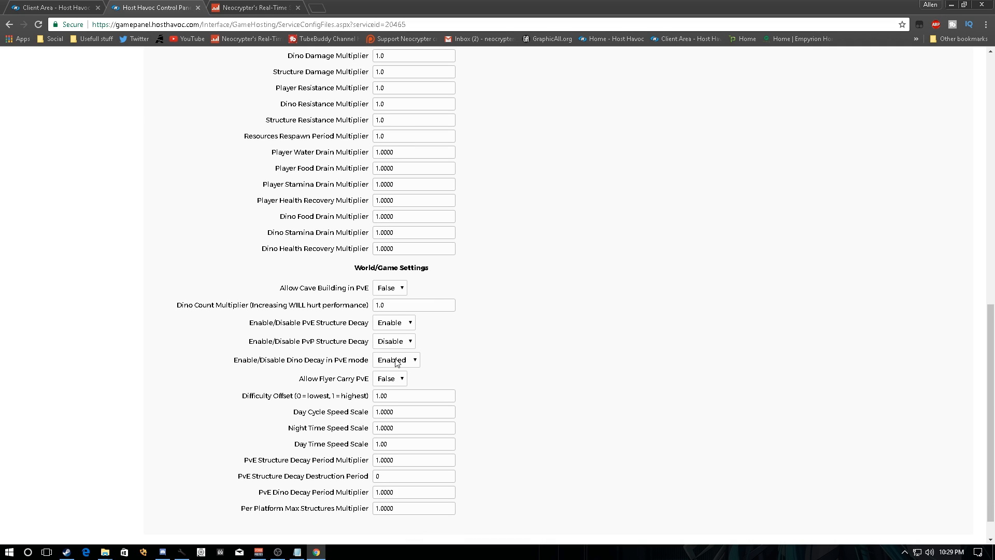
{"action": "scroll", "coordinate": [396, 358], "scroll_direction": "up", "scroll_amount": 5}
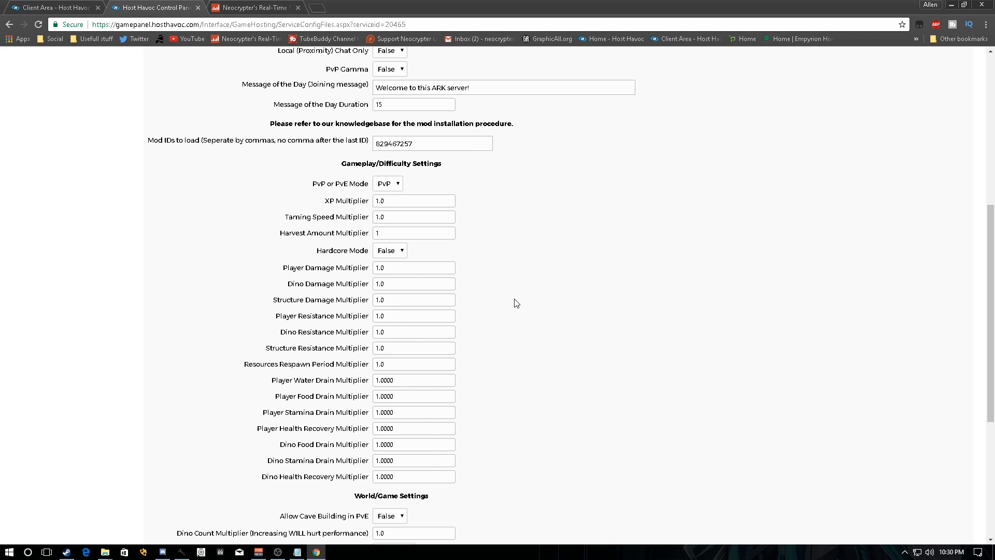
{"action": "scroll", "coordinate": [517, 303], "scroll_direction": "up", "scroll_amount": 7}
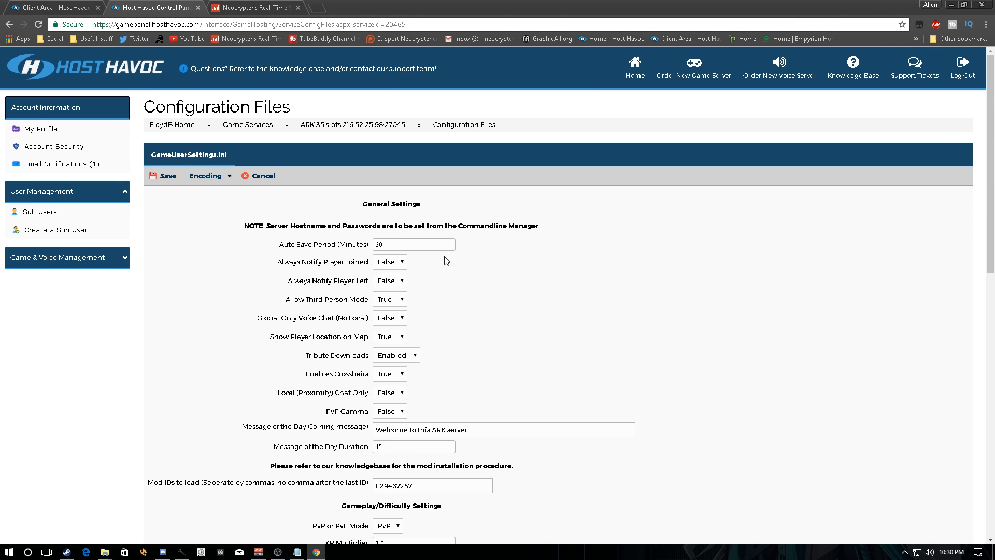
{"action": "left_click", "coordinate": [345, 128]}
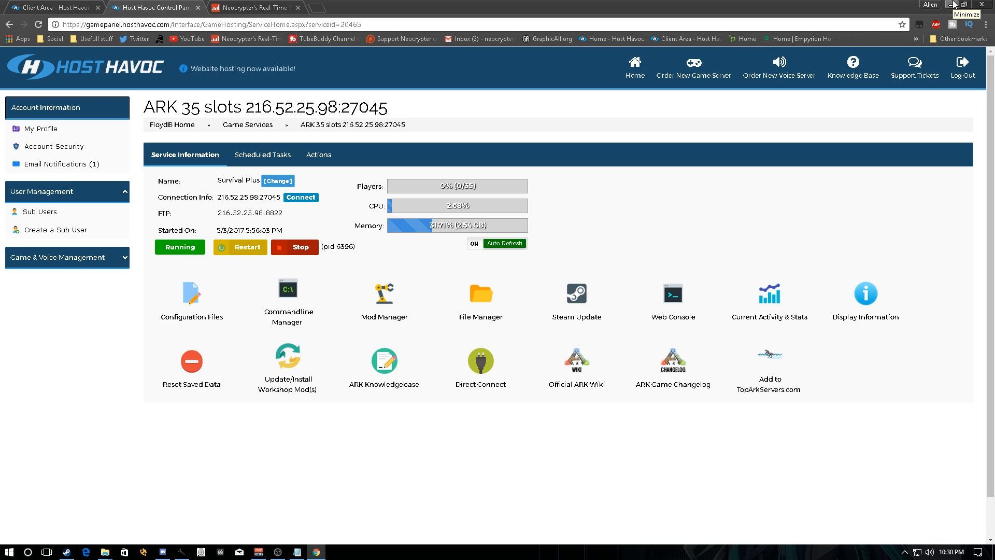
Minimize the browser and the WindowsServer folder window to clear the desktop
{"action": "left_click", "coordinate": [953, 5]}
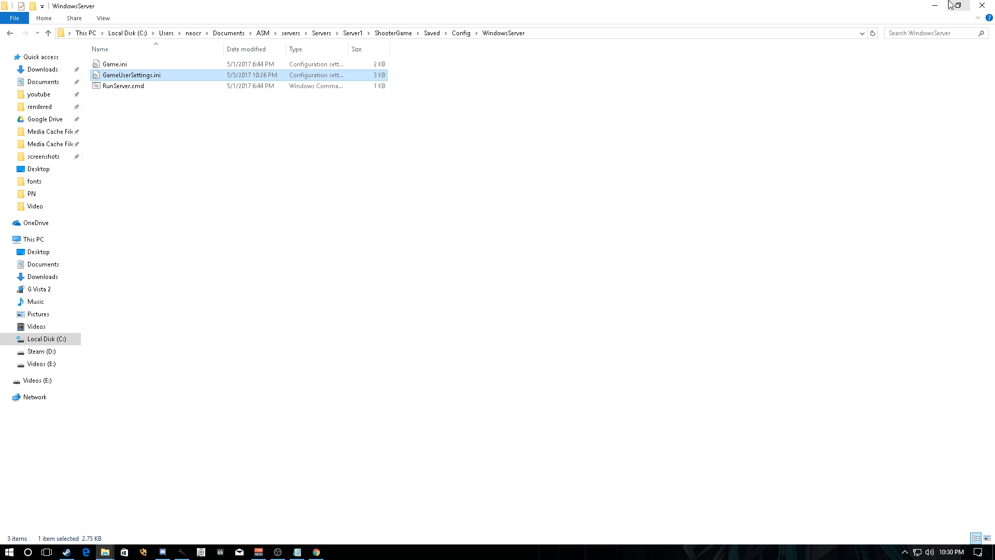
{"action": "left_click", "coordinate": [943, 10]}
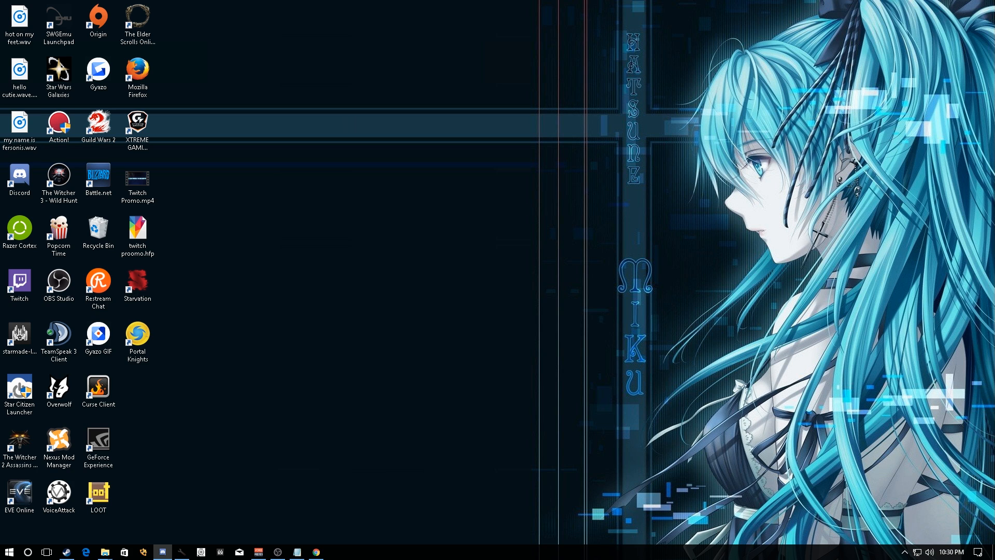
{"action": "left_click_drag", "start_coordinate": [994, 175], "coordinate": [446, 71]}
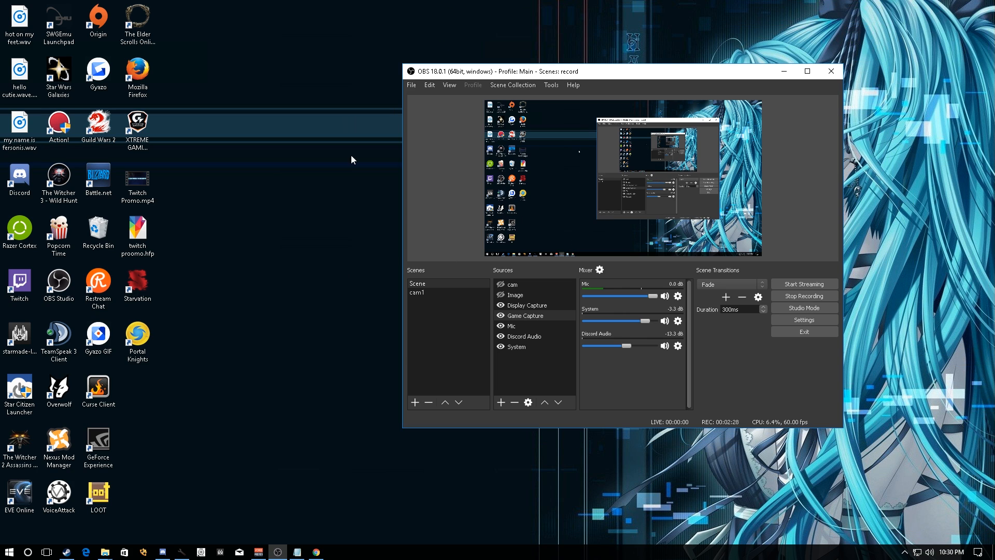
{"action": "left_click_drag", "start_coordinate": [608, 70], "coordinate": [0, 135]}
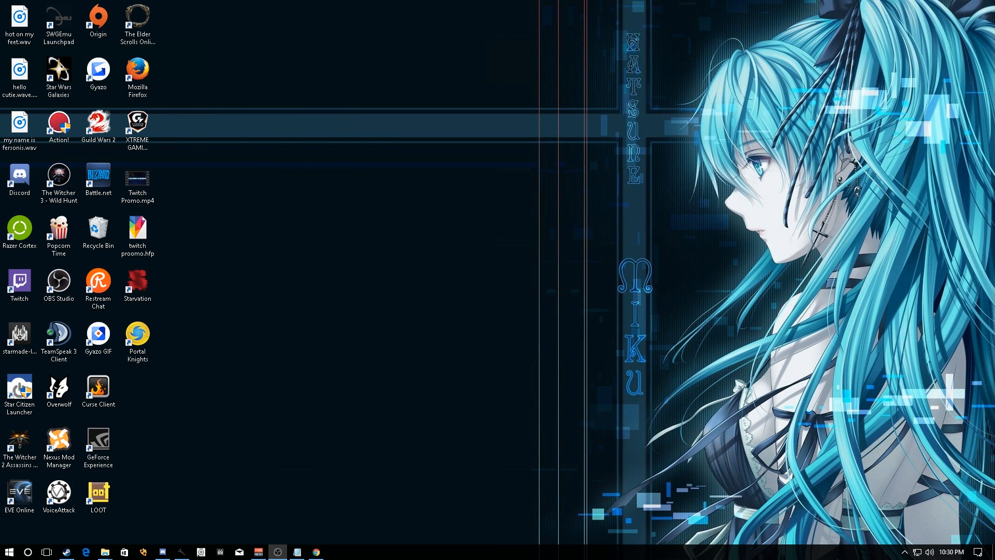